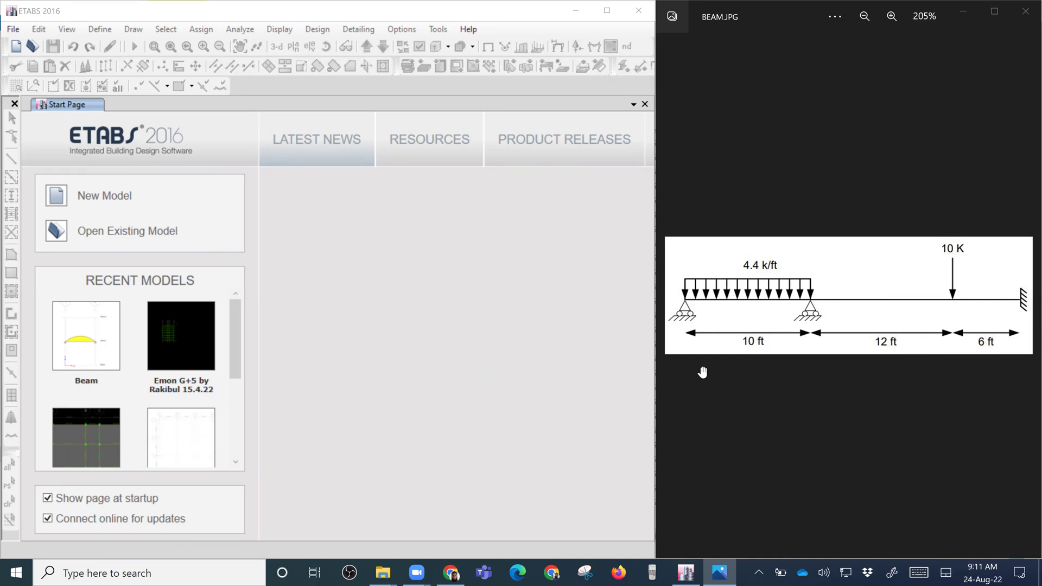
# Create a new model initialized with the saved user default settings.
pyautogui.click(117, 199)
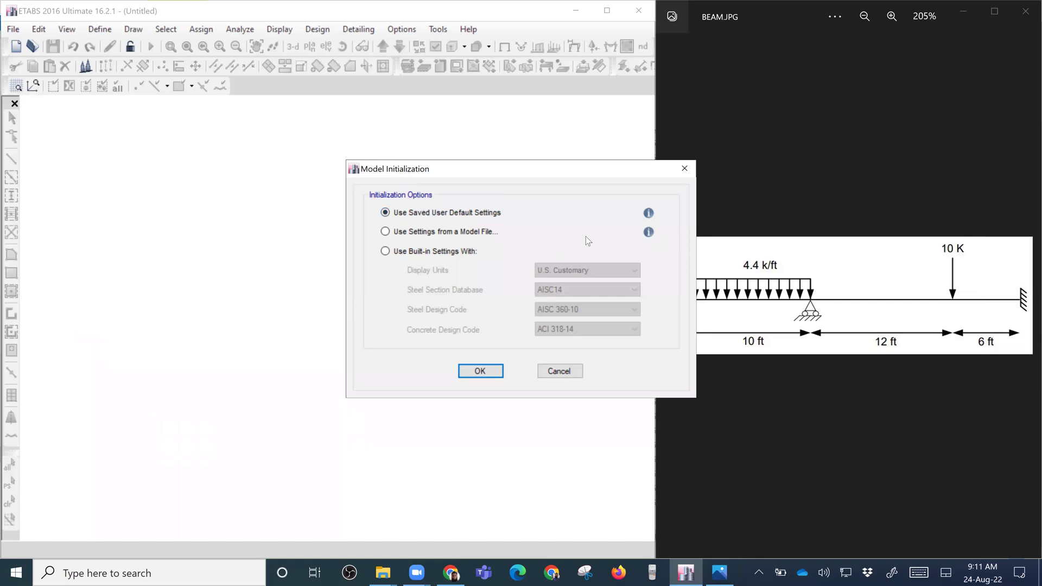
pyautogui.click(485, 372)
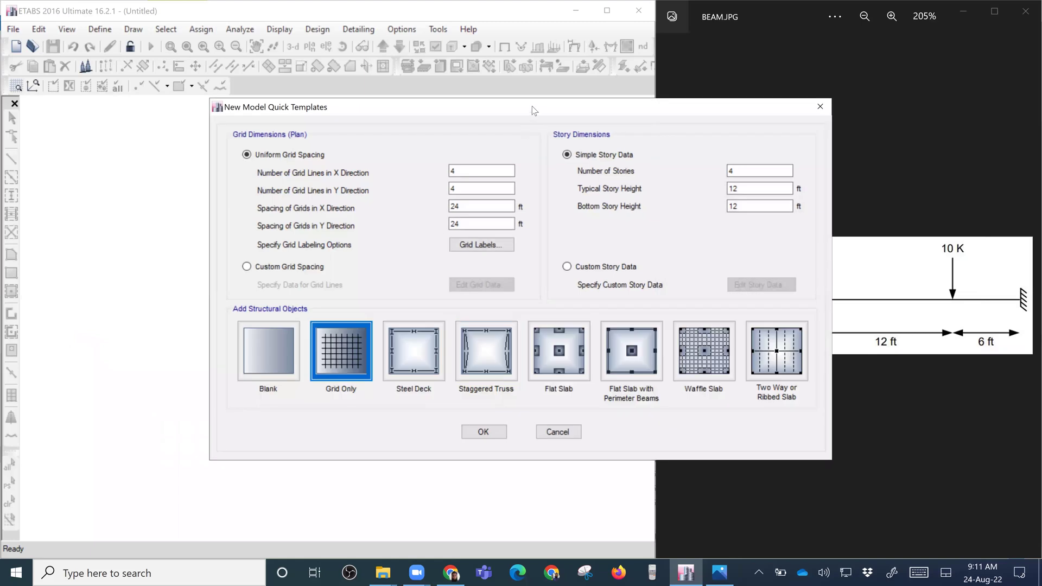
pyautogui.moveTo(532, 106); pyautogui.dragTo(357, 100)
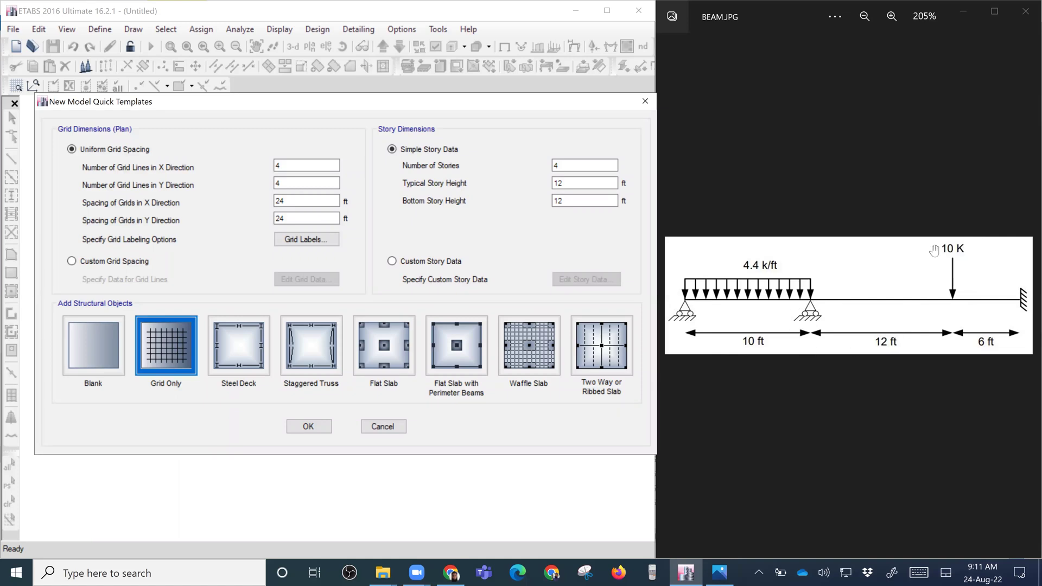
# Set the uniform grid to 1 line in the Y direction and 10 ft spacing in X, with 2 stories.
pyautogui.click(292, 169)
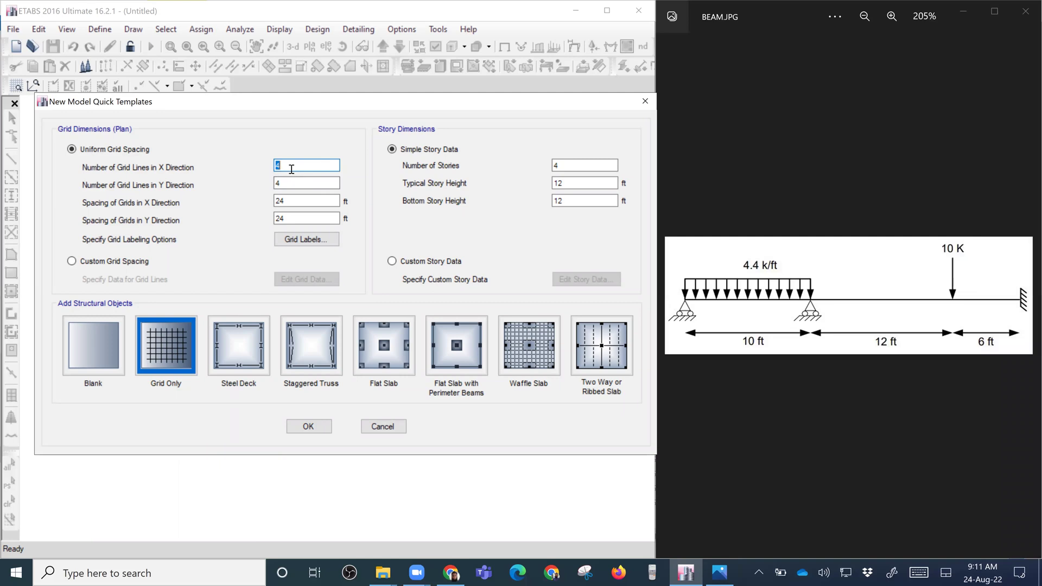
pyautogui.click(290, 182)
pyautogui.write('1')
pyautogui.press('Tab')
pyautogui.write('10')
pyautogui.click(318, 220)
pyautogui.moveTo(569, 169); pyautogui.dragTo(550, 166)
pyautogui.write('2')
# Switch the plan grid to custom grid spacing and open its grid data for editing.
pyautogui.click(124, 262)
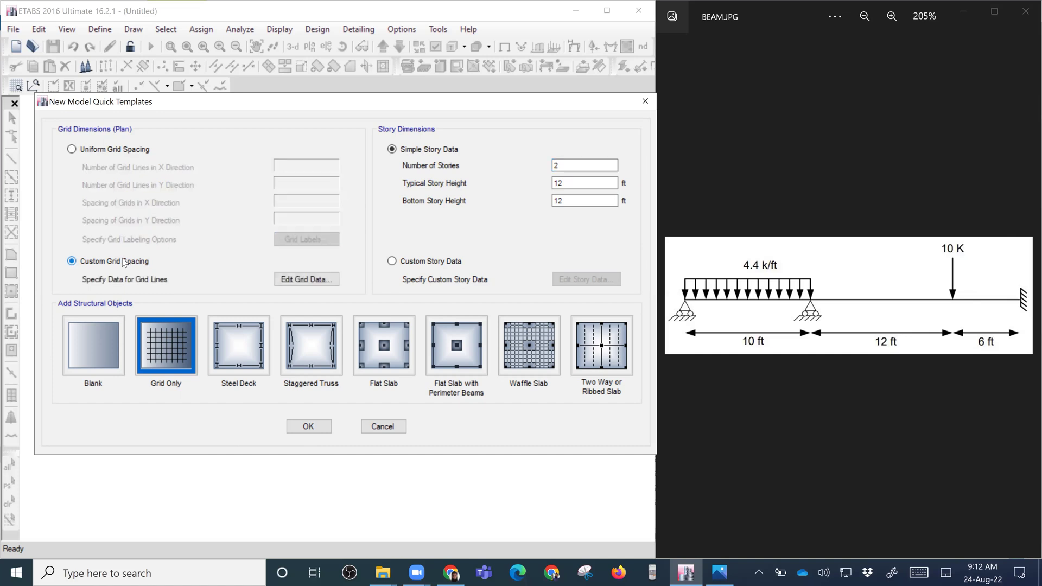
pyautogui.click(315, 281)
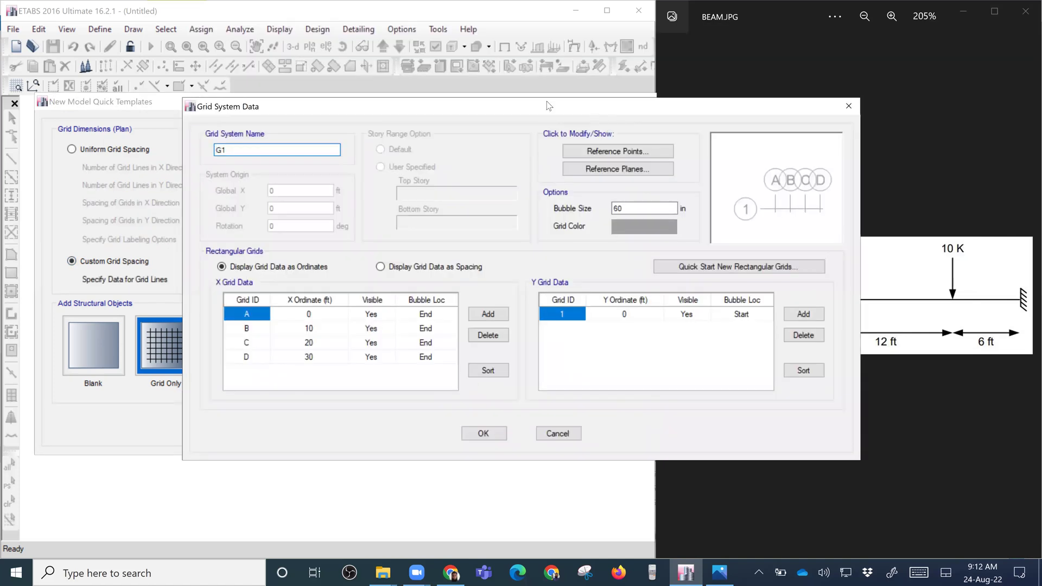
pyautogui.moveTo(548, 106); pyautogui.dragTo(405, 74)
# Review the X ordinates of grid lines A to D in the grid data.
pyautogui.click(174, 286)
pyautogui.click(177, 299)
pyautogui.click(178, 311)
pyautogui.click(179, 322)
pyautogui.click(180, 311)
pyautogui.click(181, 300)
pyautogui.click(182, 288)
pyautogui.click(179, 297)
pyautogui.click(178, 311)
pyautogui.click(181, 324)
pyautogui.click(183, 285)
pyautogui.click(180, 301)
pyautogui.click(182, 312)
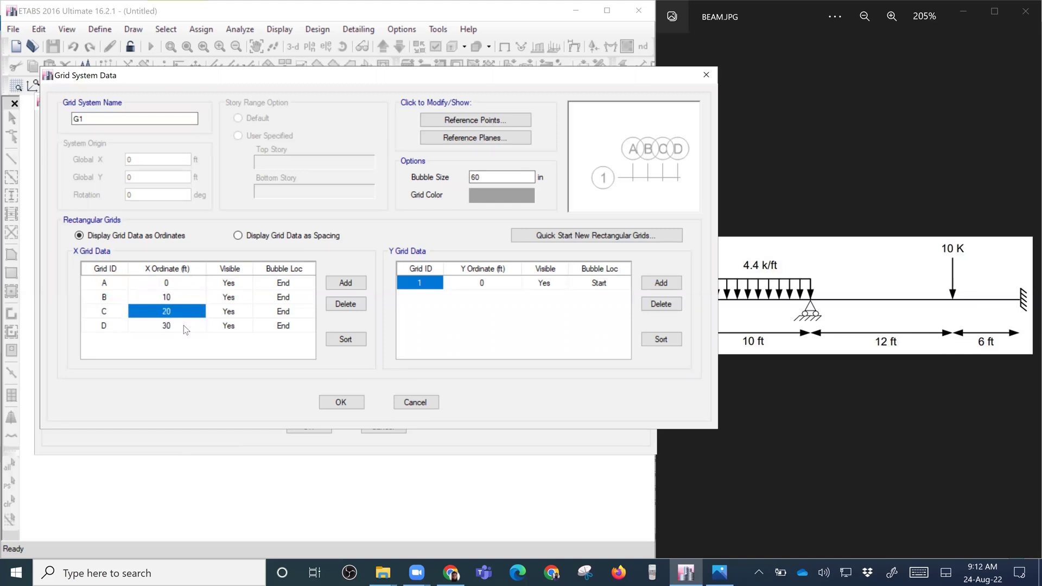
pyautogui.click(184, 327)
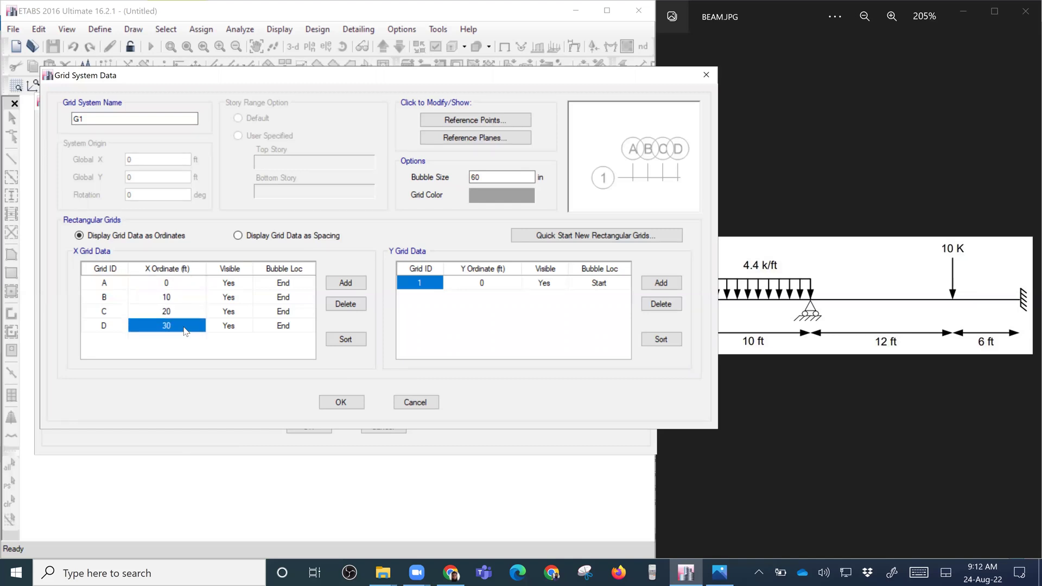
# Show the grid data as spacing, set the X spacing of B to 12 ft and C to 6 ft, and generate the grid-only model.
pyautogui.click(237, 236)
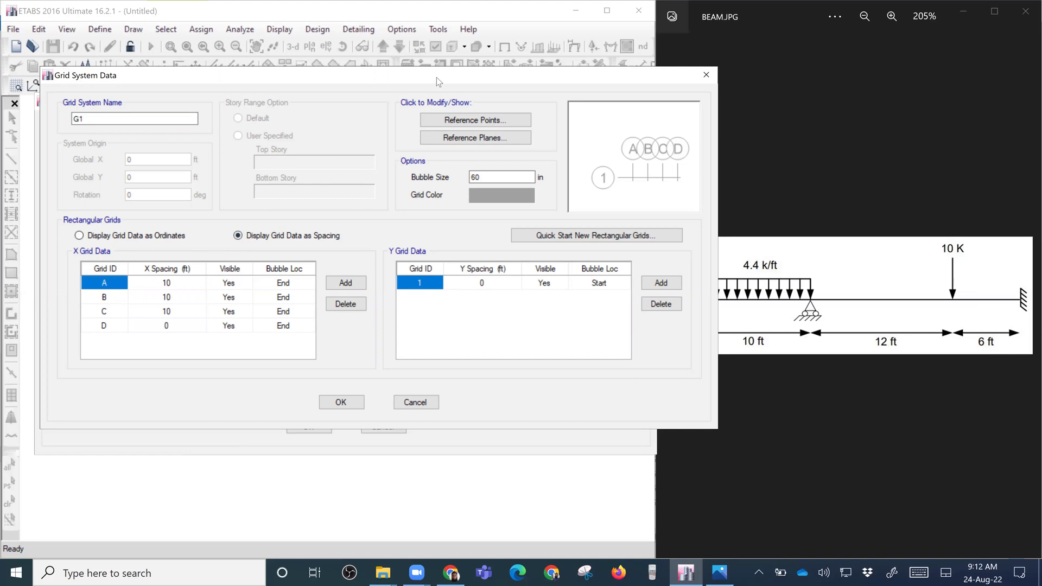
pyautogui.moveTo(437, 77); pyautogui.dragTo(381, 24)
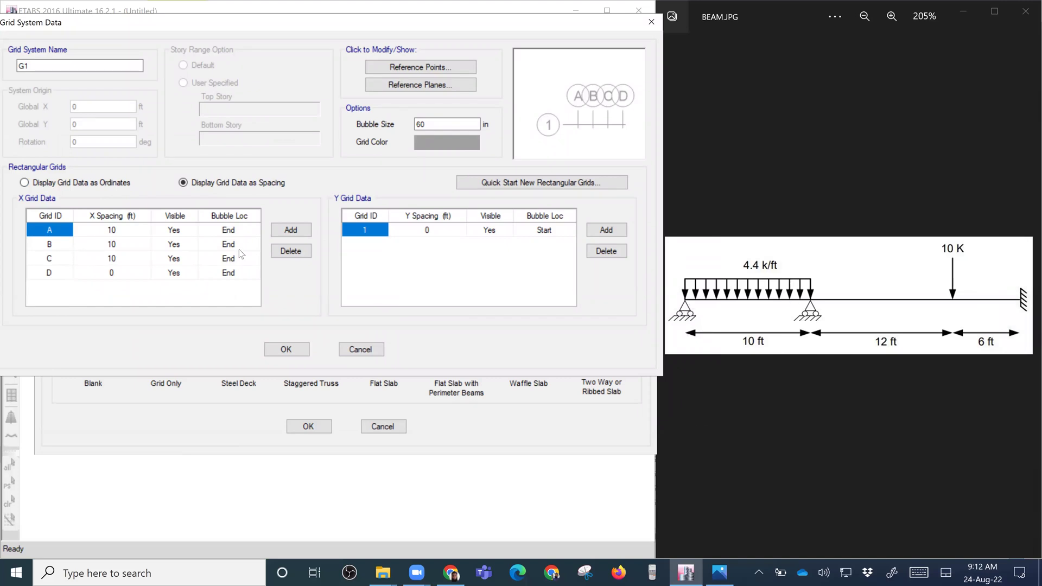
pyautogui.click(122, 230)
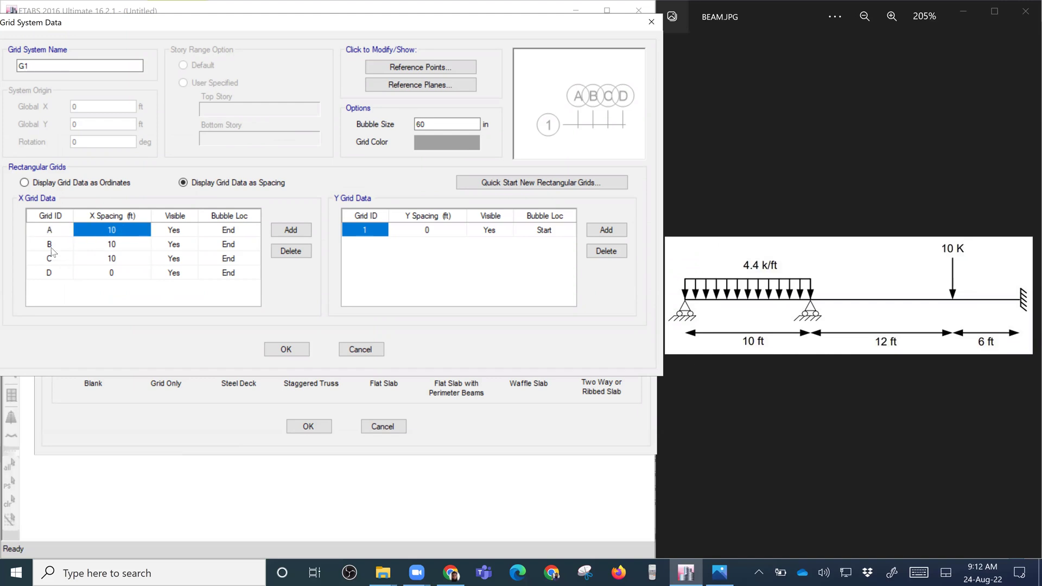
pyautogui.click(50, 245)
pyautogui.click(121, 244)
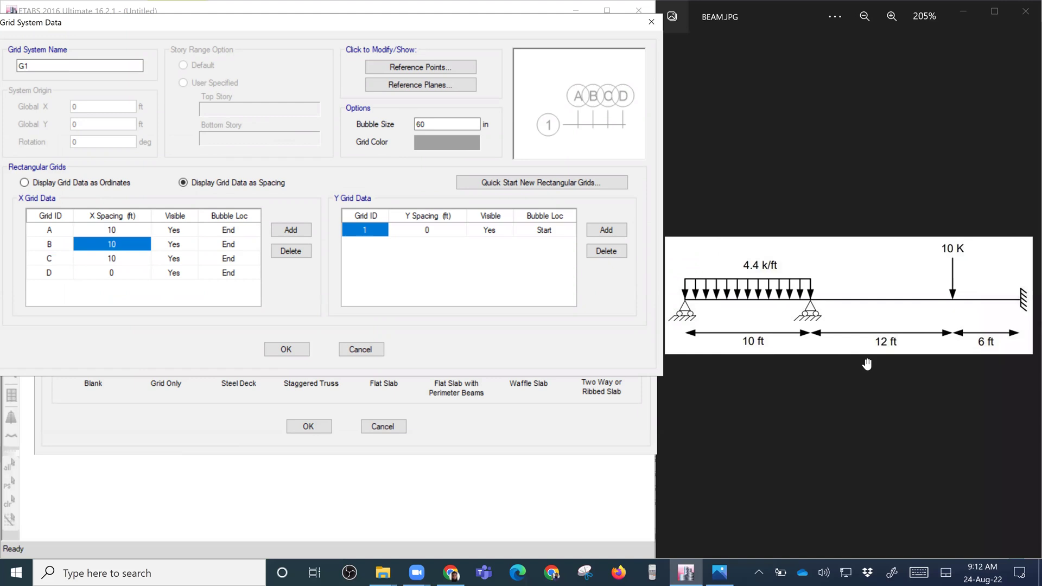
pyautogui.write('12')
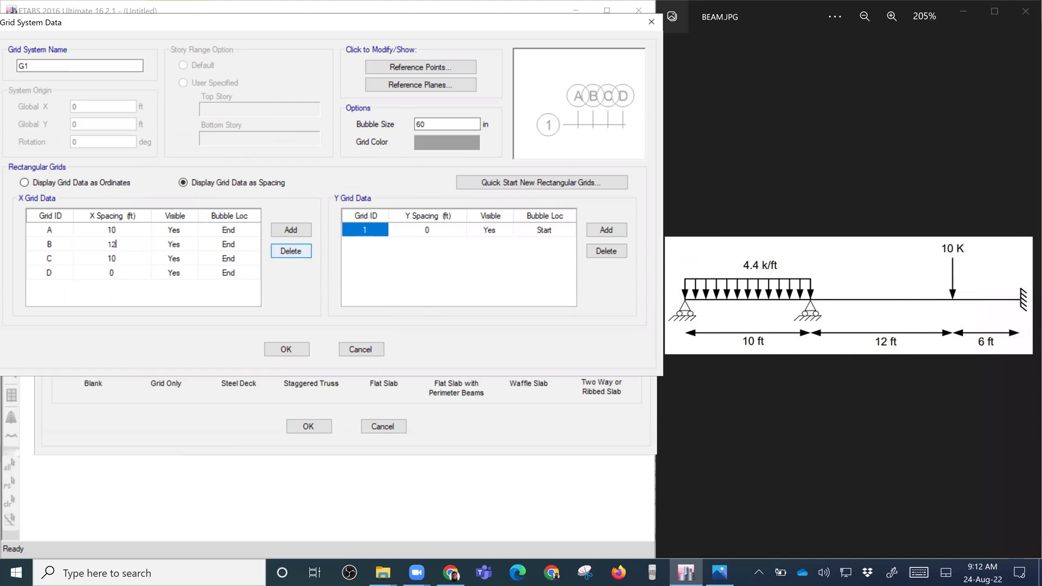
pyautogui.click(154, 258)
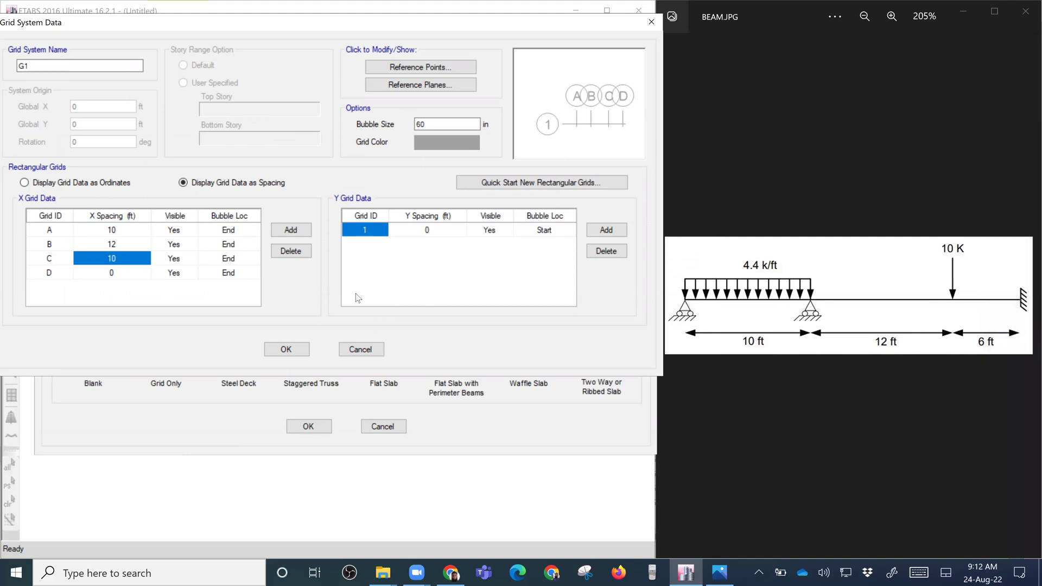
pyautogui.write('6')
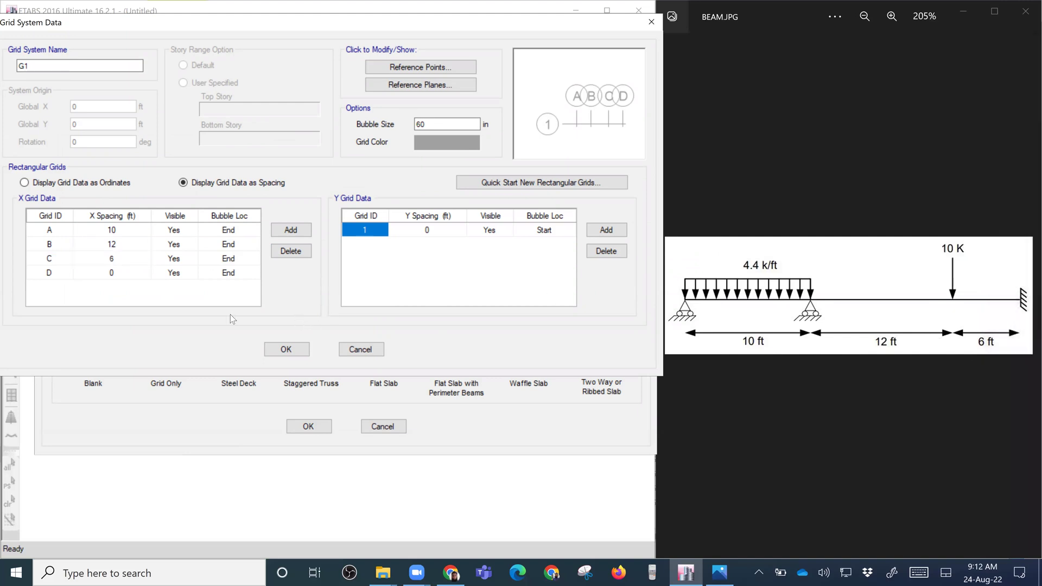
pyautogui.click(291, 351)
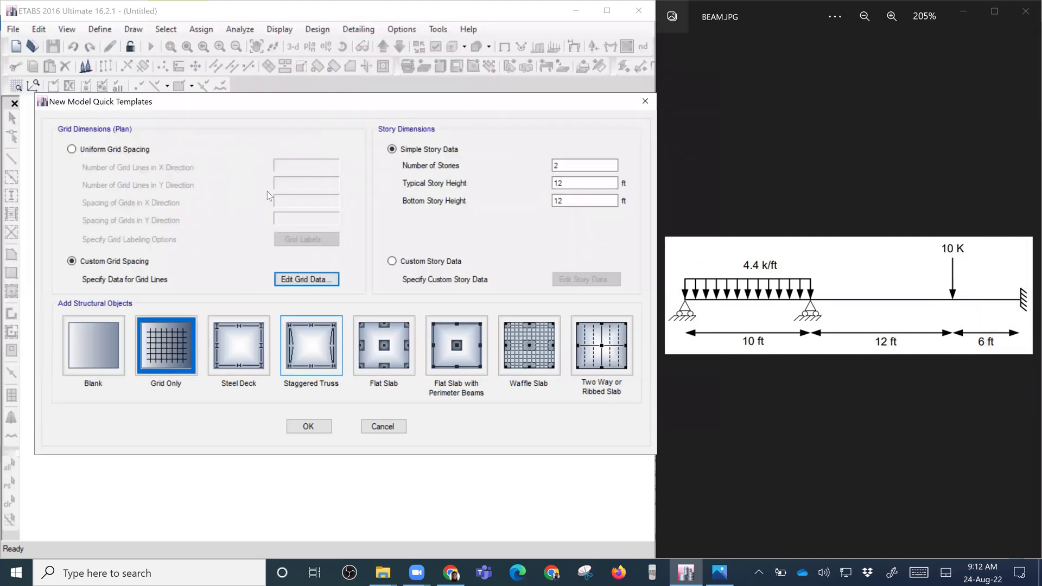
pyautogui.click(299, 430)
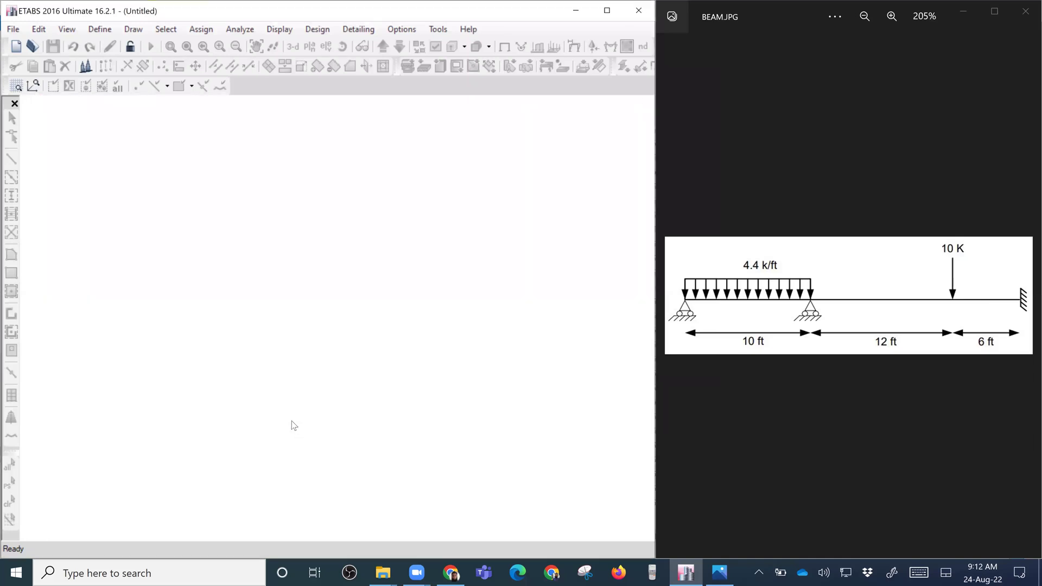
# Open the data of the existing grid system G1 from the plan view.
pyautogui.rightClick(279, 209)
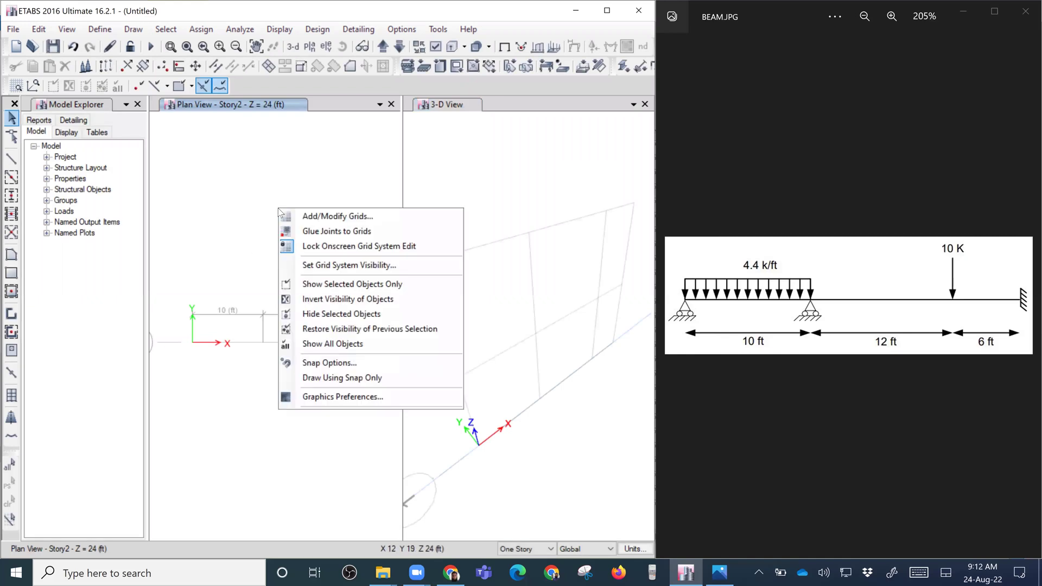
pyautogui.click(339, 216)
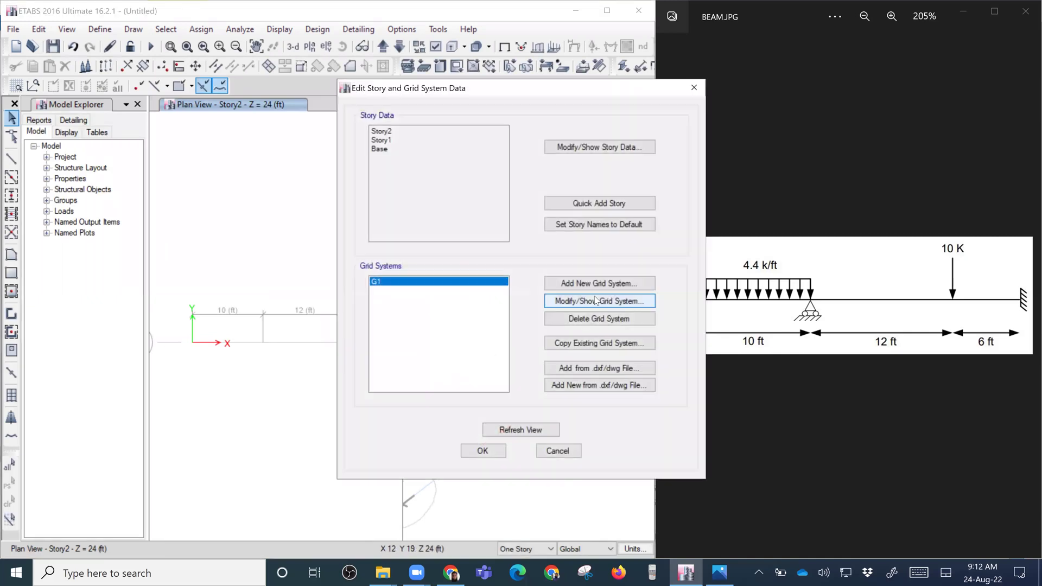
pyautogui.click(596, 302)
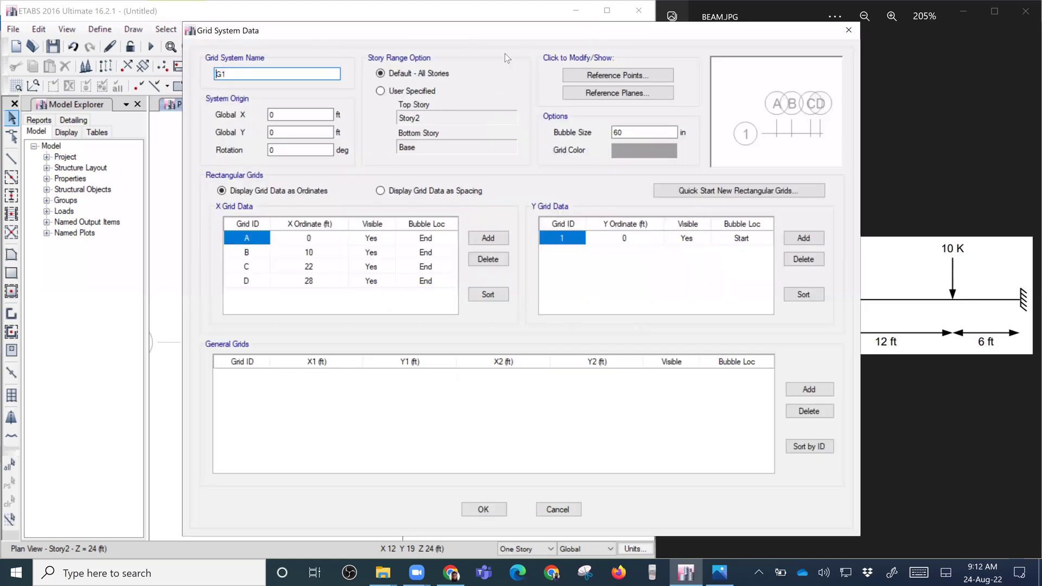
pyautogui.moveTo(513, 32); pyautogui.dragTo(339, 10)
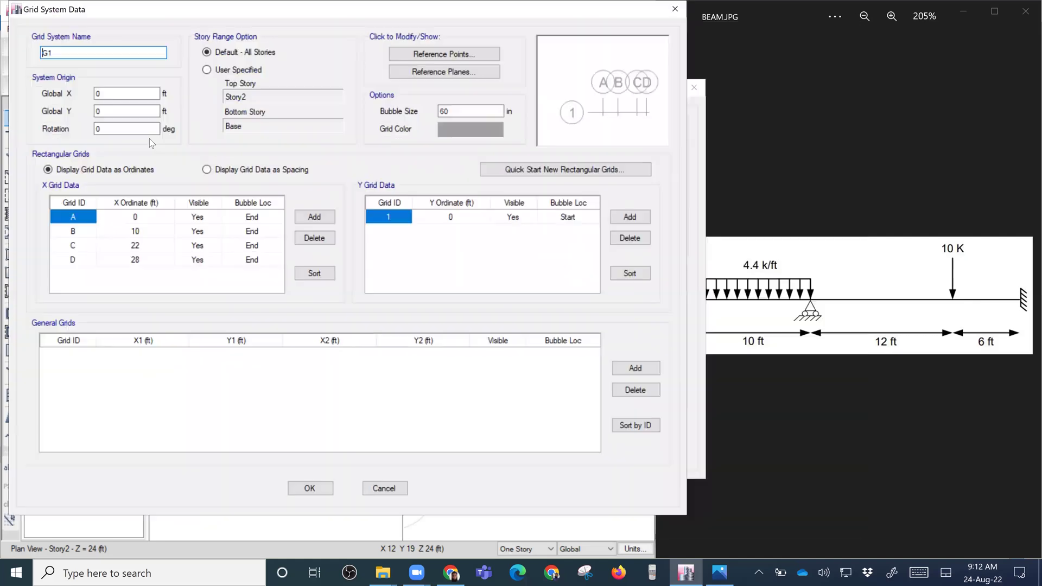
# Check the X ordinates of grid lines A to D against the spans in the beam sketch and close the grid data.
pyautogui.click(136, 235)
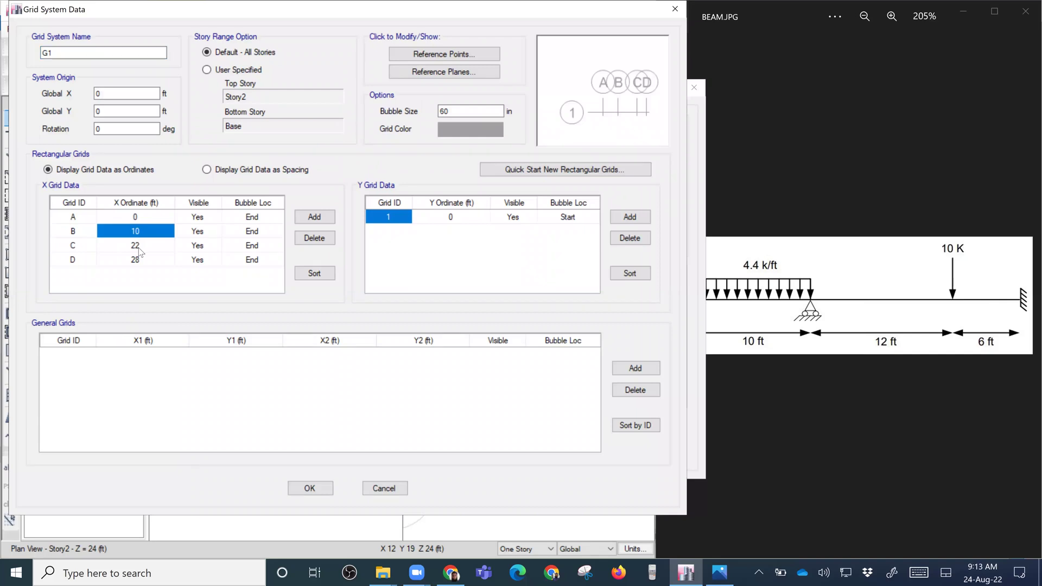
pyautogui.click(139, 250)
pyautogui.click(156, 219)
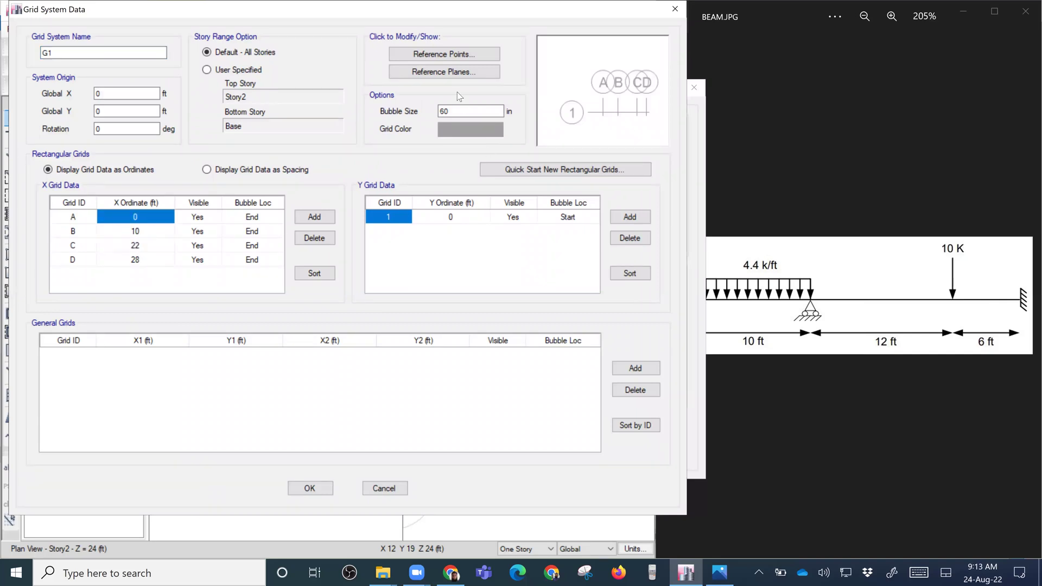
pyautogui.click(703, 326)
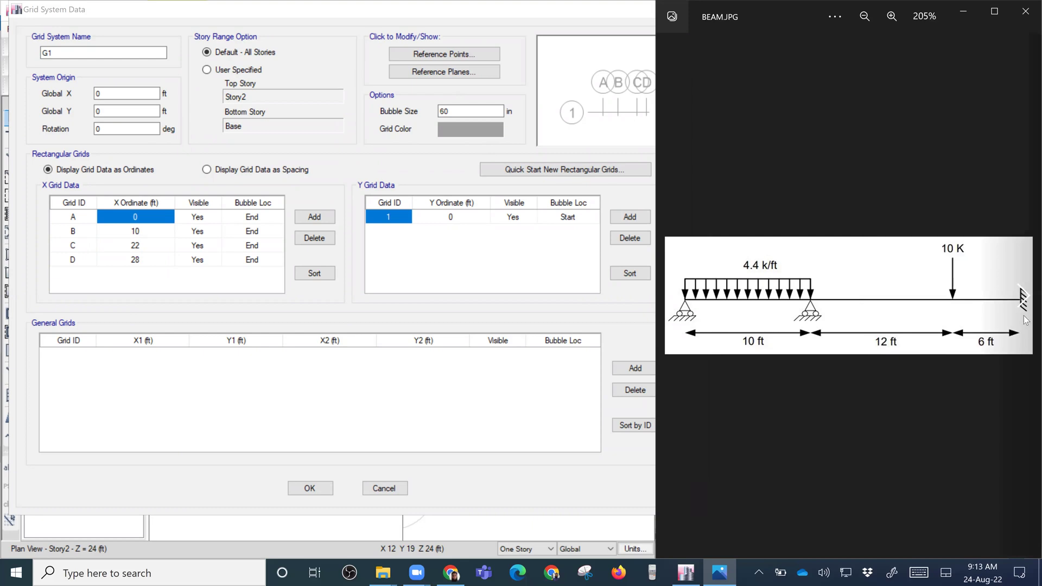
pyautogui.click(135, 260)
pyautogui.keyDown('ctrl'); pyautogui.click(145, 220); pyautogui.keyUp('ctrl')
pyautogui.click(144, 220)
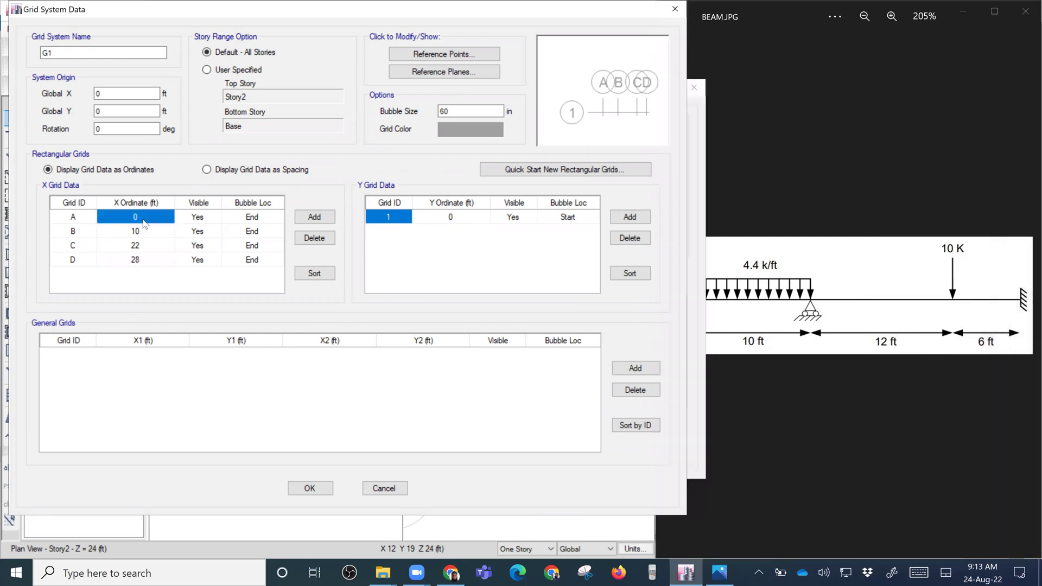
pyautogui.click(139, 259)
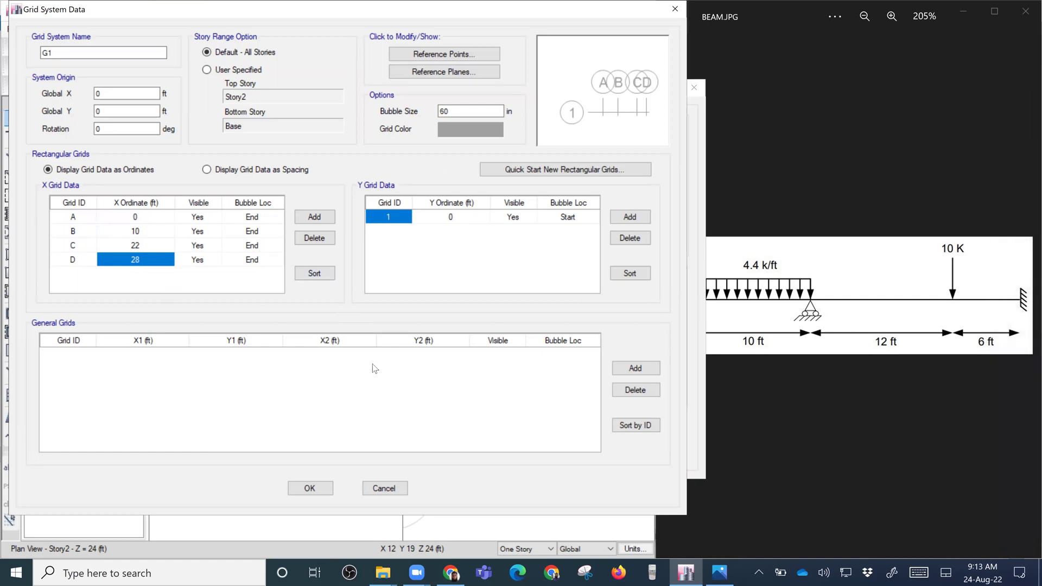
pyautogui.click(310, 488)
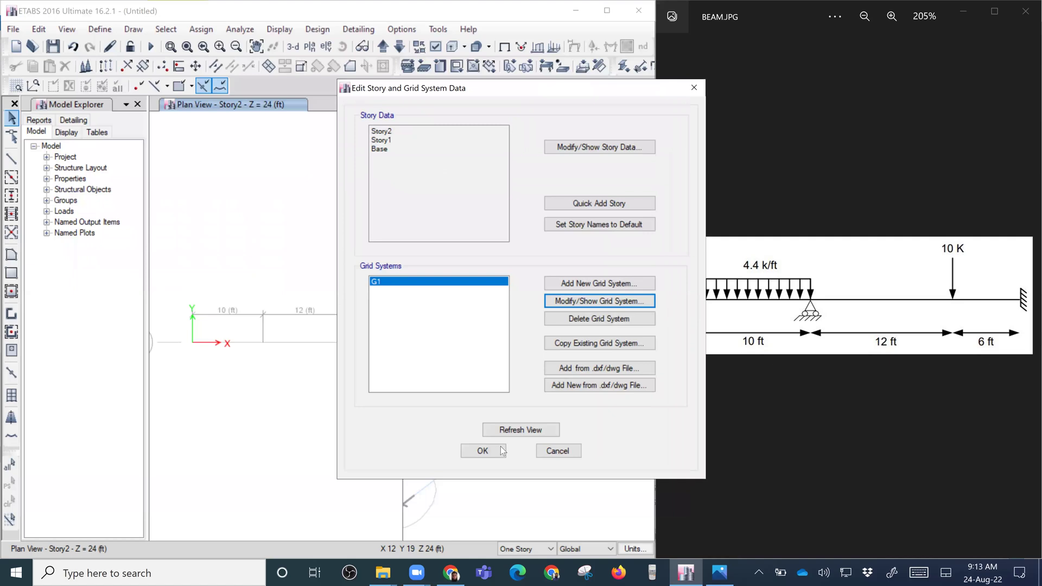
pyautogui.click(484, 451)
# Change the plan view to the elevation along grid line 1.
pyautogui.scroll(-3, 265, 332)
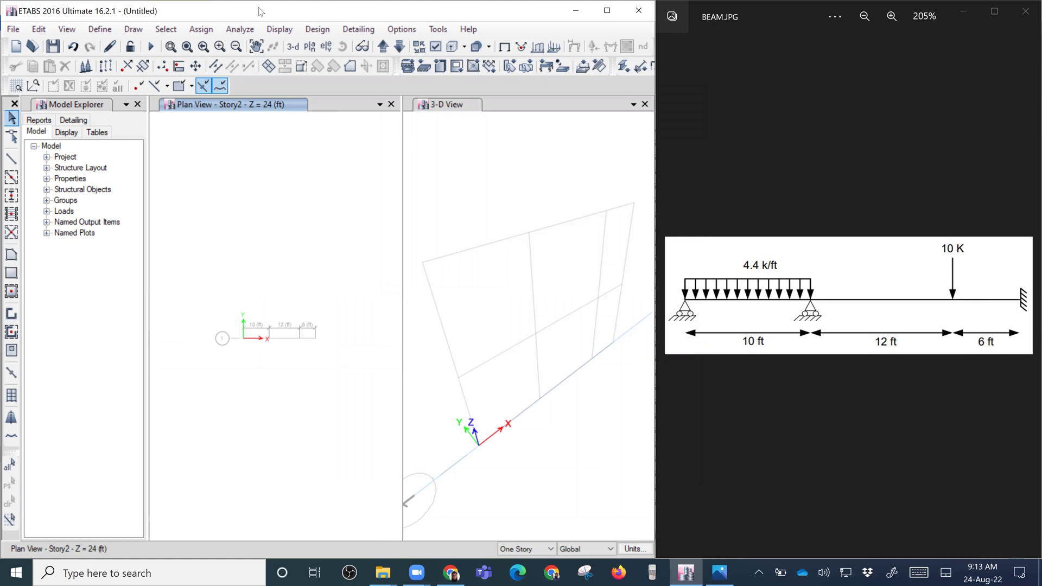
pyautogui.click(328, 45)
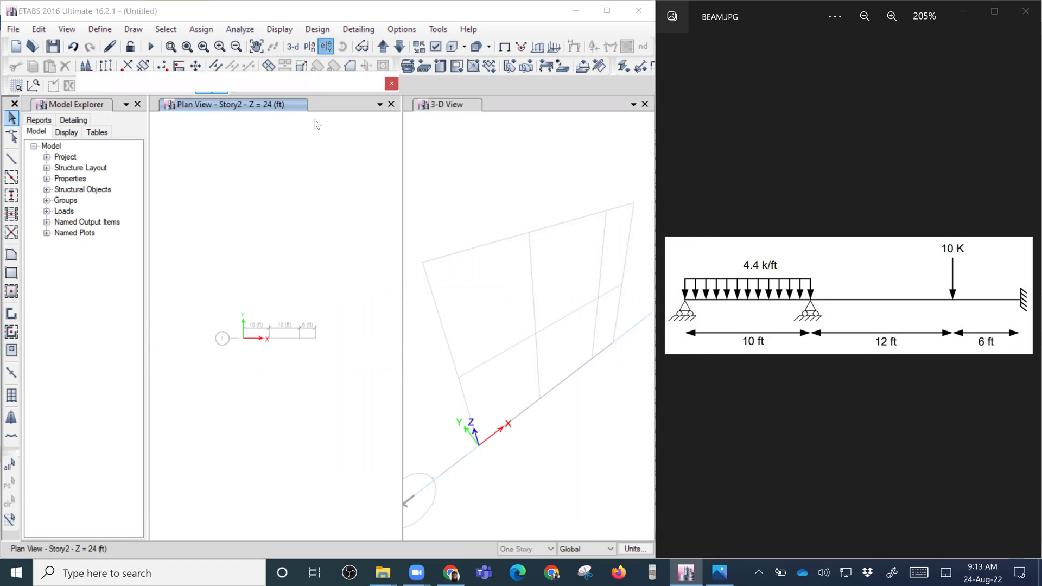
pyautogui.click(409, 249)
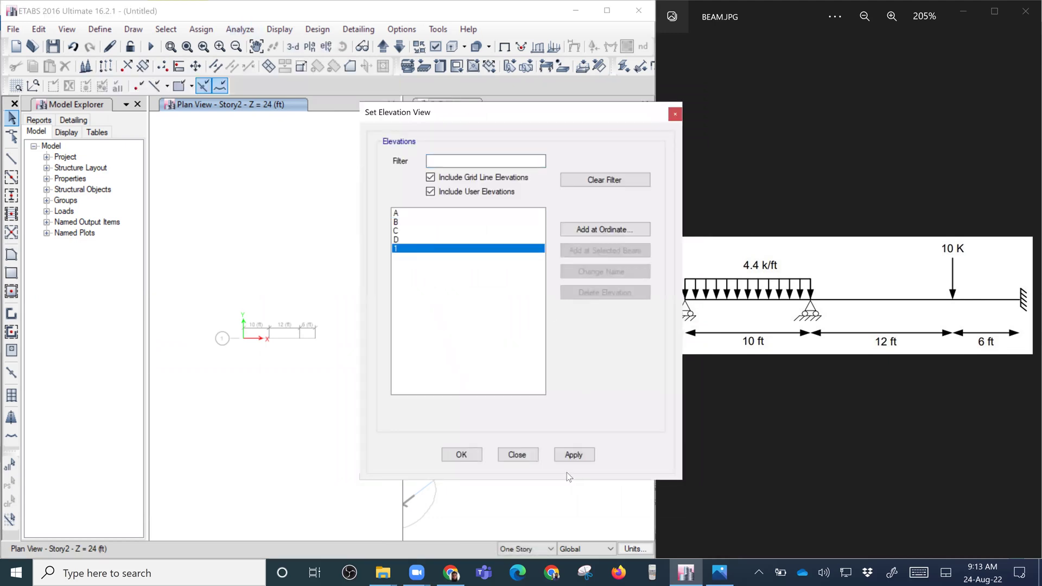
pyautogui.click(575, 456)
pyautogui.click(461, 456)
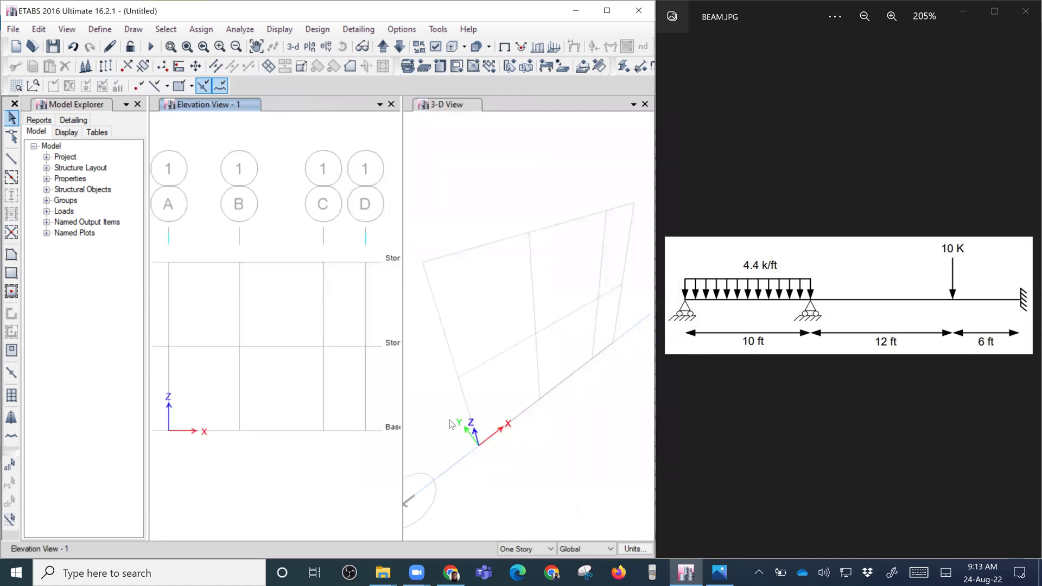
# Close the 3-D view so that only elevation 1 remains open.
pyautogui.click(645, 103)
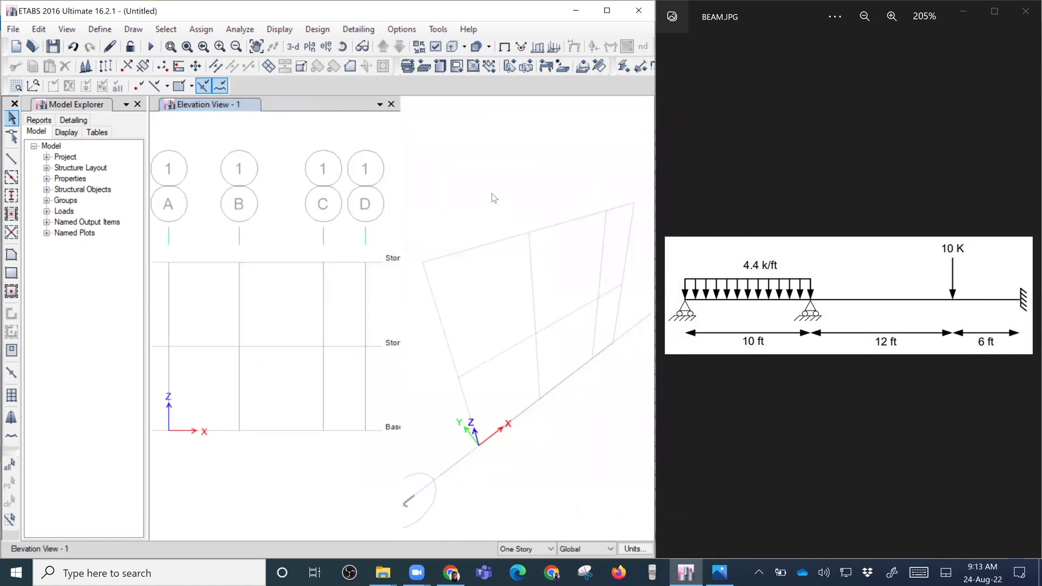
pyautogui.scroll(-3, 420, 183)
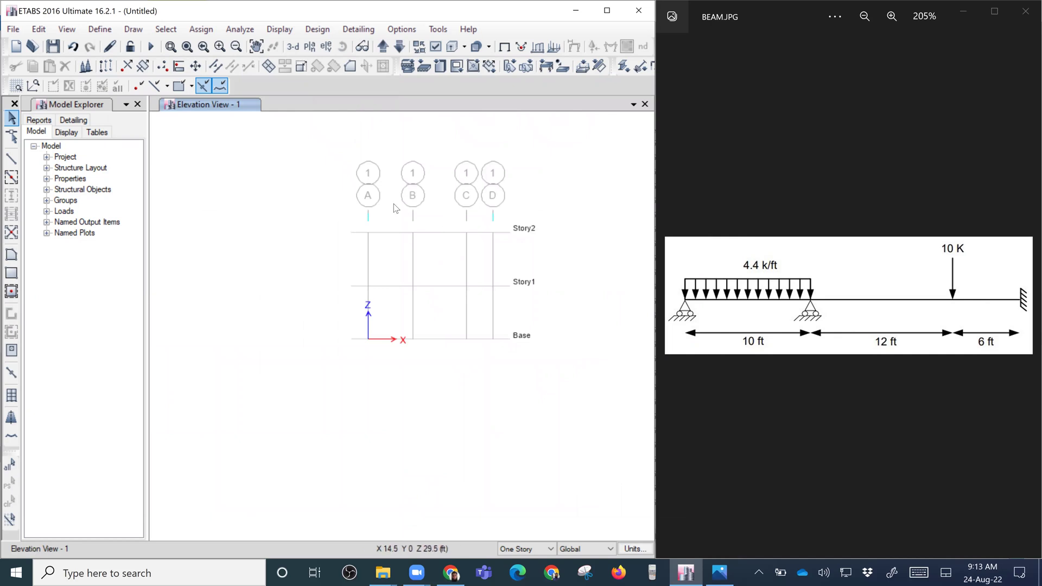
pyautogui.scroll(3, 434, 222)
pyautogui.scroll(-3, 478, 255)
pyautogui.moveTo(491, 263); pyautogui.dragTo(395, 266, button='middle')
pyautogui.scroll(3, 354, 263)
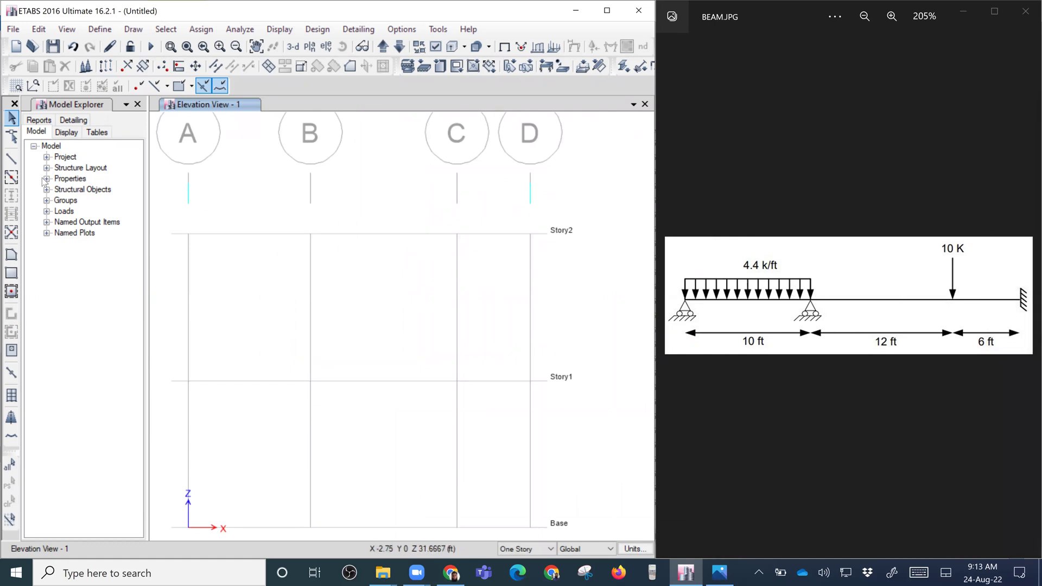
# Draw continuous frame segments along Story1 from grid line A through B and C to D with the A-LatBm section.
pyautogui.click(11, 165)
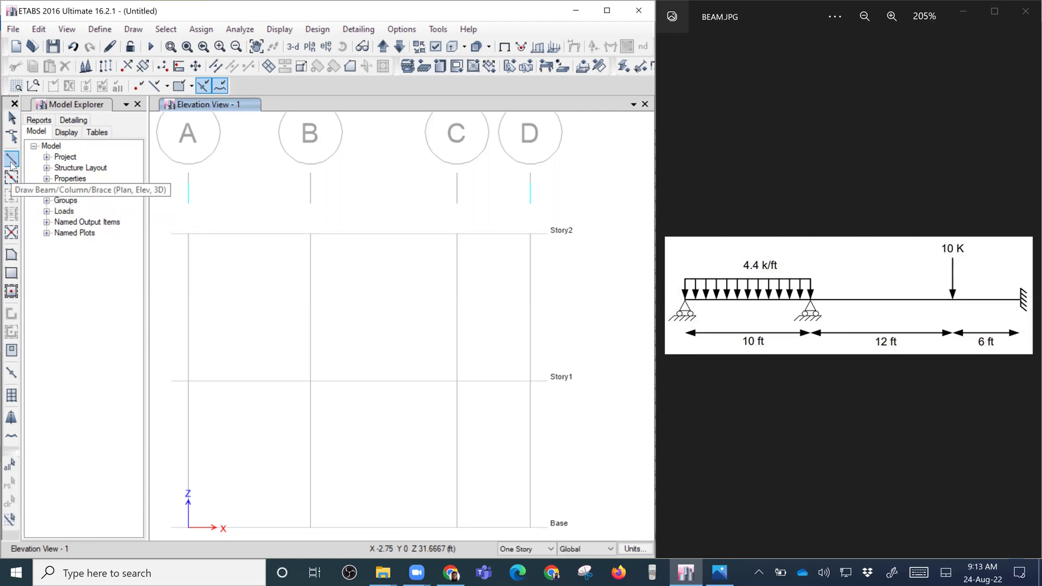
pyautogui.click(188, 381)
pyautogui.click(311, 382)
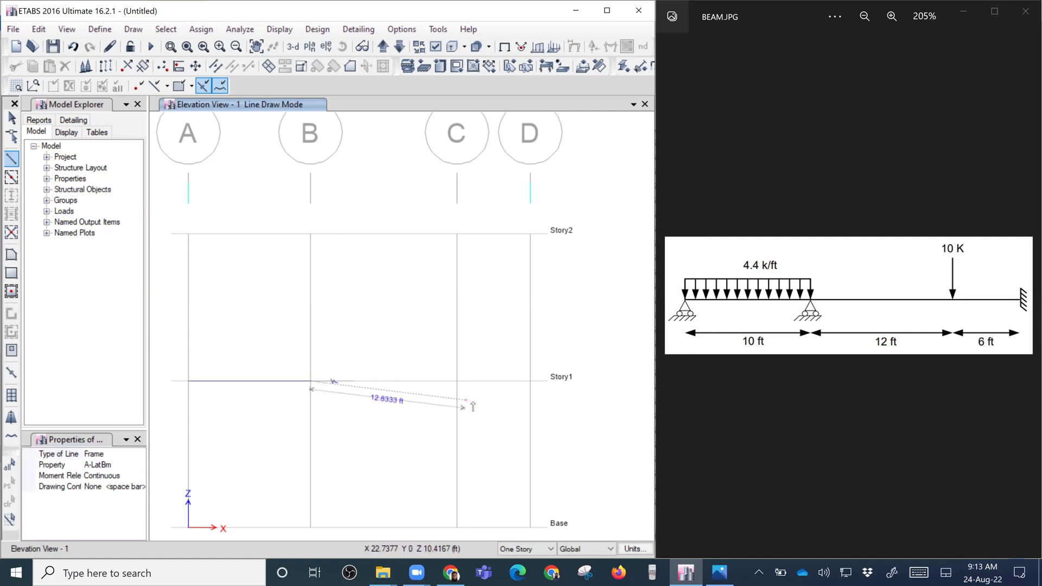
pyautogui.click(457, 381)
pyautogui.click(530, 381)
pyautogui.press('Escape')
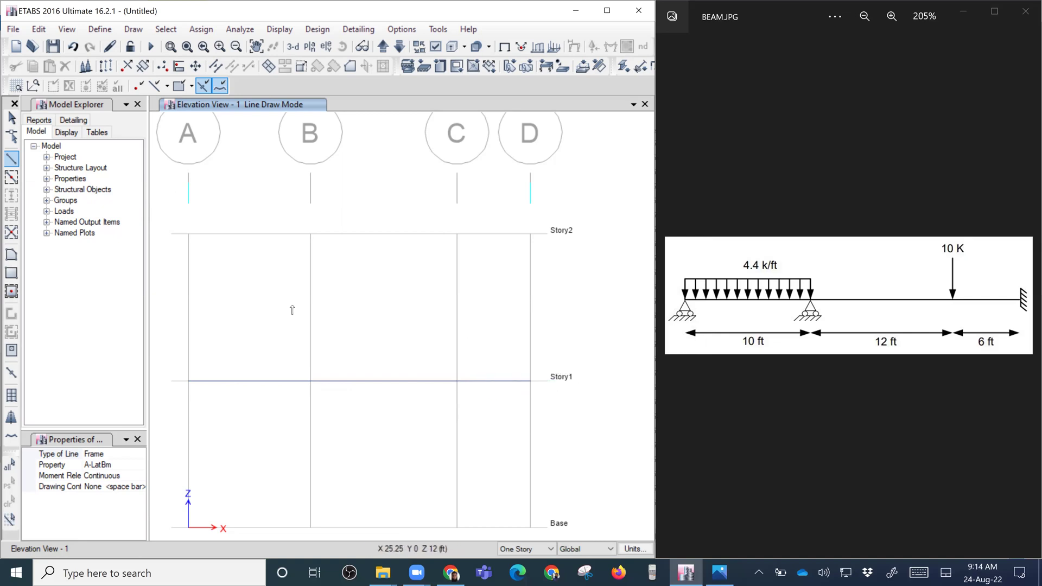
pyautogui.moveTo(380, 361); pyautogui.dragTo(401, 293, button='middle')
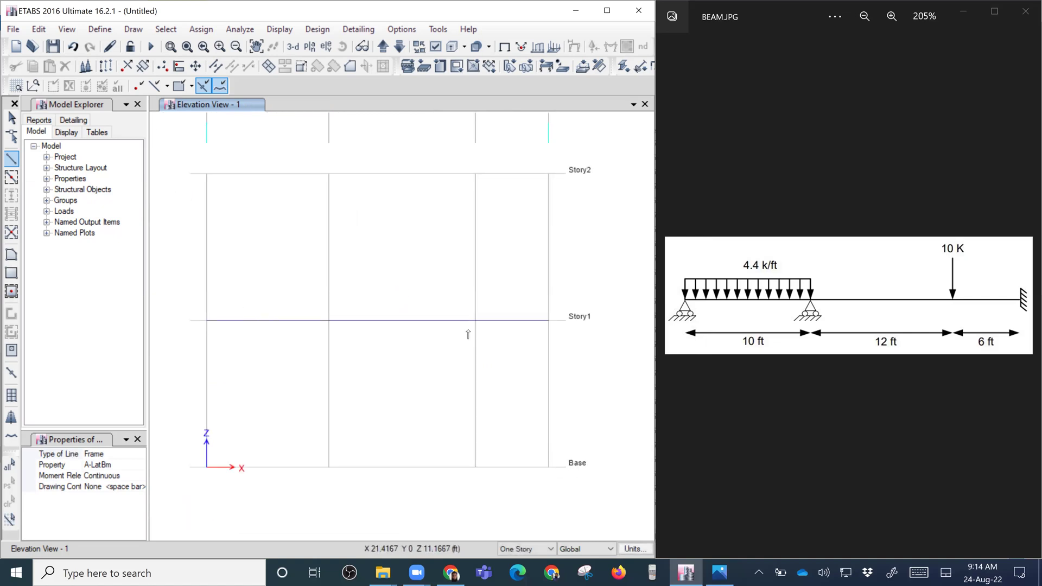
pyautogui.press('Escape')
# Select all the frame segments drawn on Story1 and delete them.
pyautogui.moveTo(519, 353); pyautogui.dragTo(209, 226)
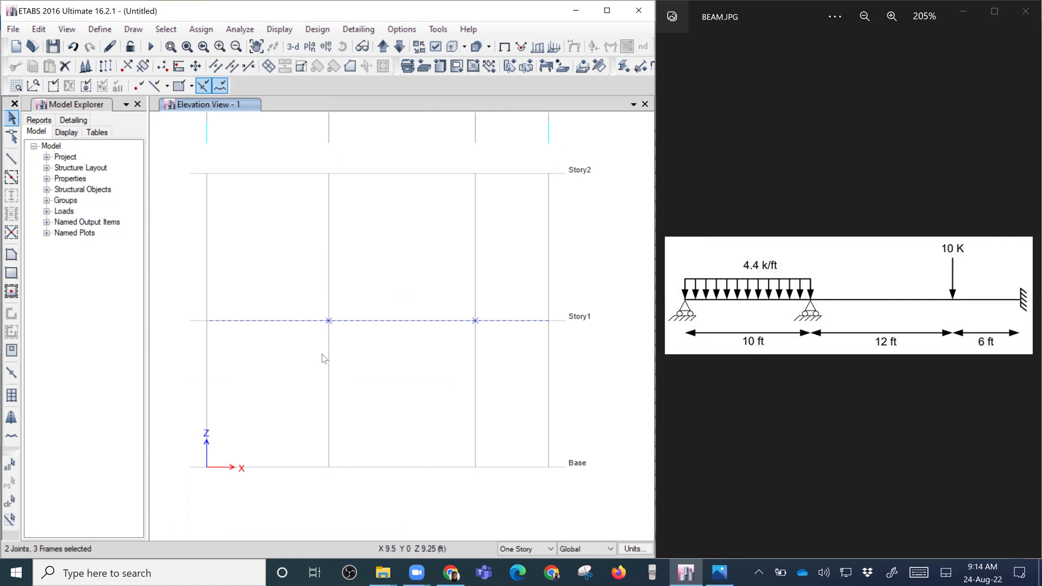
pyautogui.click(39, 29)
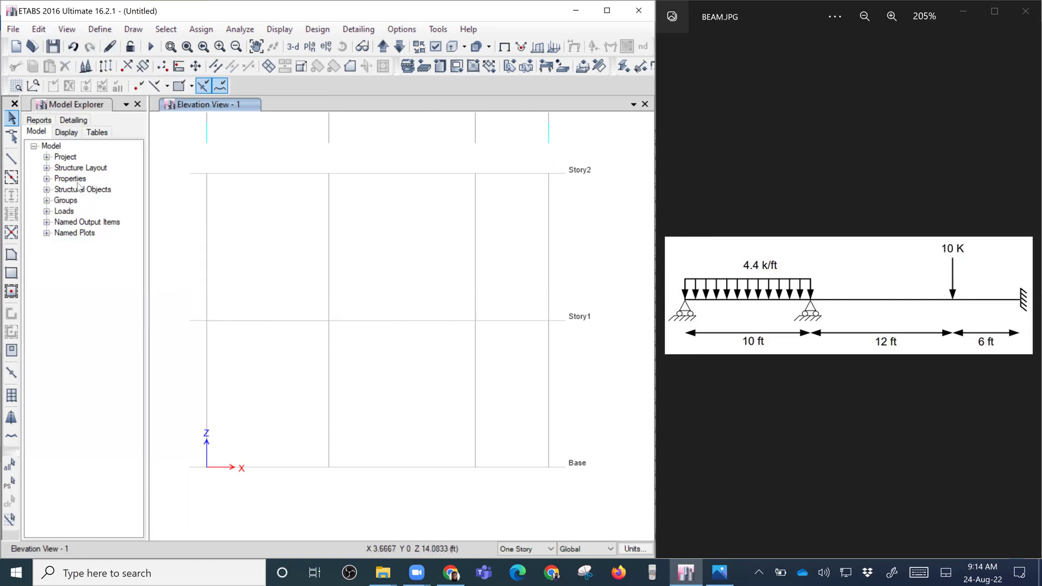
# Redraw the beam on Story1 as three A-LatBm frame segments, A to B, B to C and C to D.
pyautogui.click(12, 160)
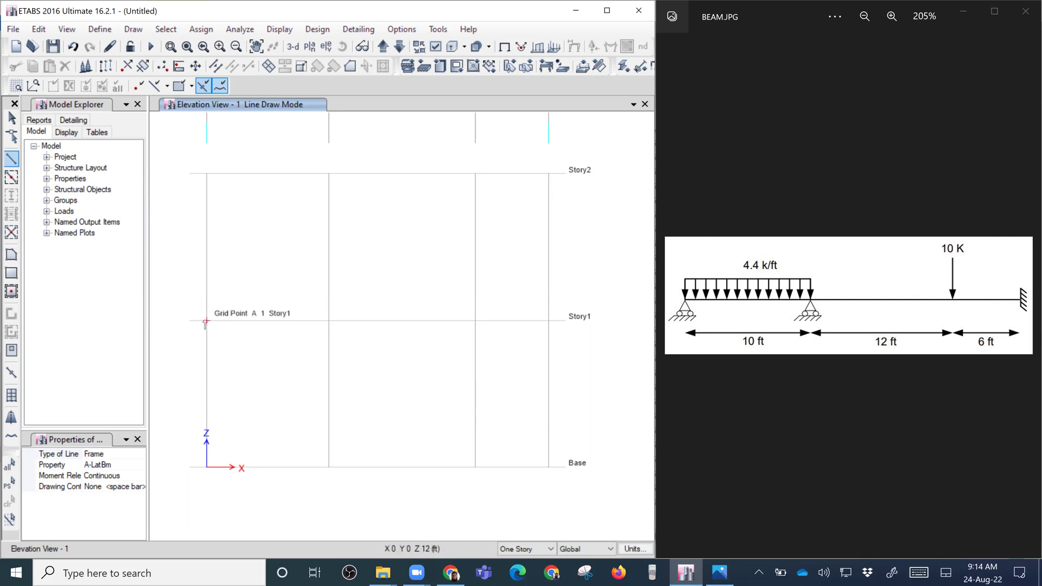
pyautogui.click(206, 321)
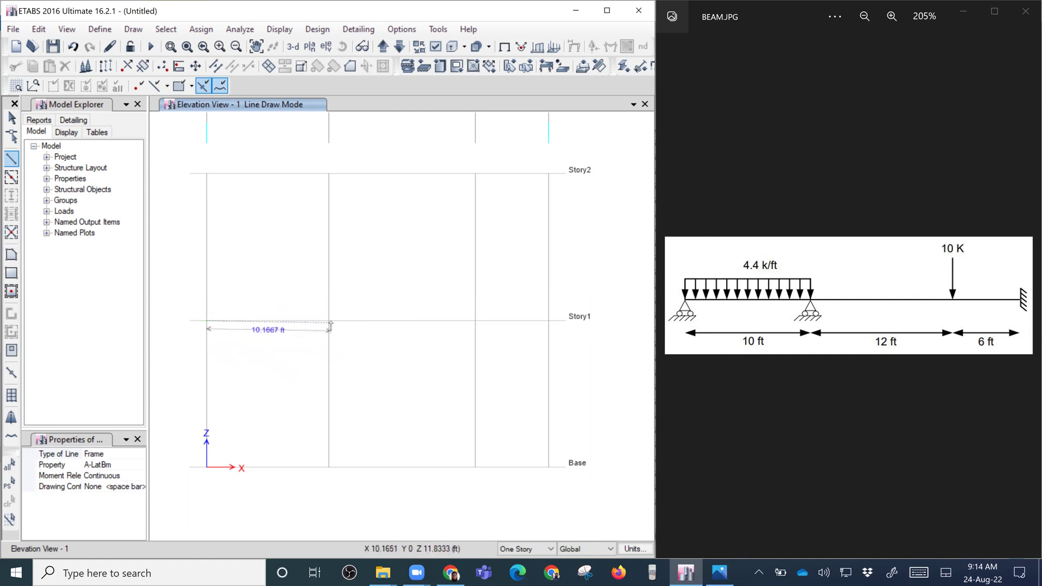
pyautogui.click(329, 321)
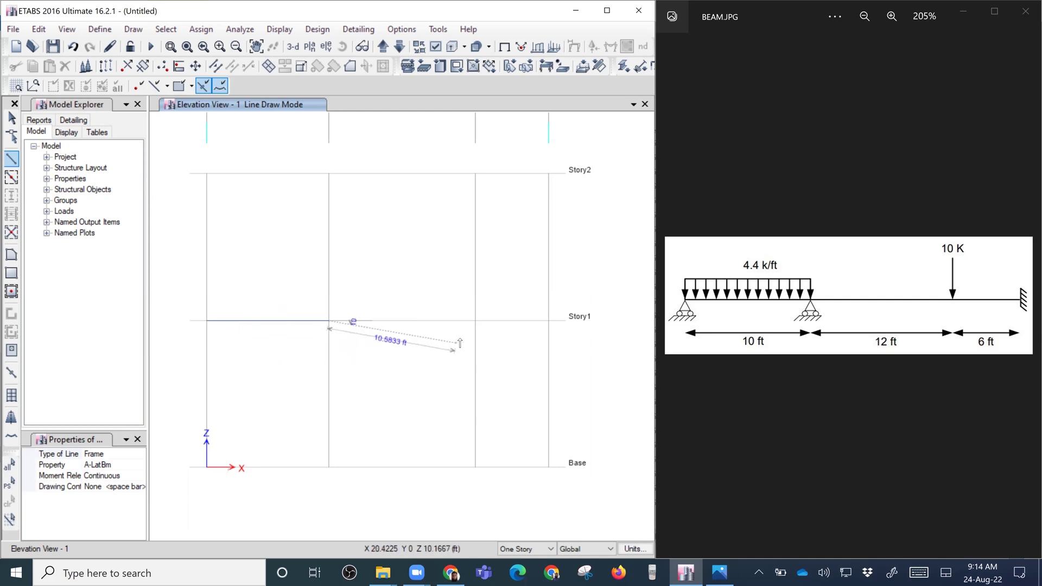
pyautogui.click(475, 321)
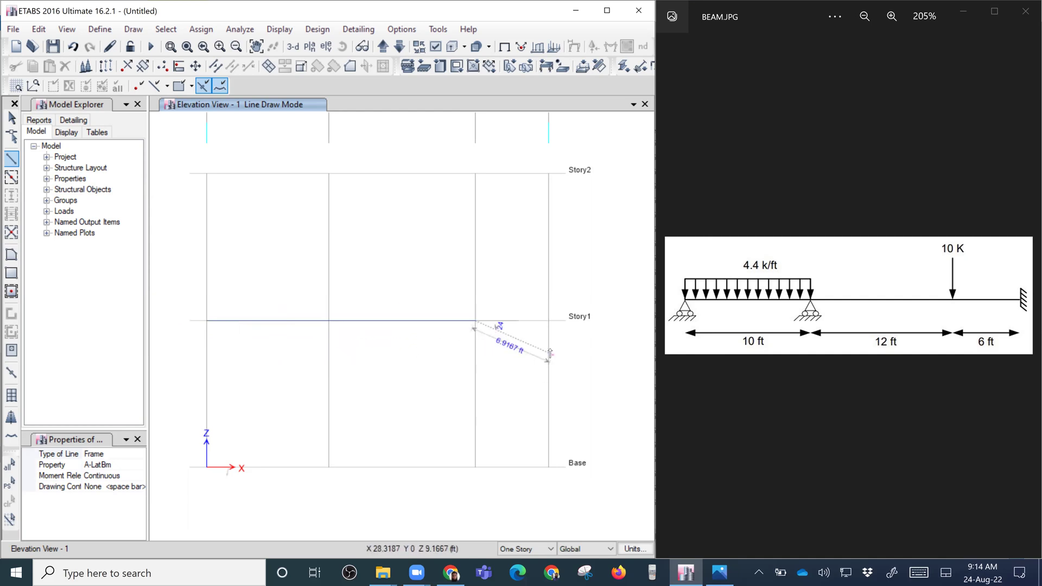
pyautogui.doubleClick(548, 321)
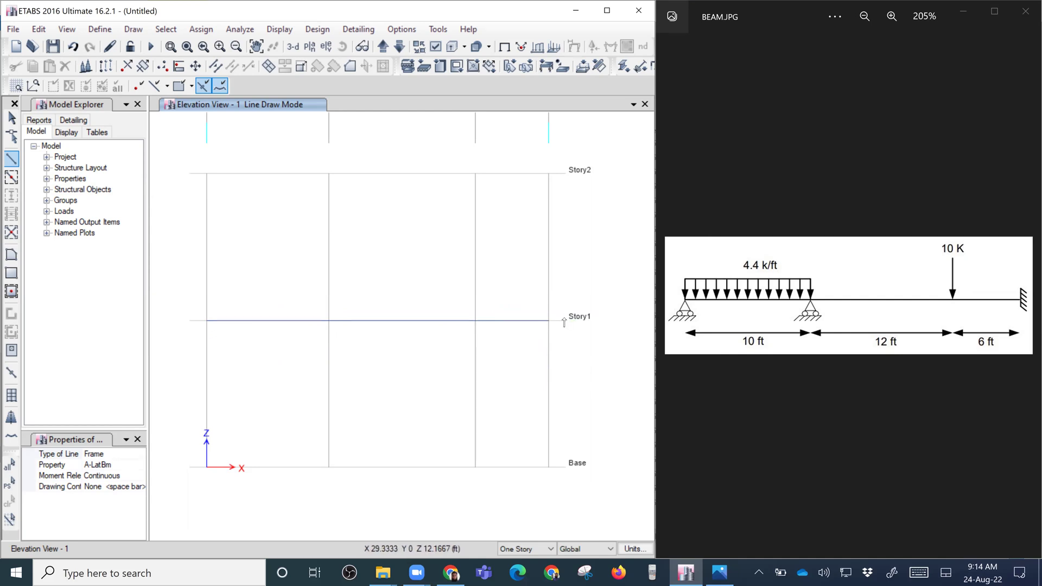
pyautogui.press('Escape')
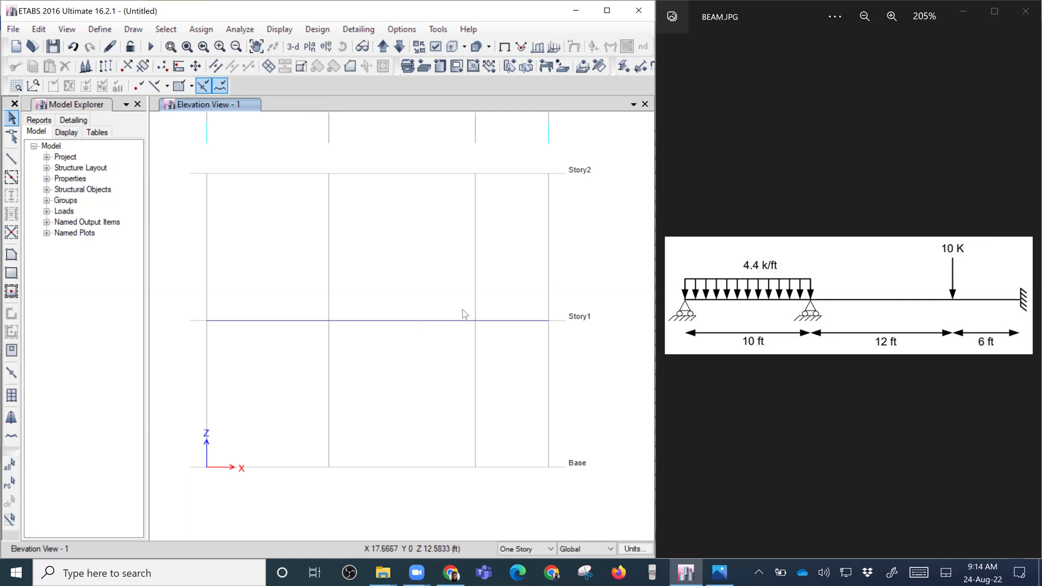
# Assign roller restraints, with only Translation Z fixed, to the Story1 joints at grid lines A and B.
pyautogui.moveTo(417, 330); pyautogui.dragTo(432, 319, button='middle')
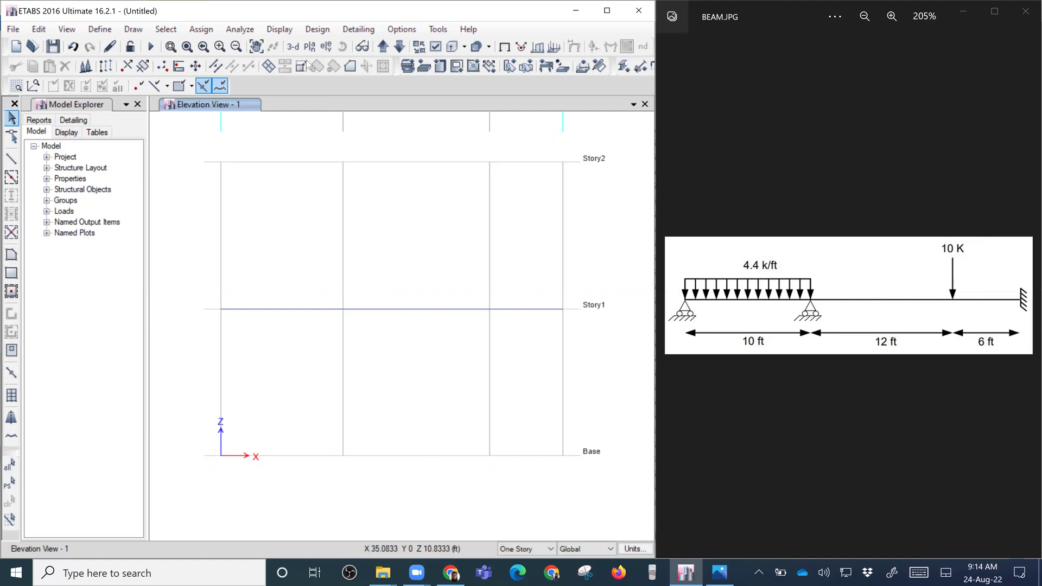
pyautogui.moveTo(201, 280); pyautogui.dragTo(243, 340)
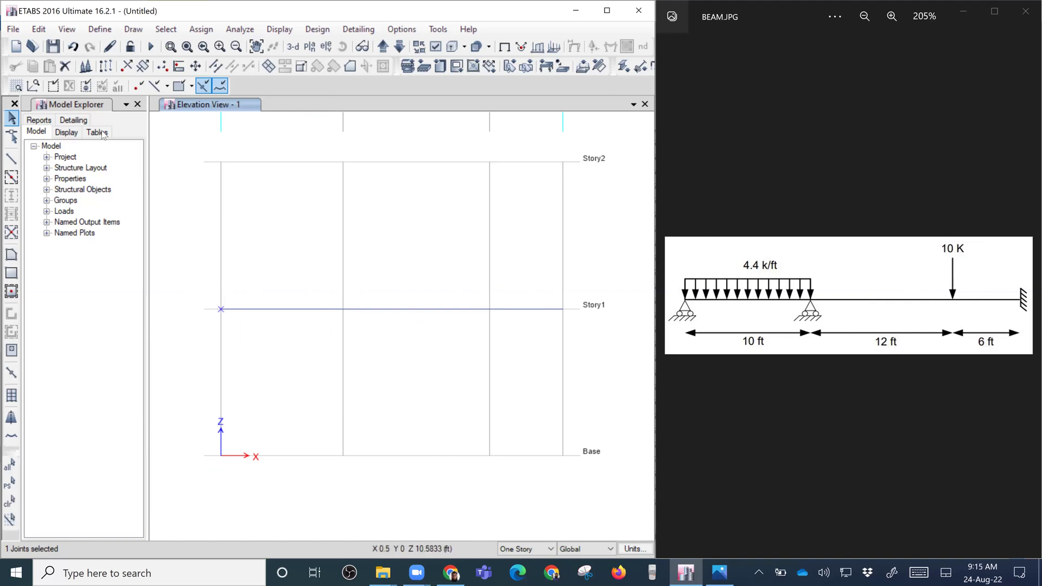
pyautogui.click(191, 33)
pyautogui.moveTo(245, 48)
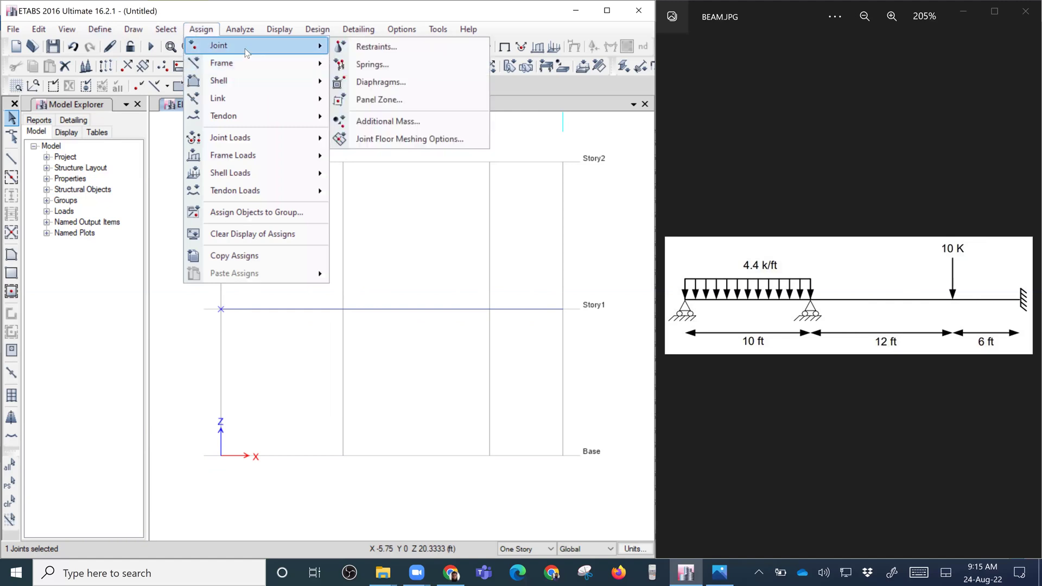
pyautogui.click(383, 48)
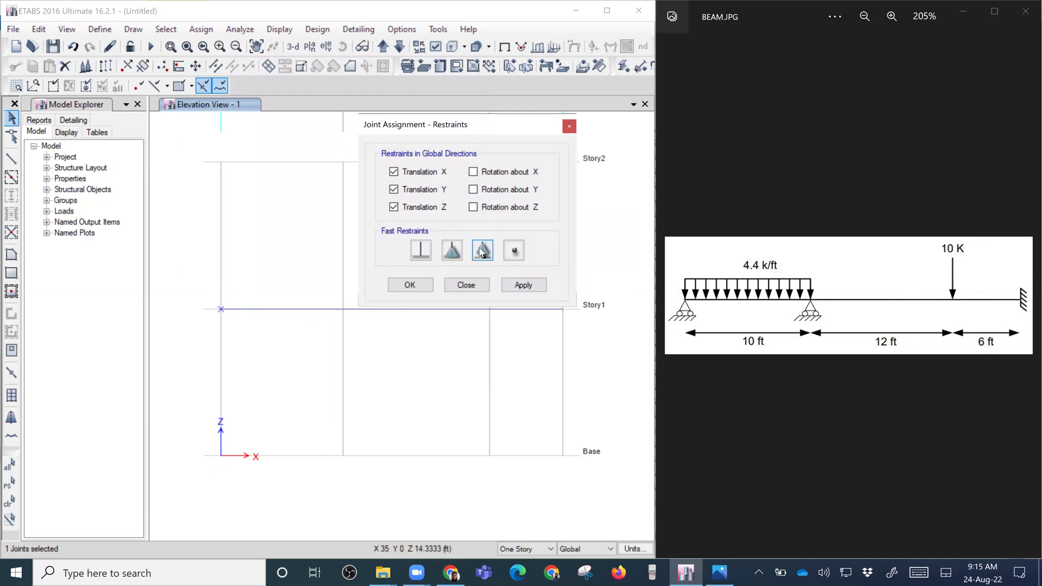
pyautogui.click(522, 285)
pyautogui.moveTo(322, 294); pyautogui.dragTo(350, 324)
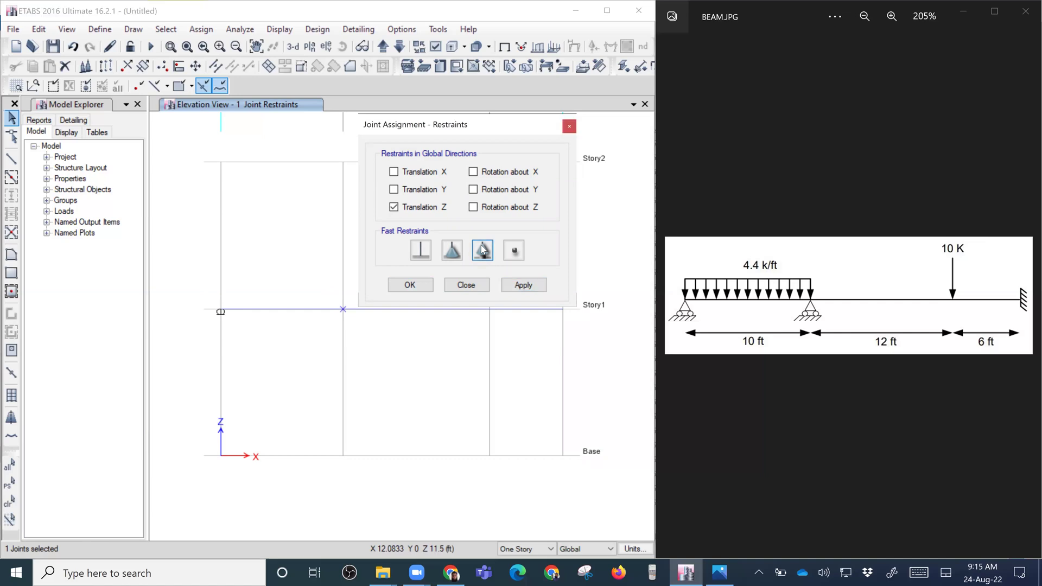
pyautogui.click(524, 287)
# Assign a fixed restraint, with all translations and rotations restrained, to the Story1 joint at grid line D and close the restraint assignment.
pyautogui.moveTo(558, 331); pyautogui.dragTo(552, 377, button='middle')
pyautogui.moveTo(531, 338); pyautogui.dragTo(570, 380)
pyautogui.click(422, 252)
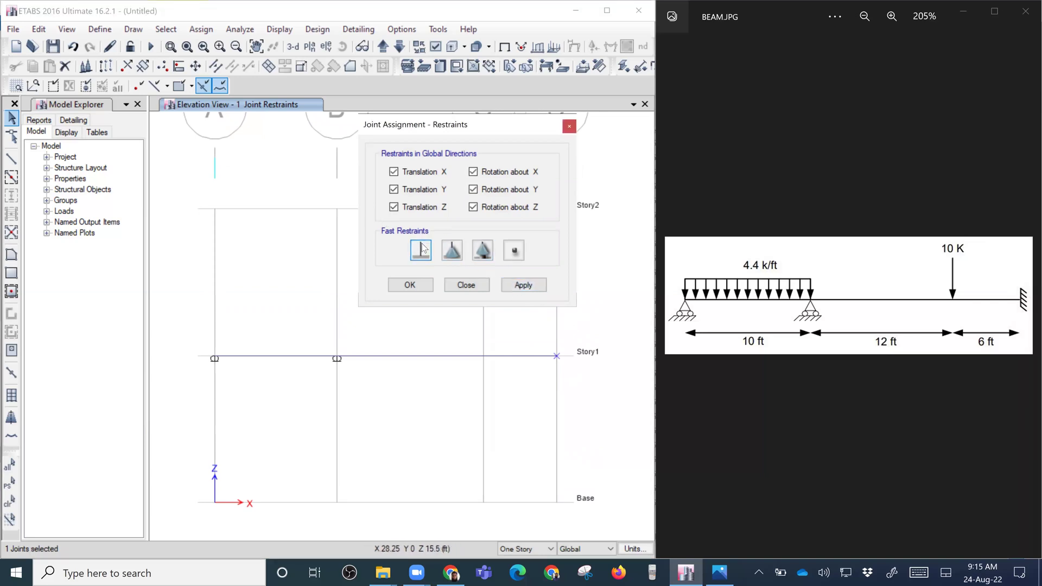
pyautogui.click(515, 288)
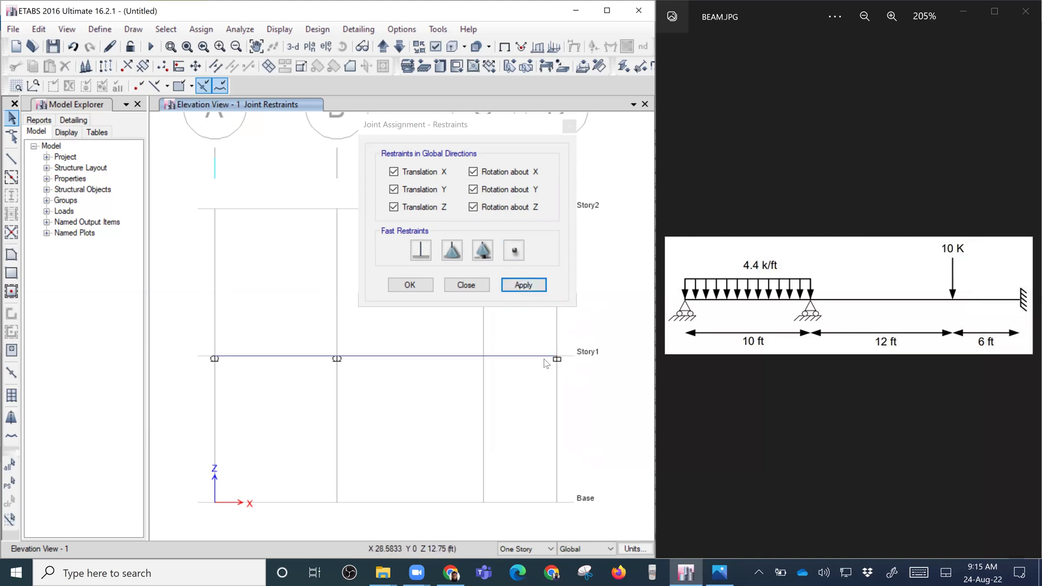
pyautogui.click(416, 287)
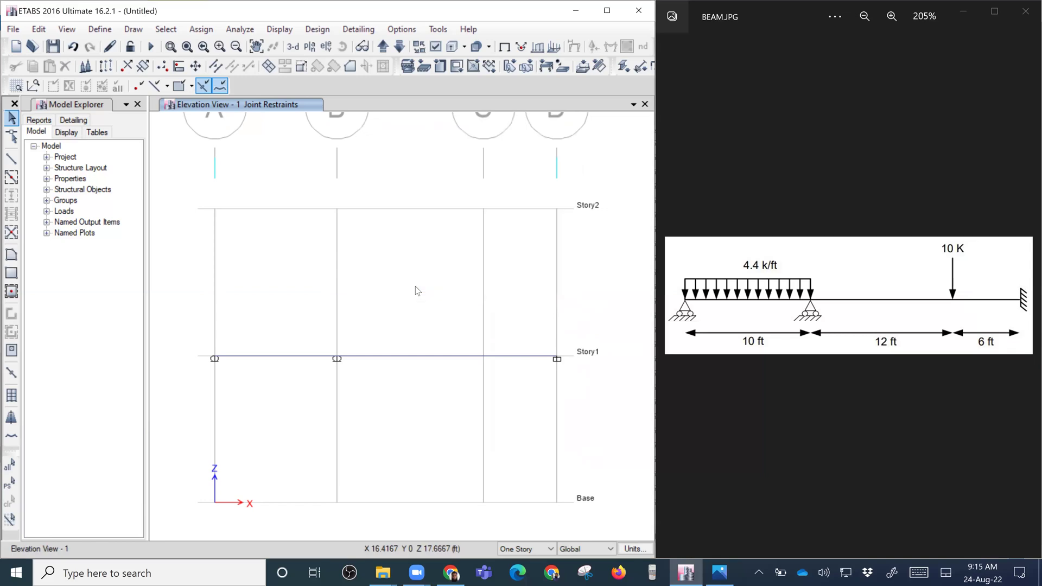
# Save the model as beam_24 August in a new folder named Beam 24 august inside D21+D22 (193 batch) summer 22.
pyautogui.click(53, 47)
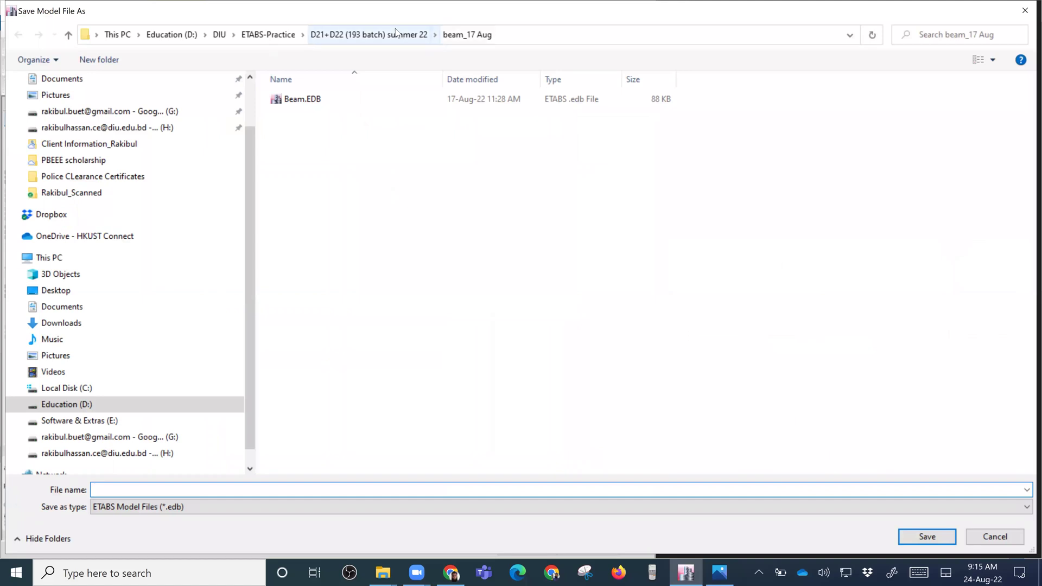
pyautogui.click(396, 33)
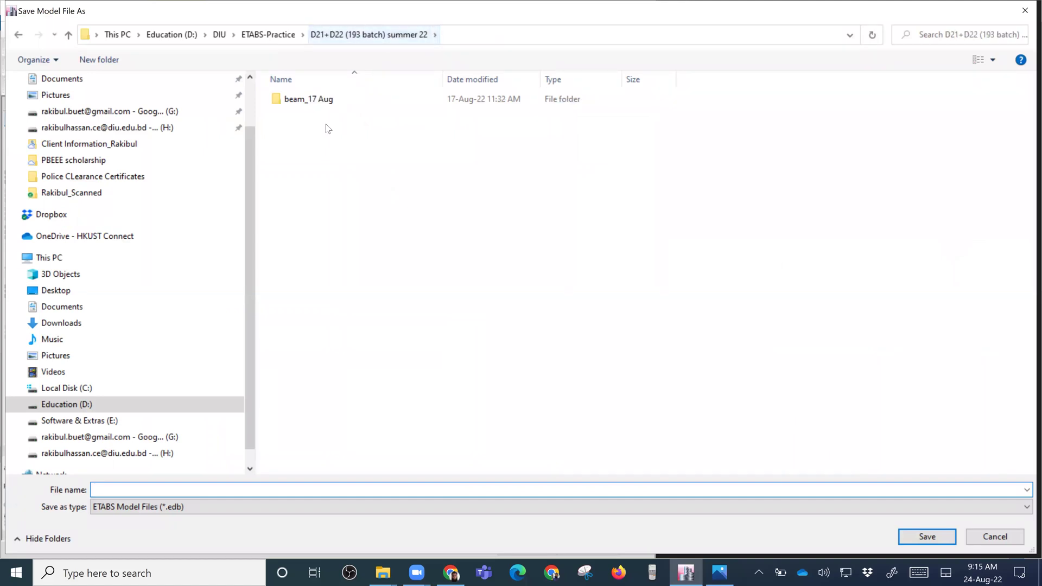
pyautogui.click(107, 60)
pyautogui.write('Beam ')
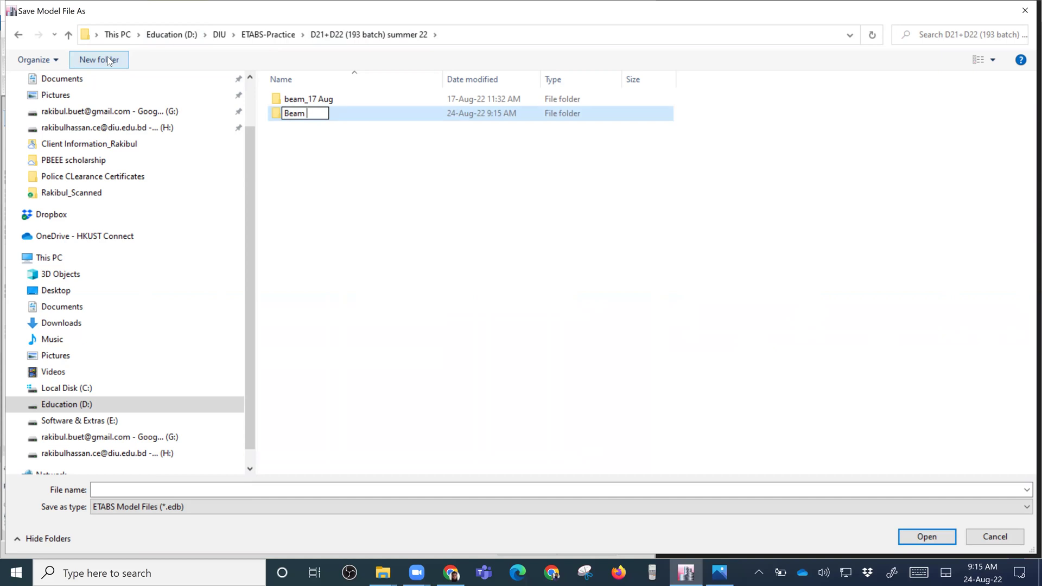
pyautogui.write('24 augus')
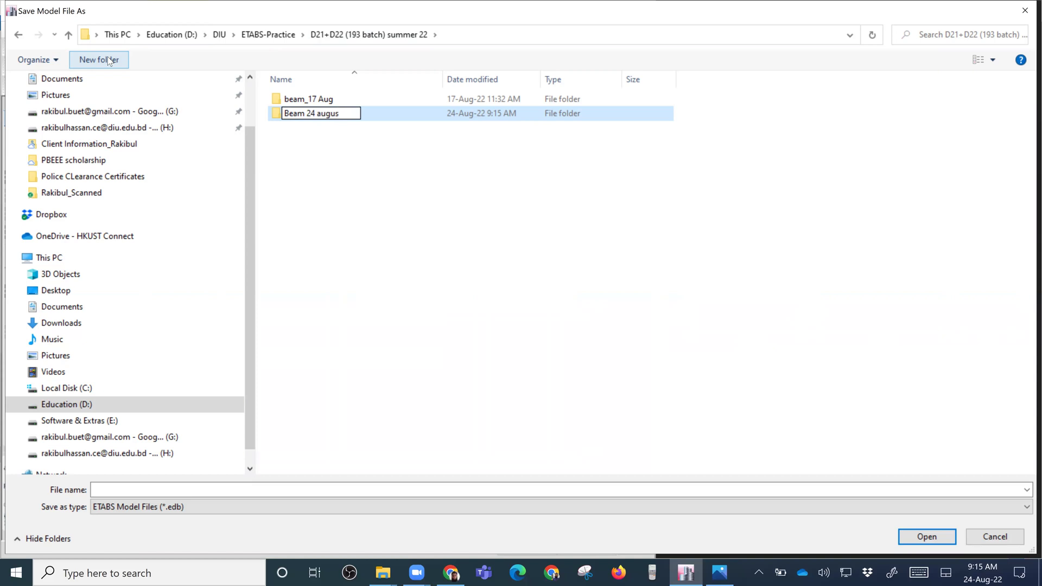
pyautogui.press('Return')
pyautogui.press('Return')
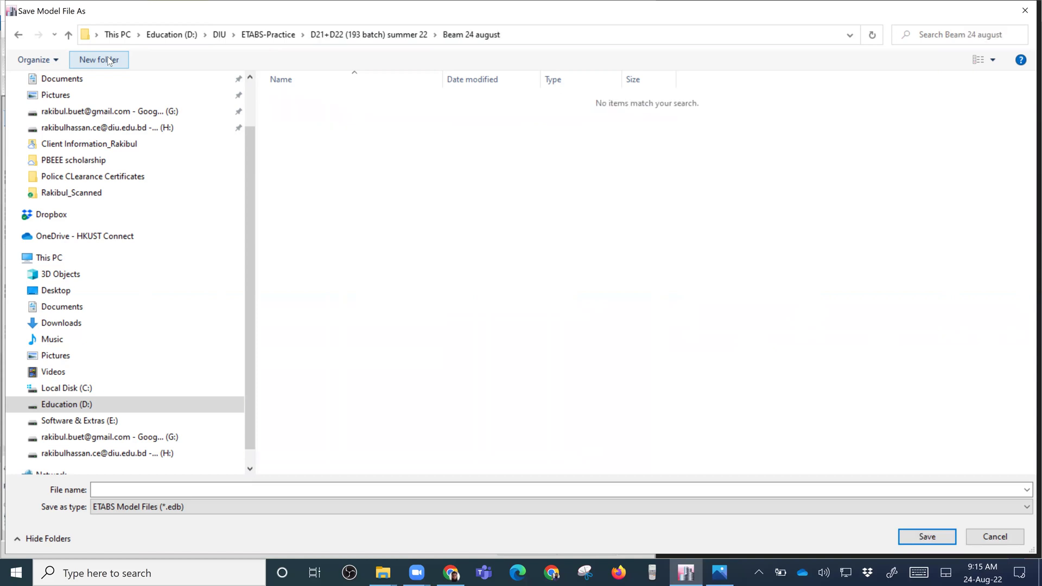
pyautogui.click(135, 487)
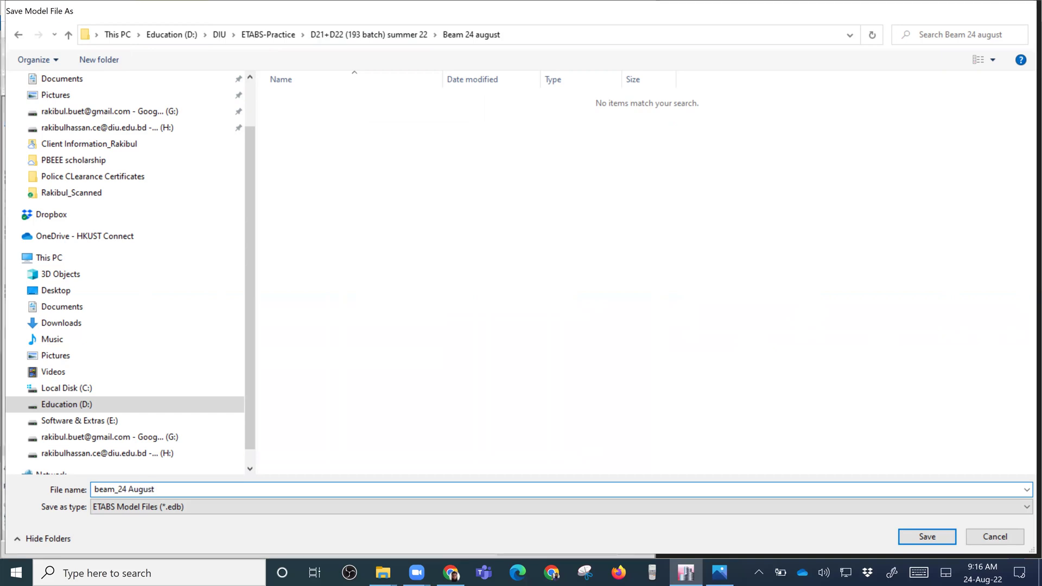
pyautogui.press('Return')
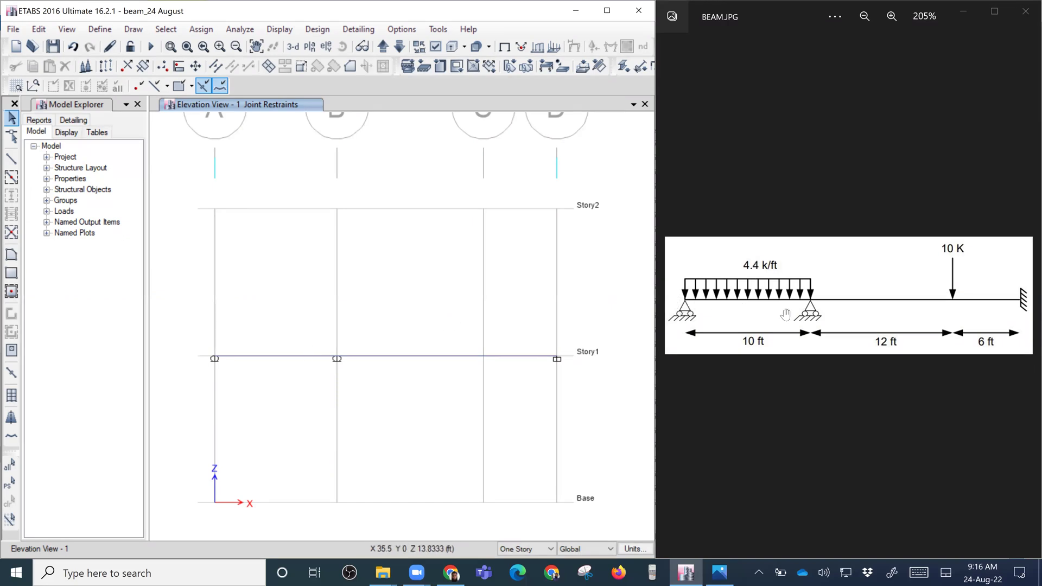
# Assign a uniform distributed gravity load of 4.4 kip/ft in the Live load pattern to the Story1 beam between grid lines A and B.
pyautogui.moveTo(317, 370); pyautogui.dragTo(282, 321)
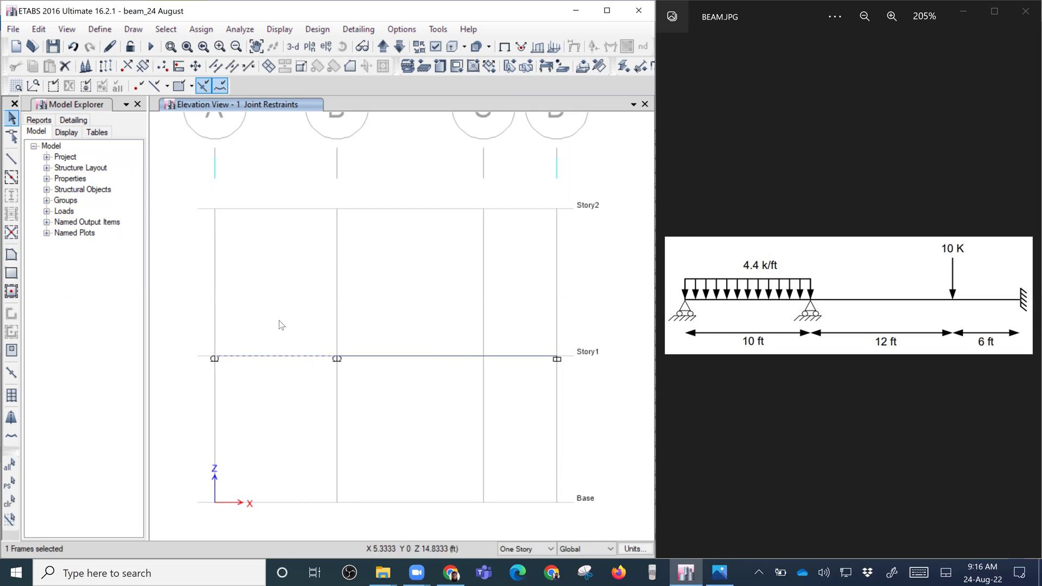
pyautogui.click(202, 30)
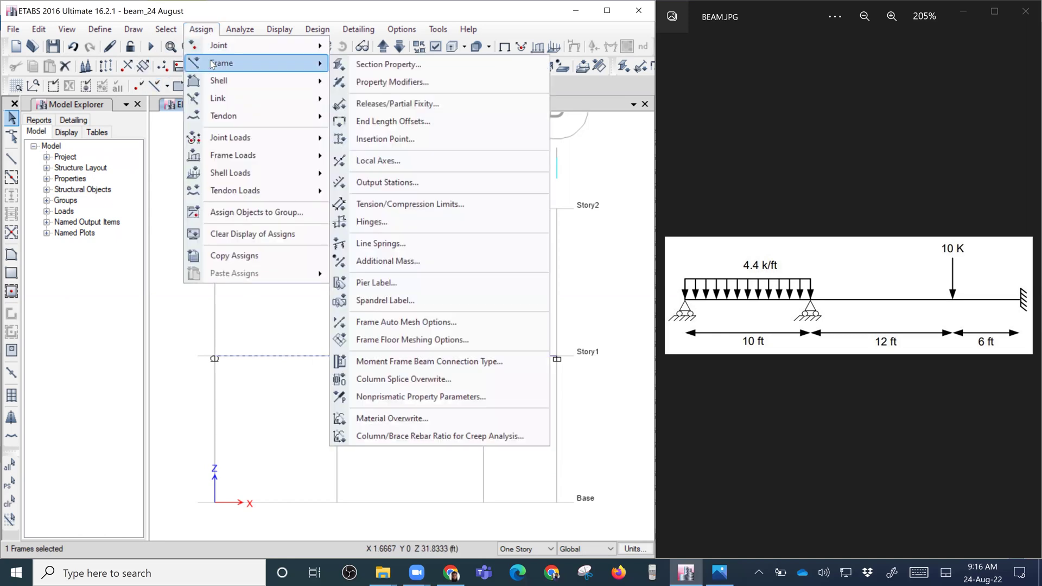
pyautogui.moveTo(231, 156)
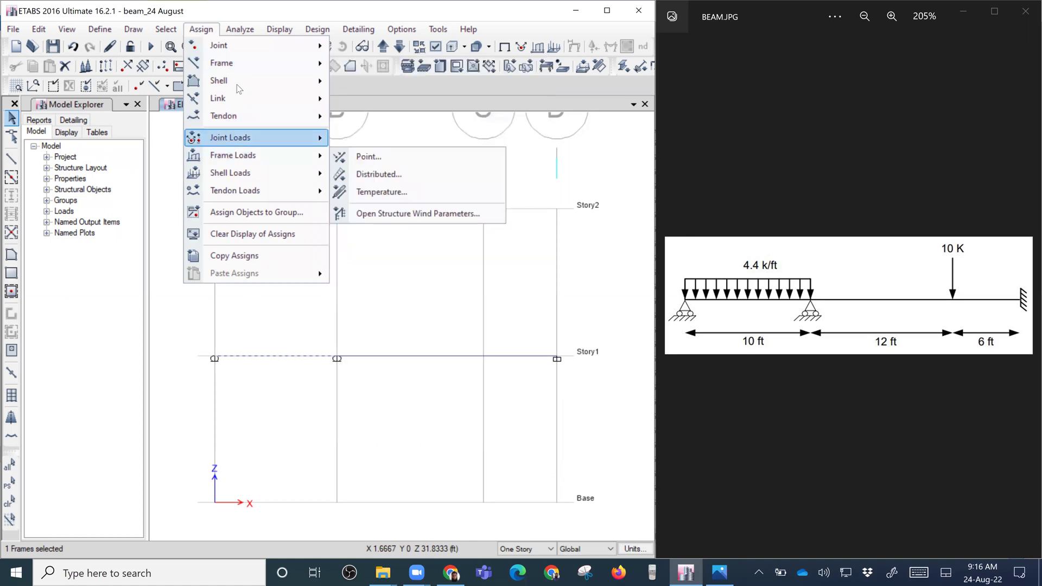
pyautogui.moveTo(248, 64)
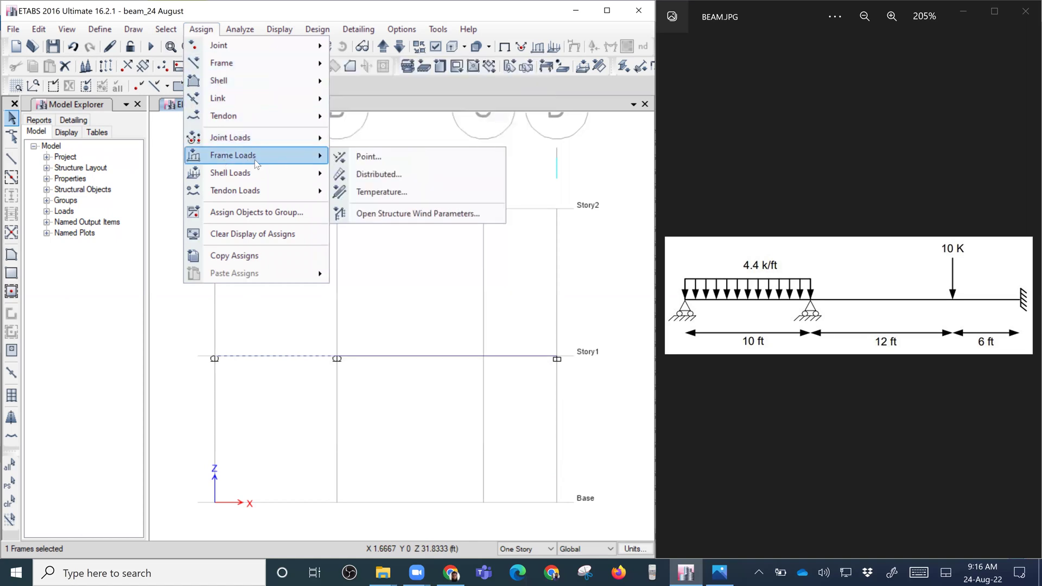
pyautogui.click(374, 171)
pyautogui.moveTo(466, 173); pyautogui.dragTo(325, 97)
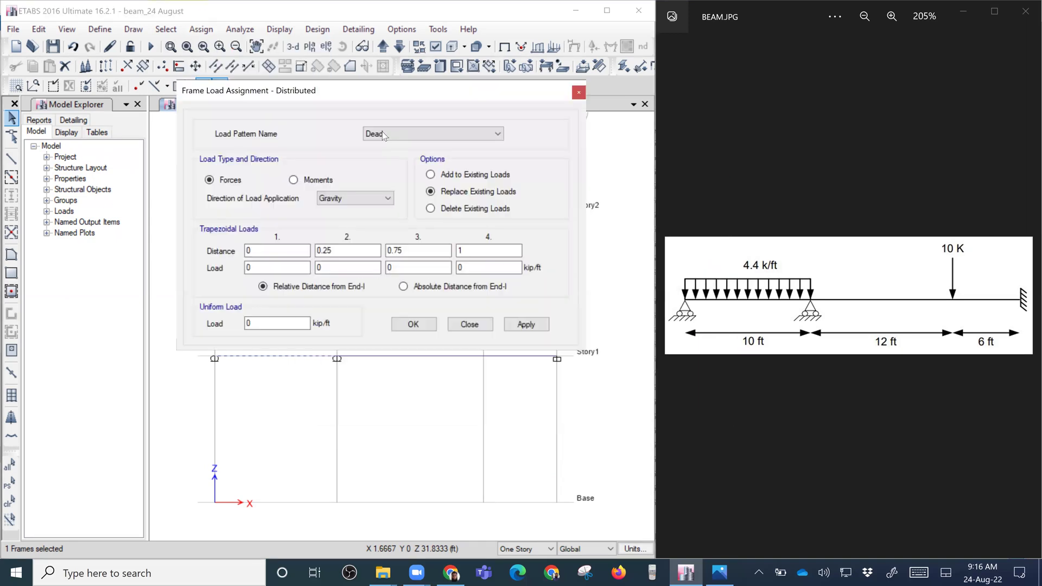
pyautogui.click(392, 132)
pyautogui.click(400, 154)
pyautogui.moveTo(439, 90); pyautogui.dragTo(438, 37)
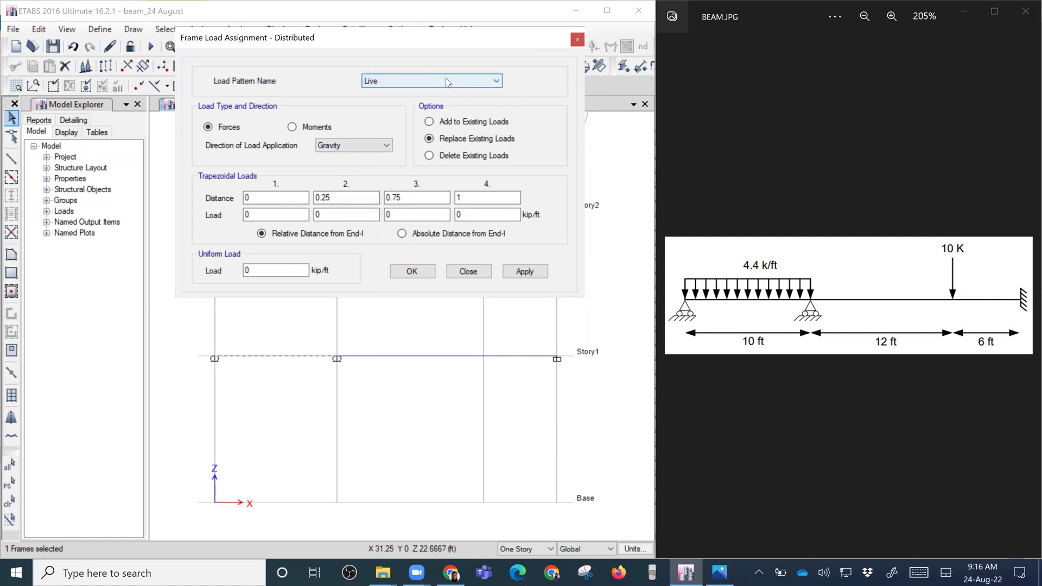
pyautogui.click(247, 270)
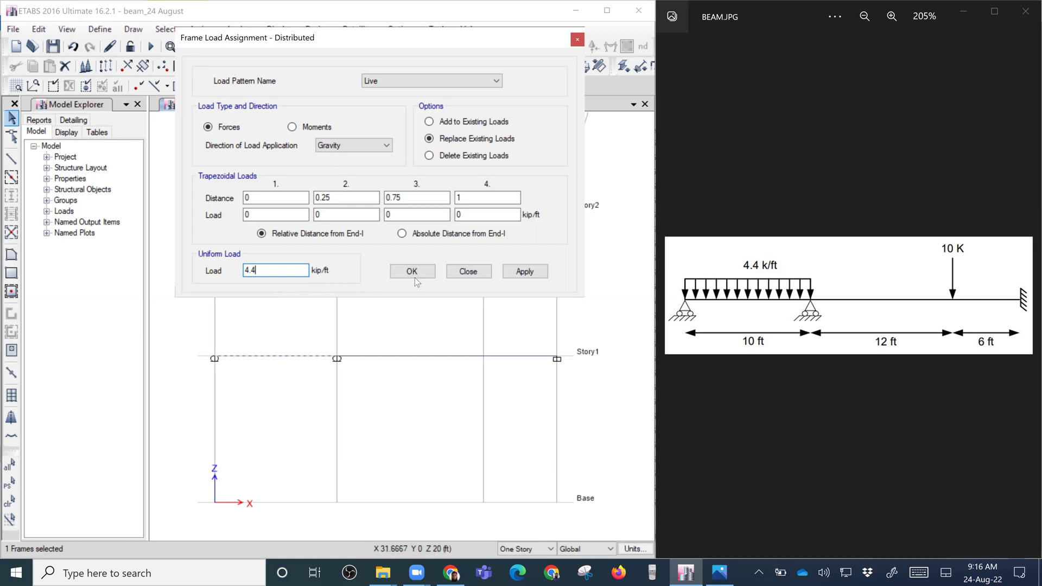
pyautogui.click(519, 273)
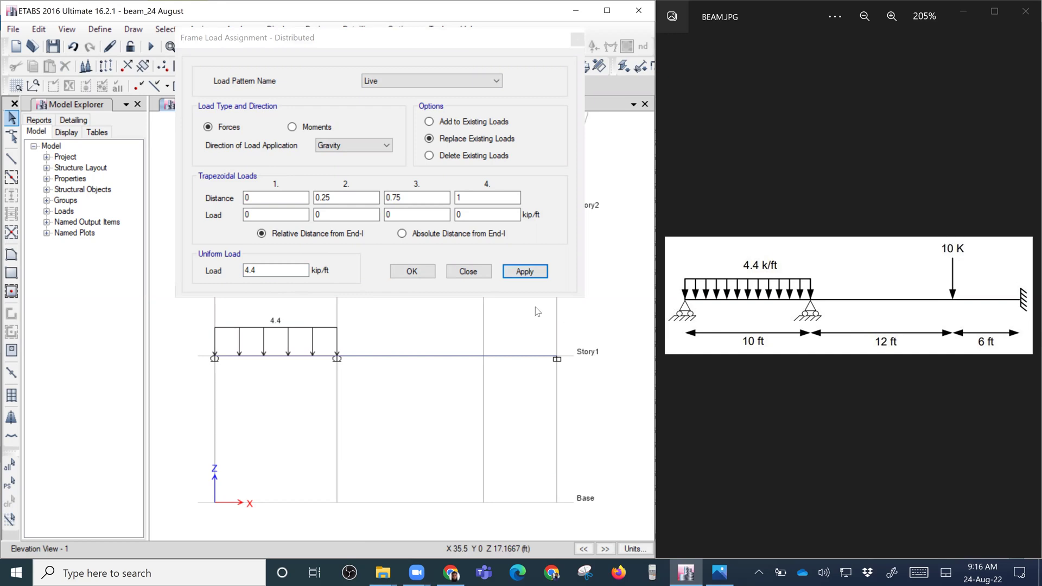
# Assign a Live joint load of -10 kip in Force Global Z to the Story1 joint at grid line C.
pyautogui.click(483, 356)
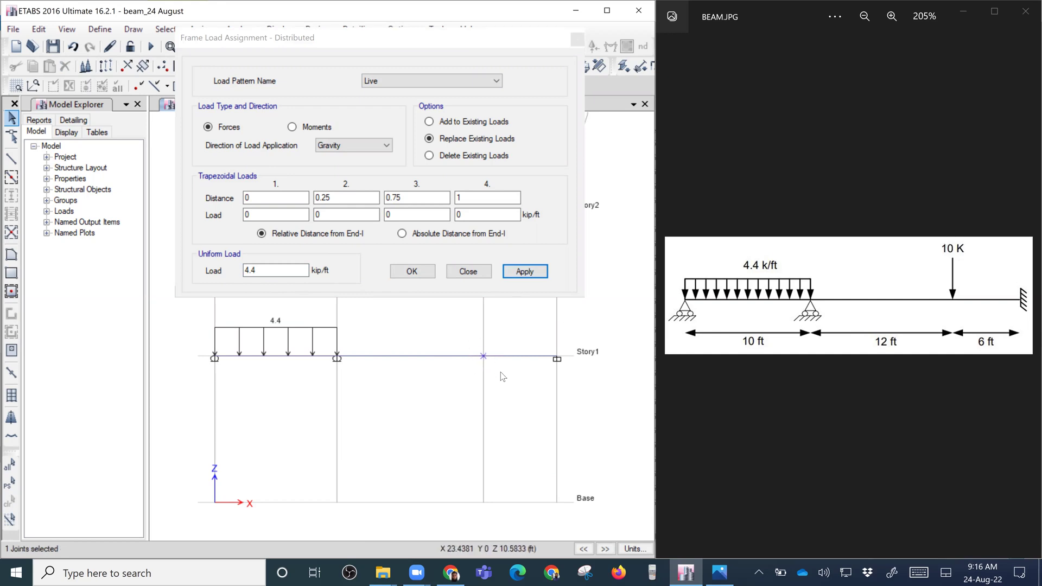
pyautogui.click(466, 272)
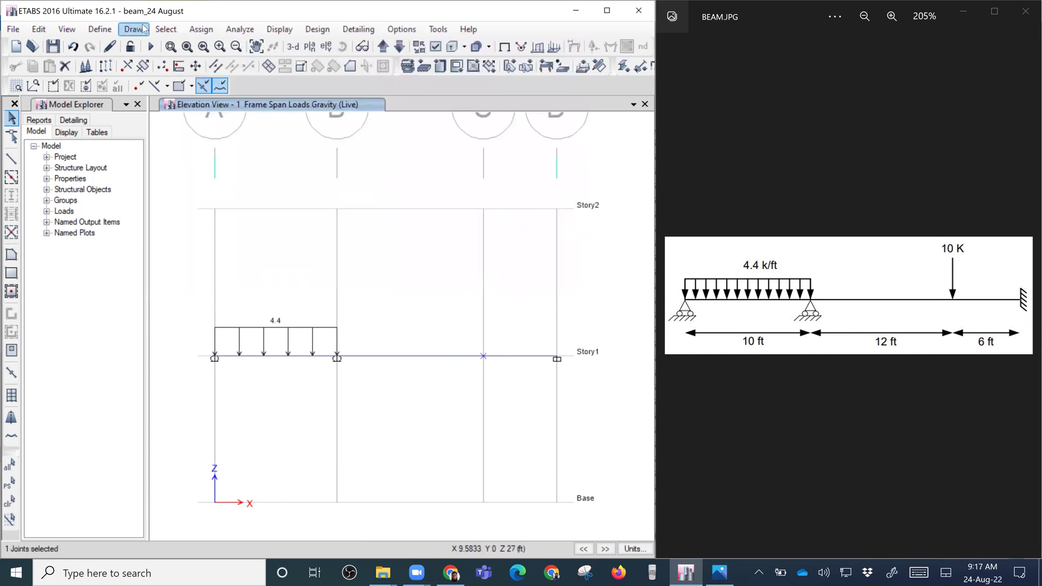
pyautogui.click(193, 32)
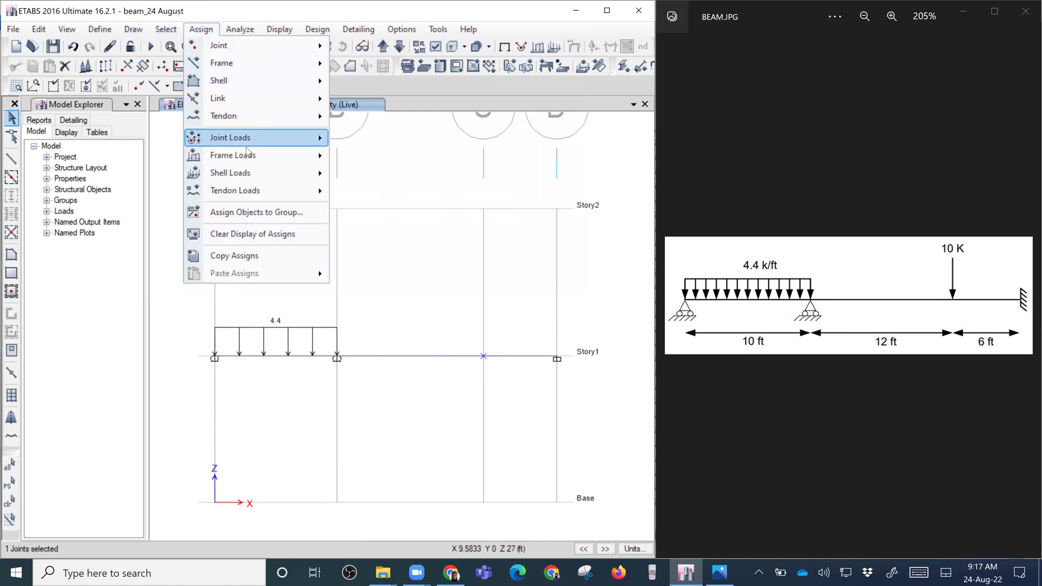
pyautogui.moveTo(261, 135)
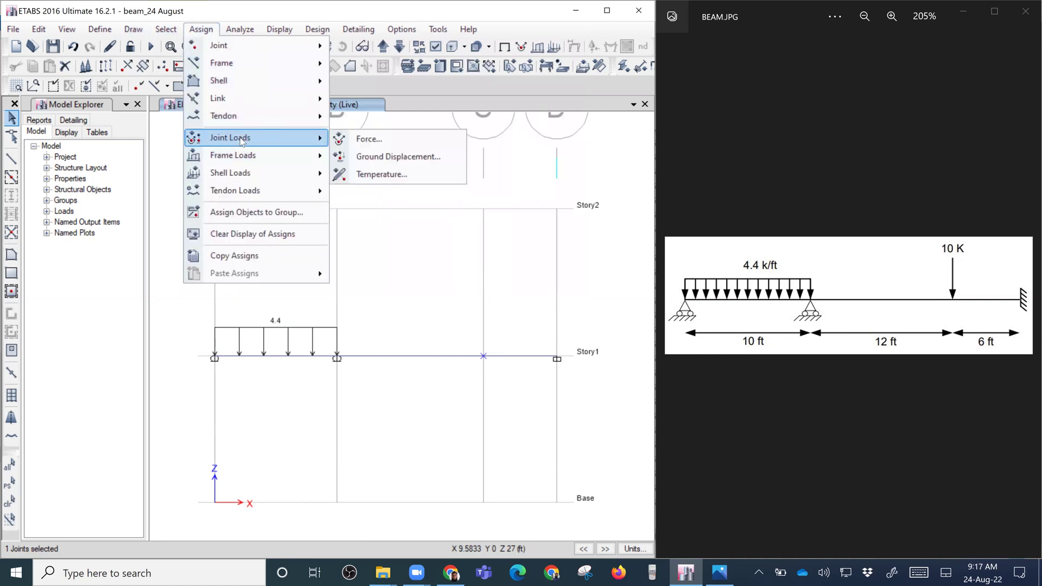
pyautogui.click(371, 142)
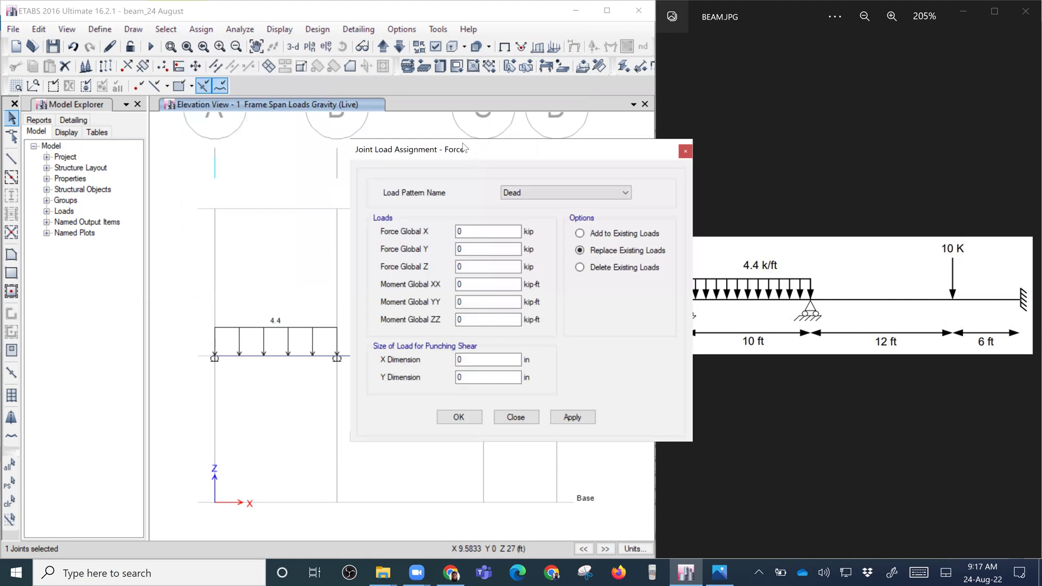
pyautogui.moveTo(464, 147); pyautogui.dragTo(198, 10)
pyautogui.click(275, 55)
pyautogui.click(268, 74)
pyautogui.doubleClick(237, 92)
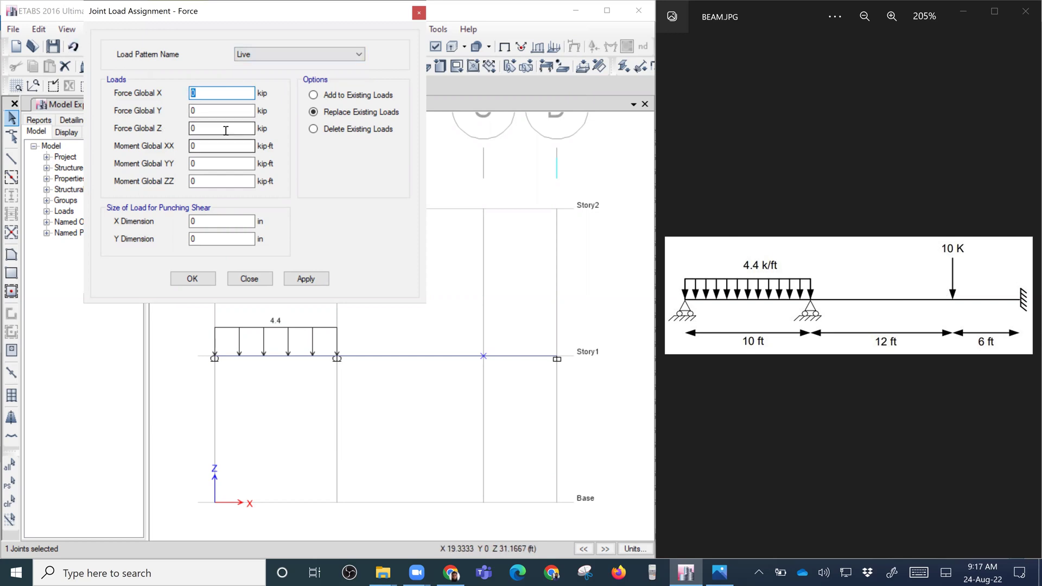
pyautogui.doubleClick(189, 128)
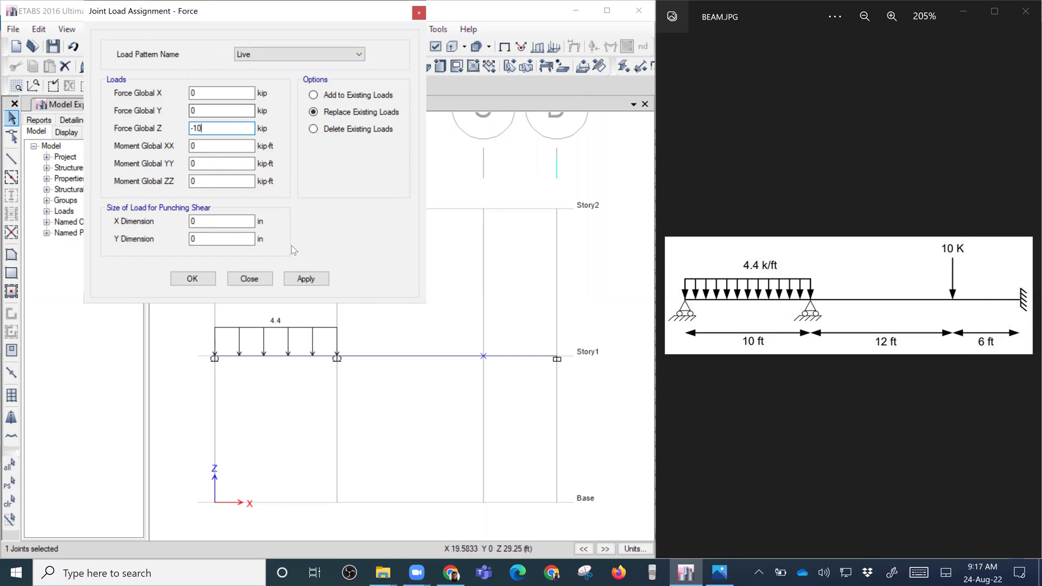
pyautogui.click(306, 279)
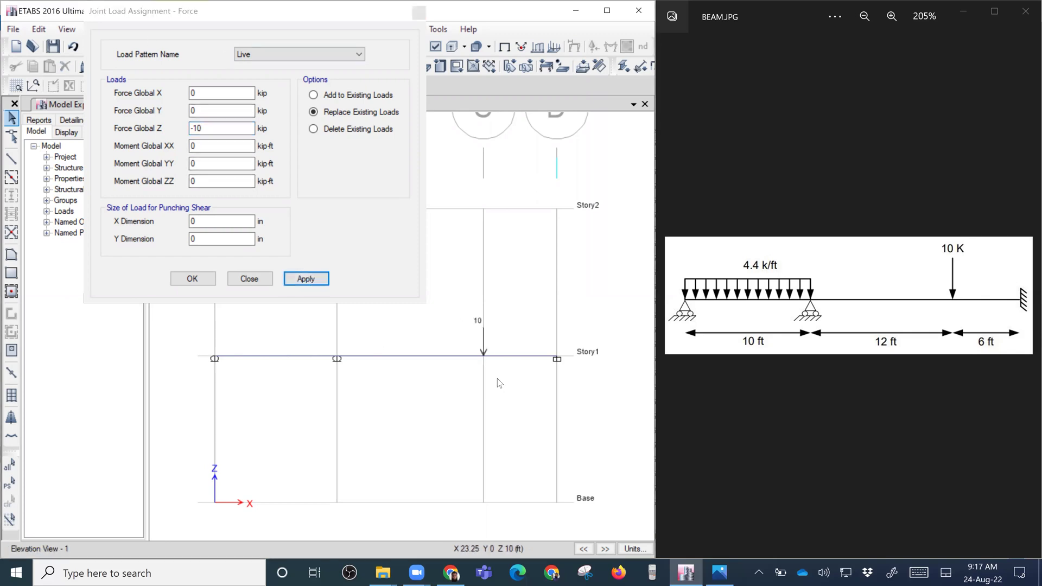
pyautogui.click(193, 279)
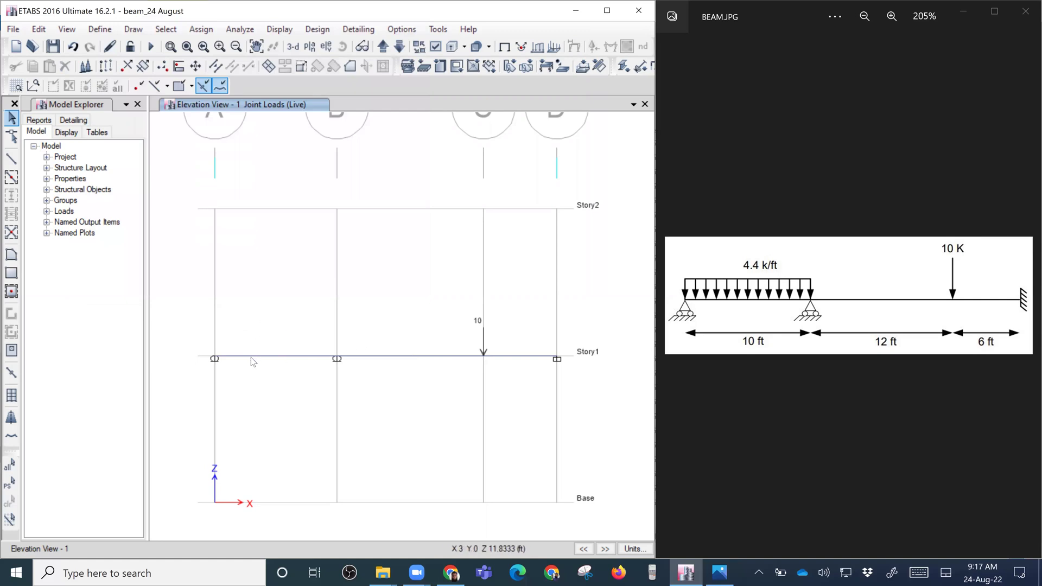
# Examine the geometry, assignments, loads and design procedure of the Story1 beam between grid lines A and B.
pyautogui.rightClick(281, 357)
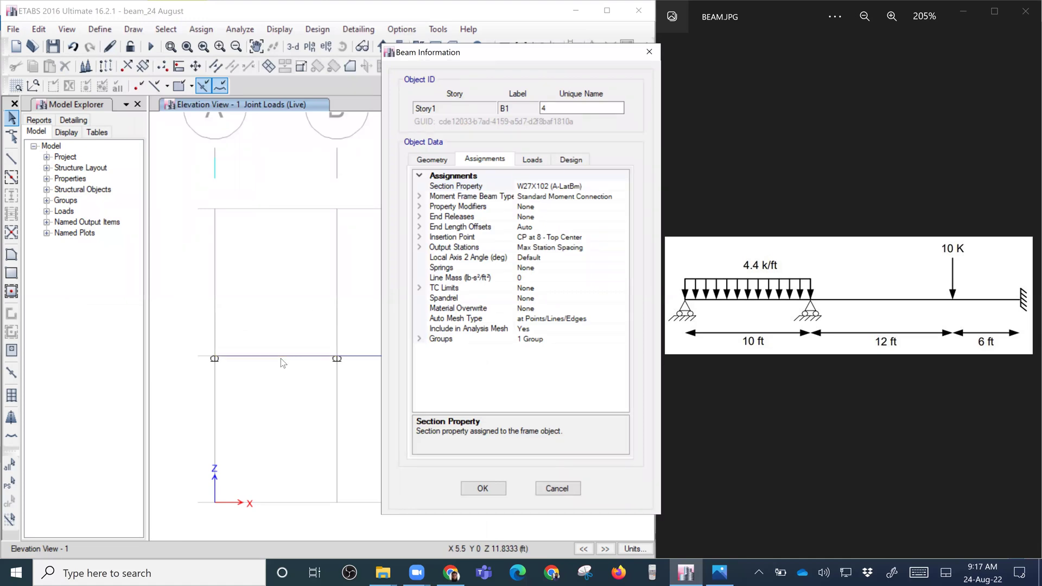
pyautogui.click(439, 159)
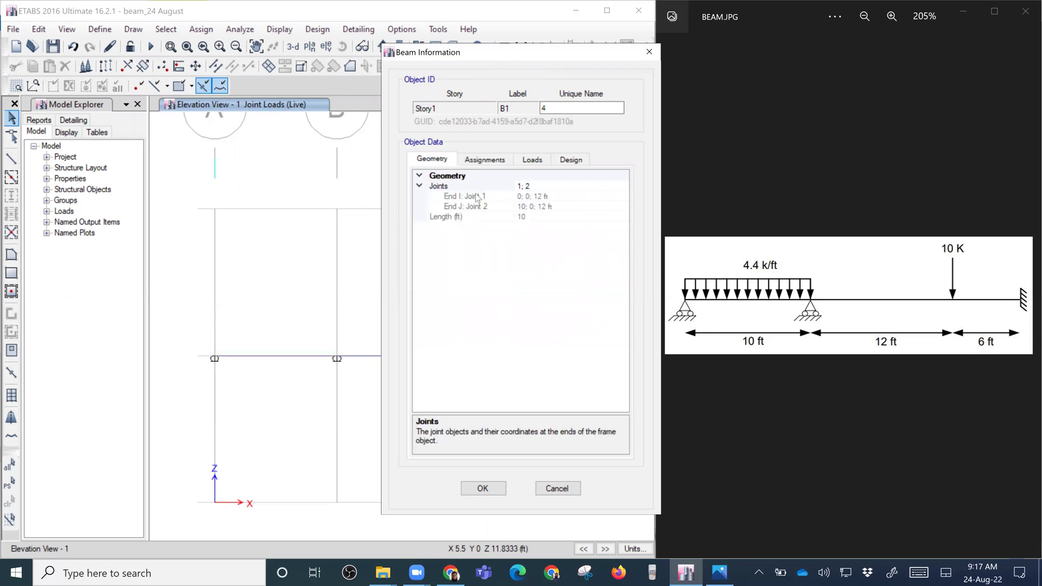
pyautogui.click(522, 217)
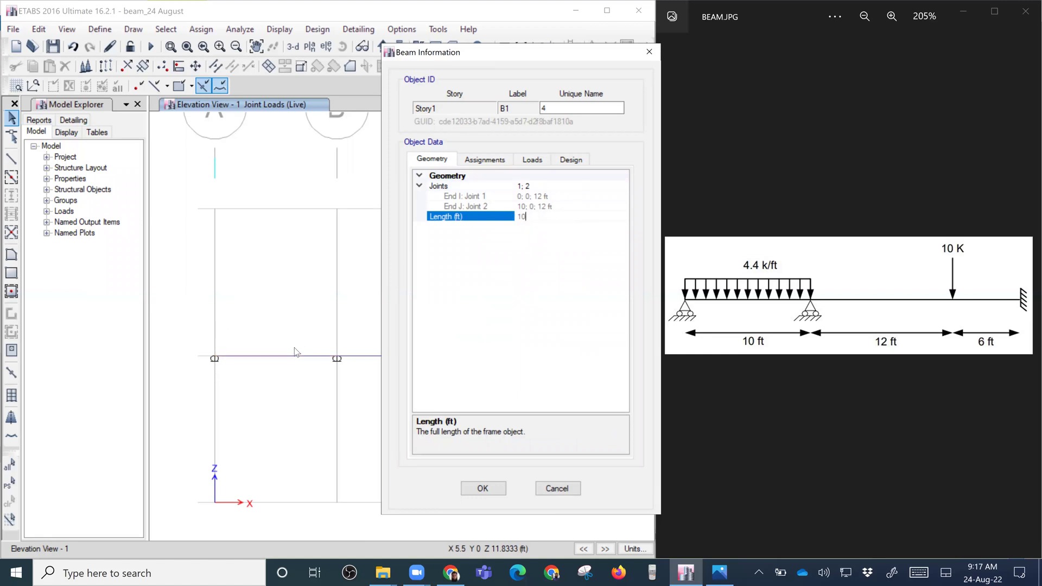
pyautogui.click(485, 160)
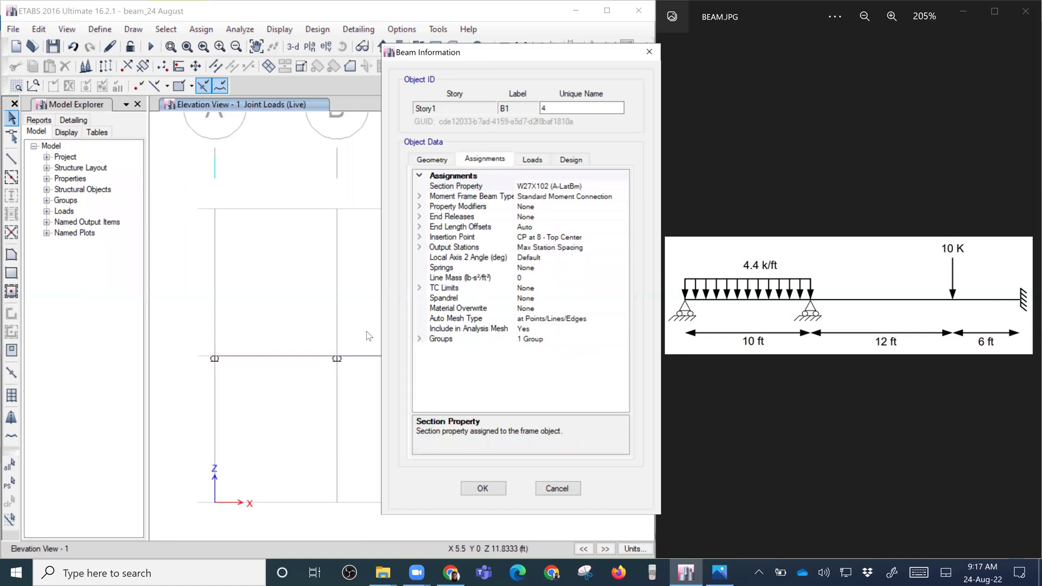
pyautogui.click(541, 187)
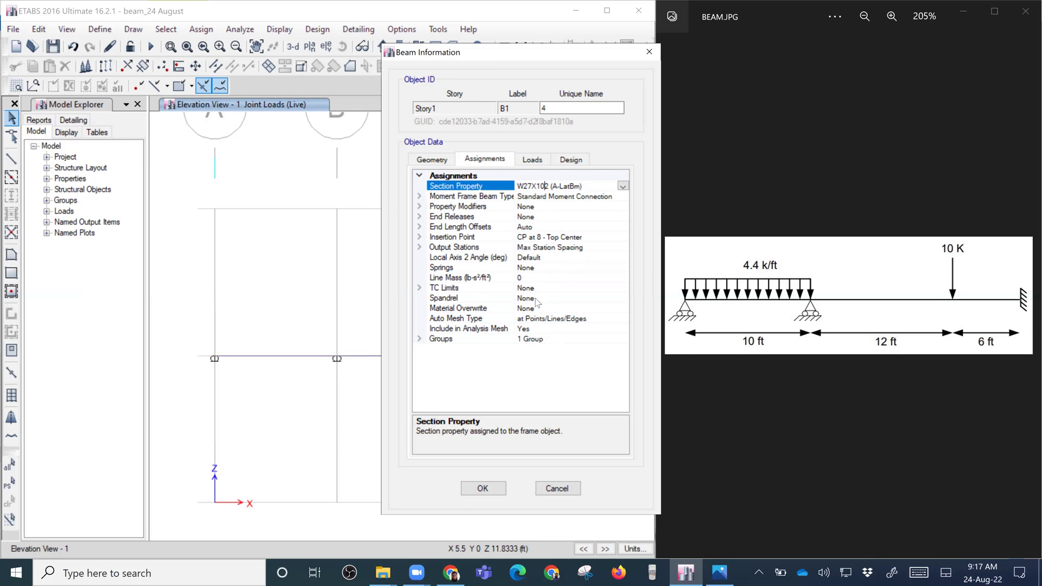
pyautogui.click(535, 163)
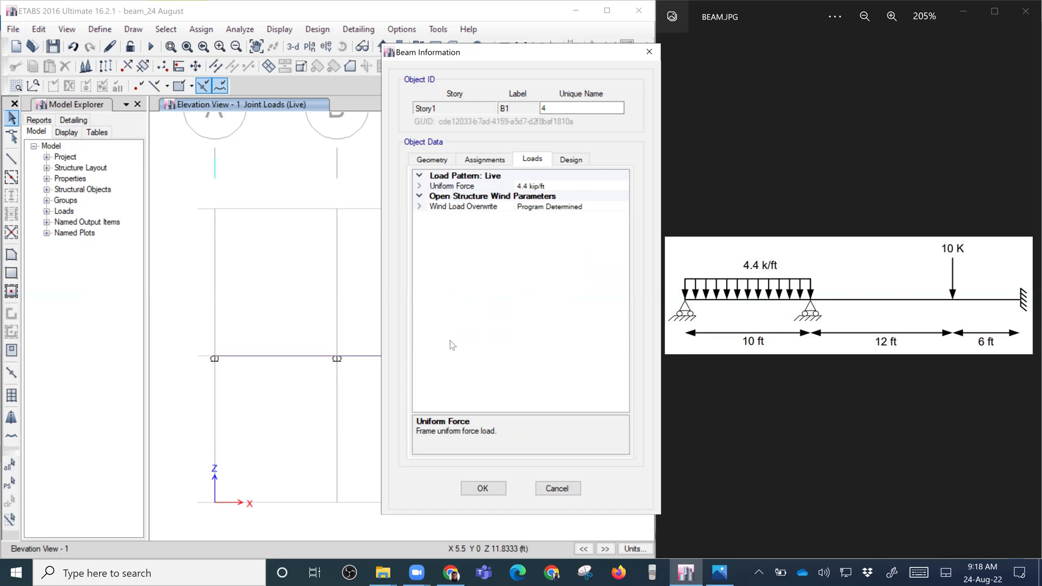
pyautogui.click(571, 163)
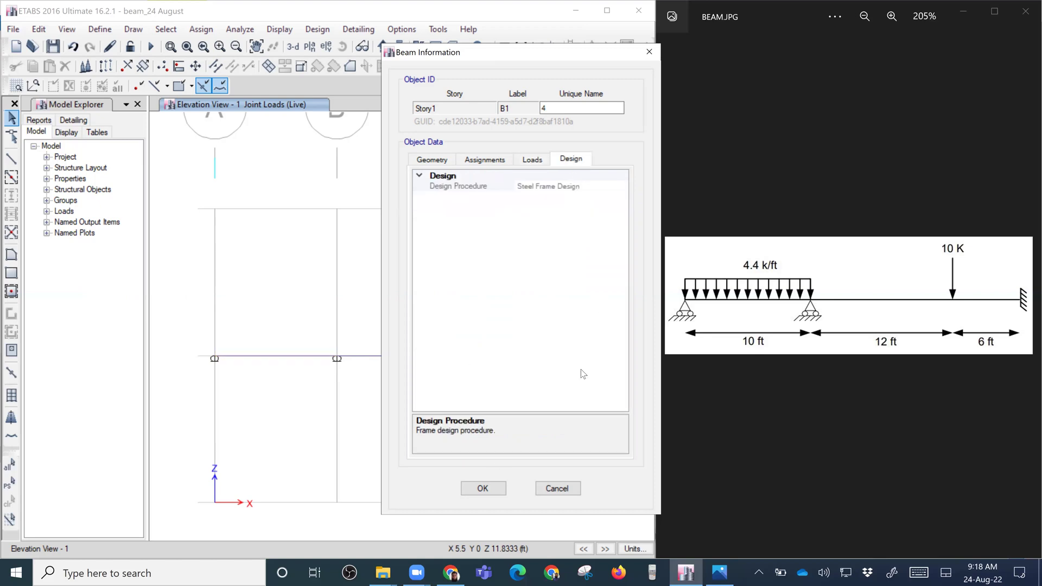
pyautogui.click(489, 488)
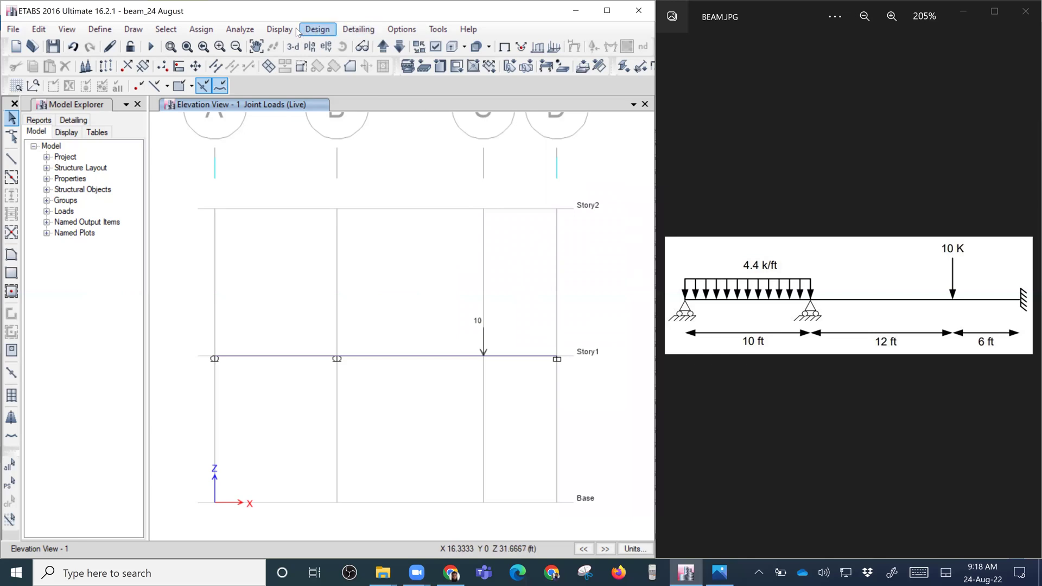
# Display the frame span loads of the Live load pattern, with joint loads and loading values included.
pyautogui.click(282, 29)
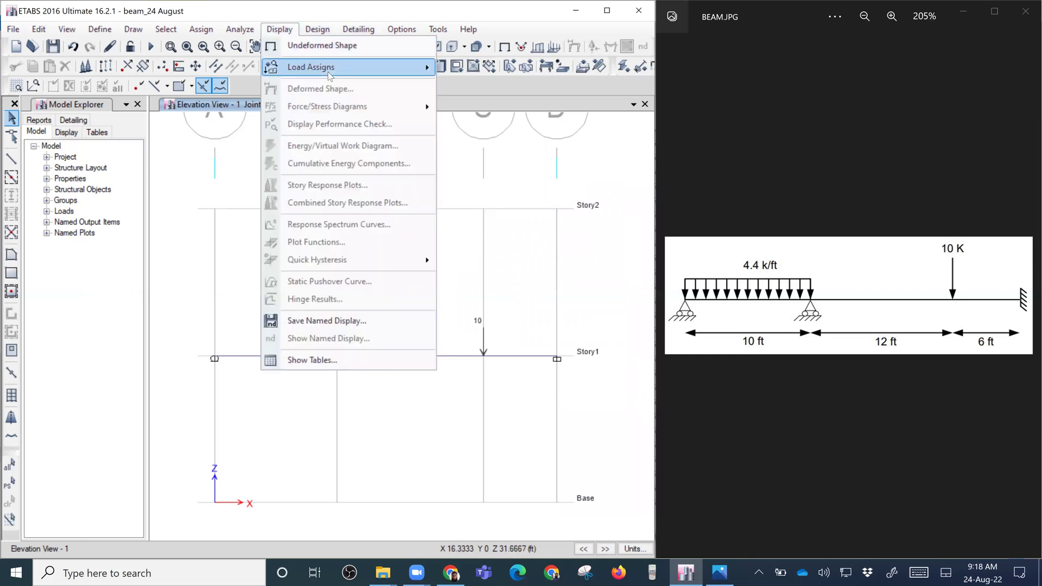
pyautogui.moveTo(331, 68)
pyautogui.click(475, 89)
pyautogui.click(577, 214)
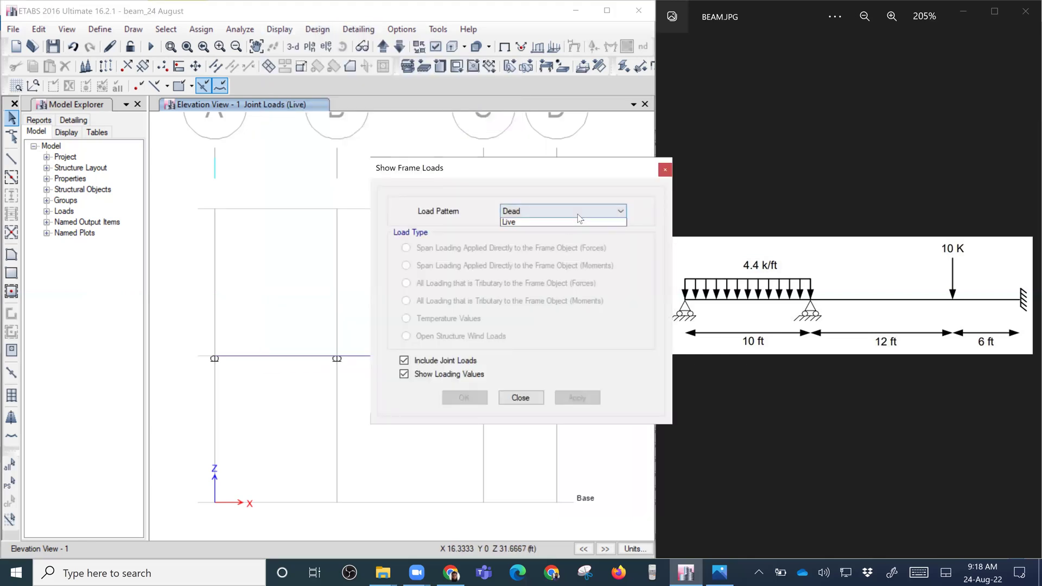
pyautogui.click(537, 231)
pyautogui.click(575, 398)
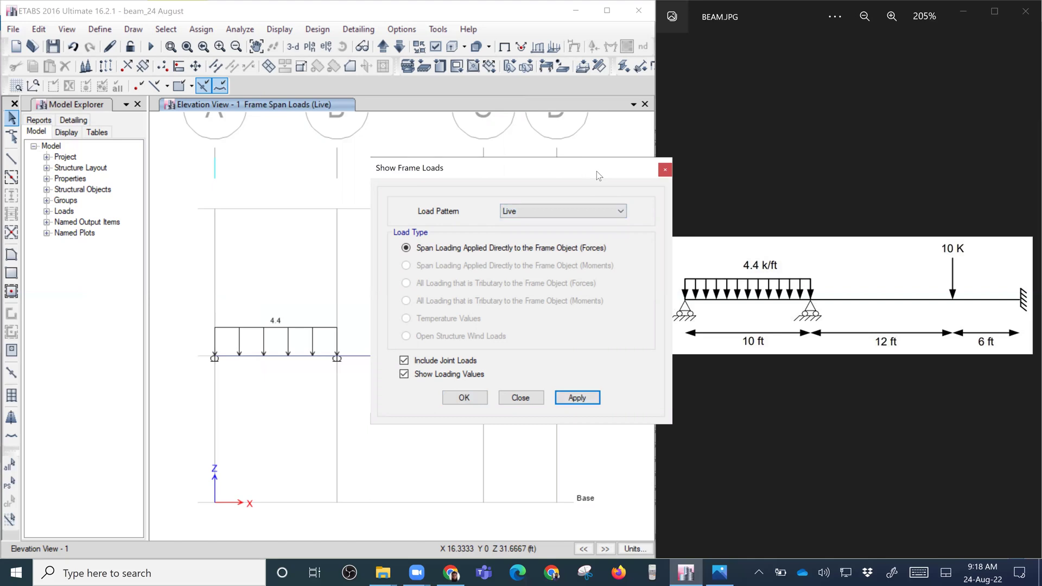
pyautogui.moveTo(598, 171); pyautogui.dragTo(793, 152)
pyautogui.click(716, 376)
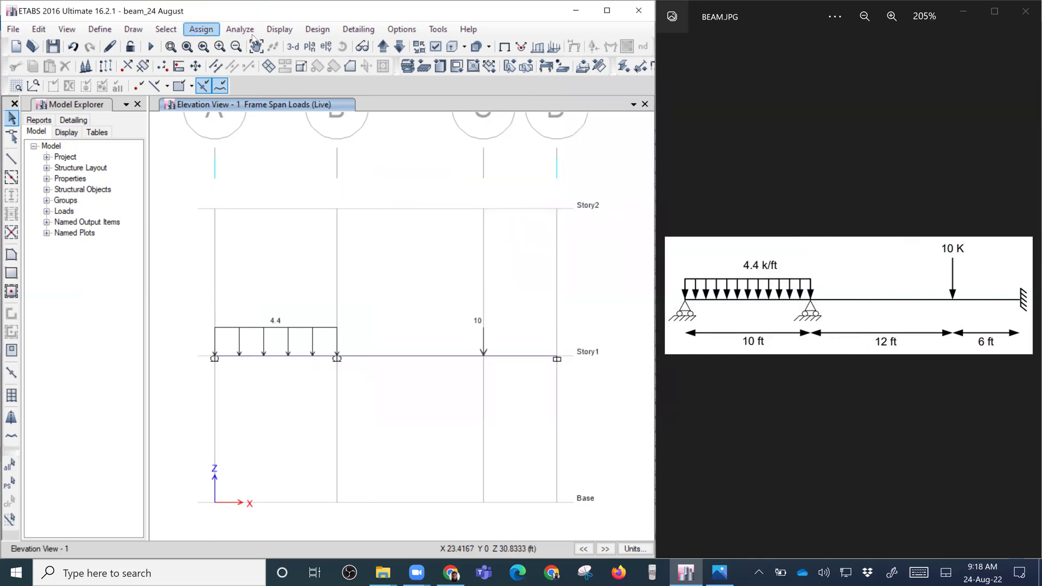
# Reopen the frame load display settings and show the Live pattern's directly applied span forces again.
pyautogui.click(279, 29)
pyautogui.moveTo(328, 73)
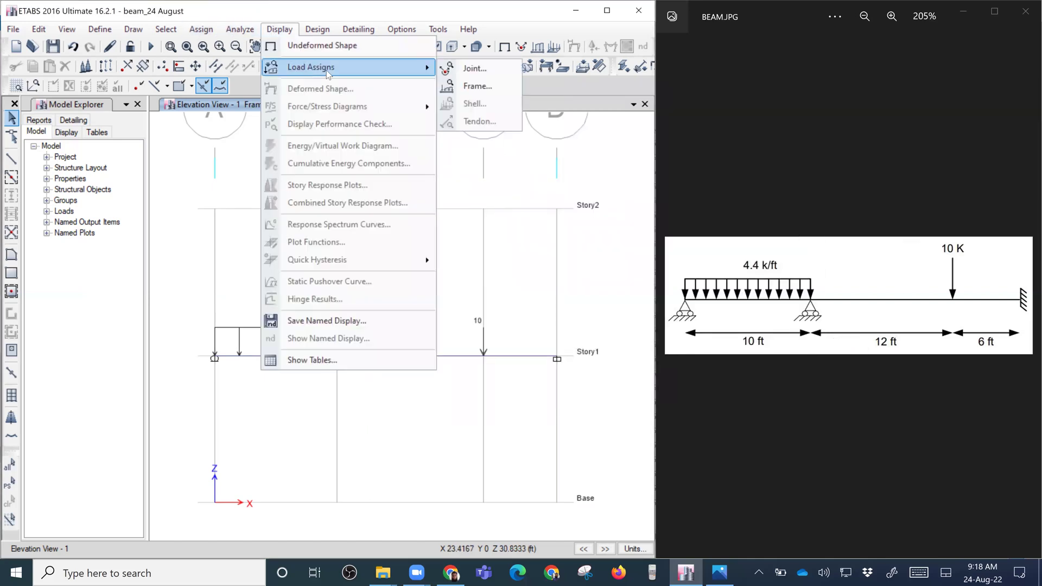
pyautogui.click(475, 87)
pyautogui.click(747, 133)
pyautogui.click(716, 150)
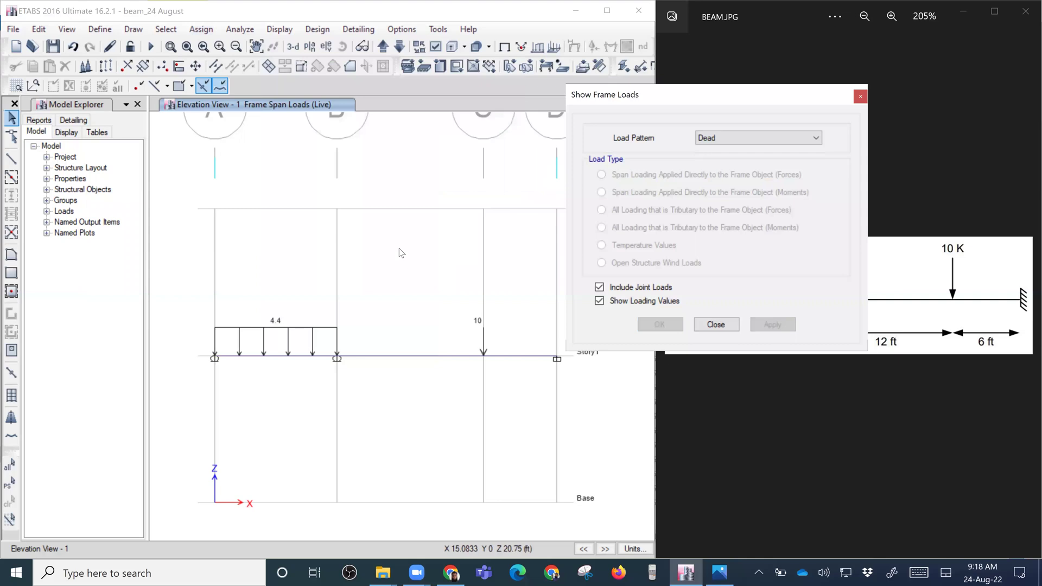
pyautogui.click(744, 137)
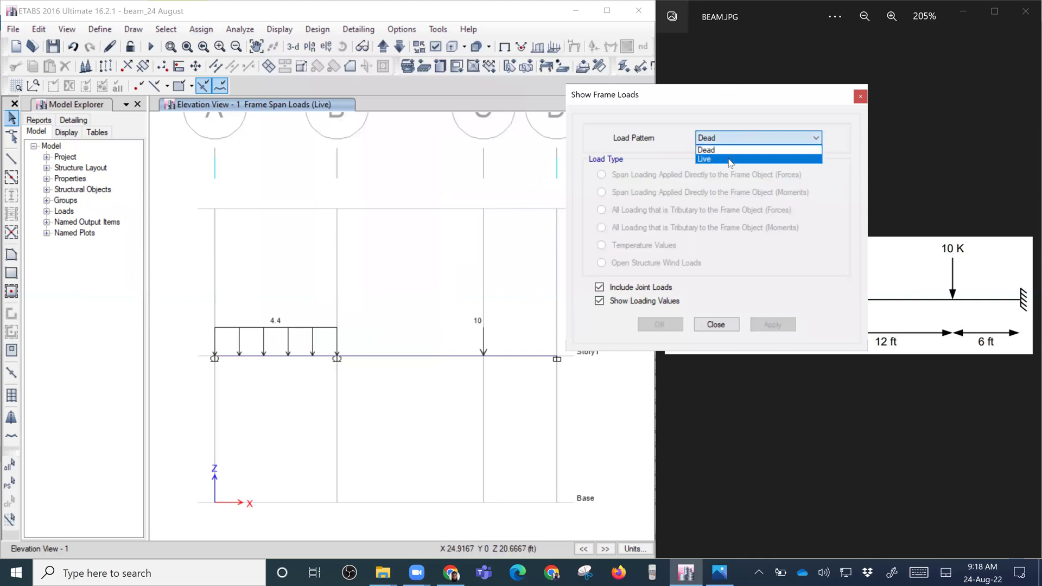
pyautogui.click(727, 157)
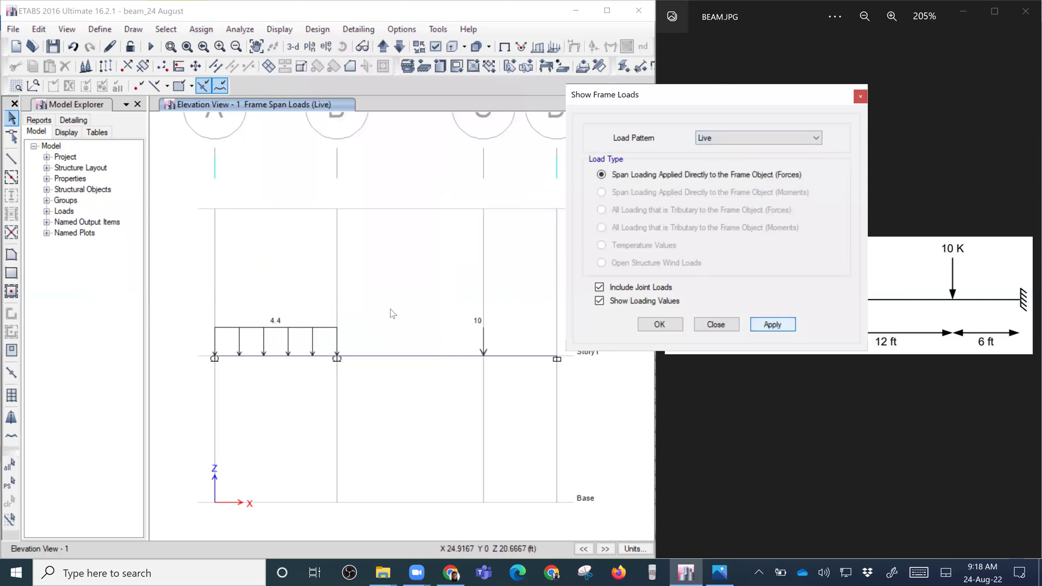
pyautogui.click(658, 327)
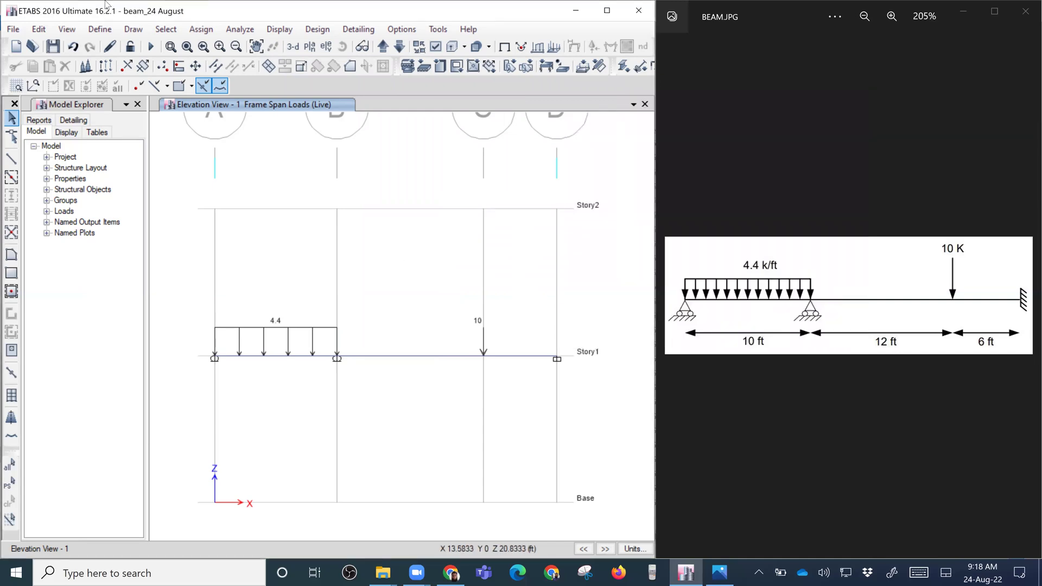
# Run the analysis, unlock the model and delete the analysis results.
pyautogui.click(144, 65)
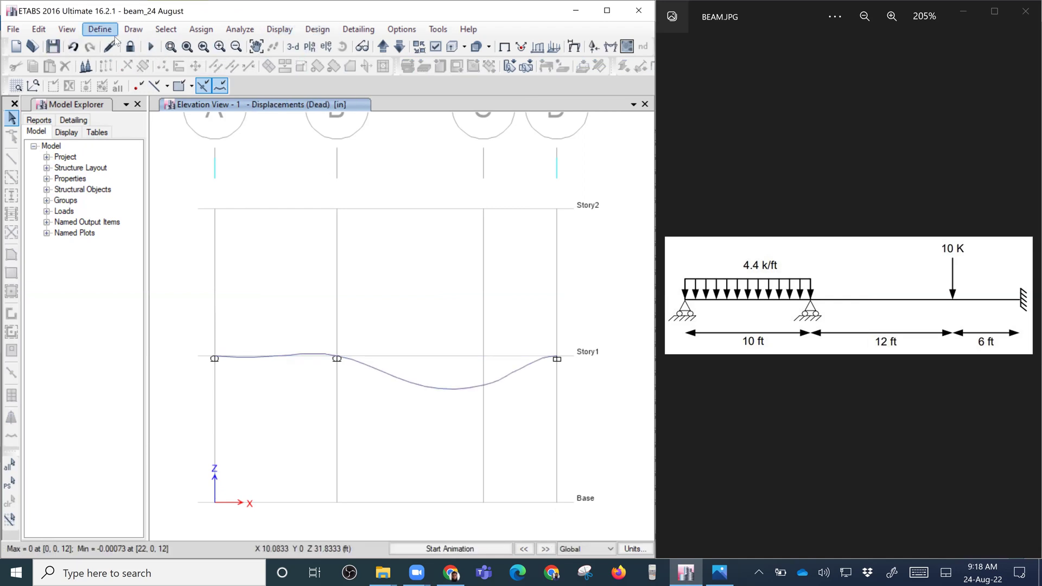
pyautogui.click(131, 47)
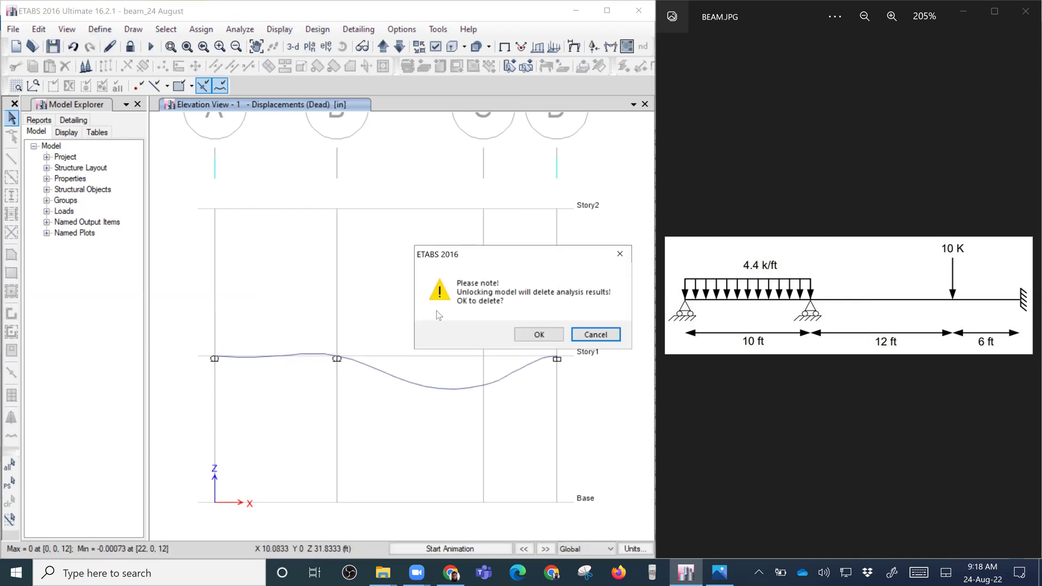
pyautogui.click(545, 333)
# Check the model with all check and fix options selected, and run the analysis.
pyautogui.click(280, 30)
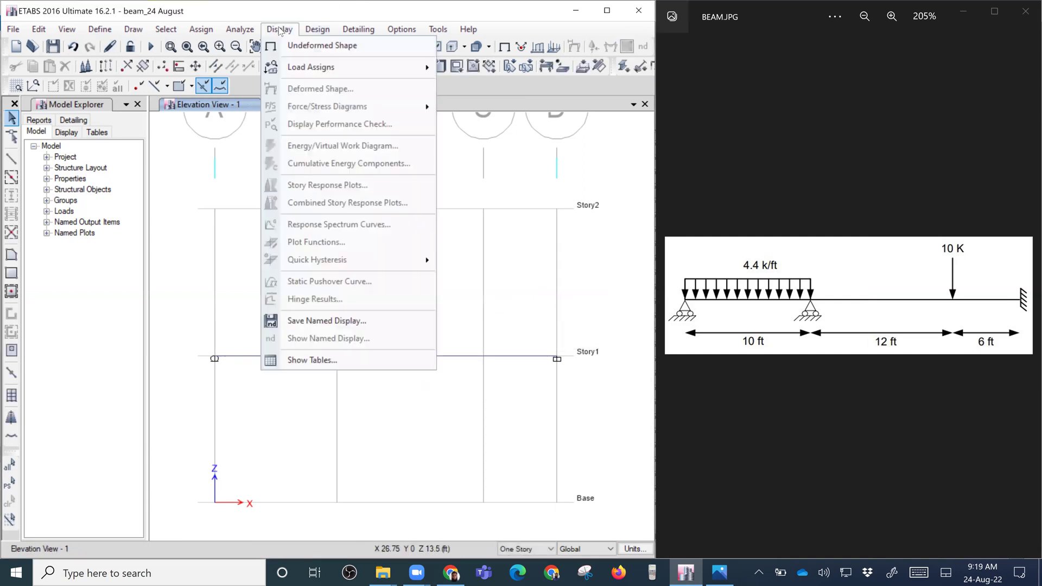
pyautogui.moveTo(240, 30)
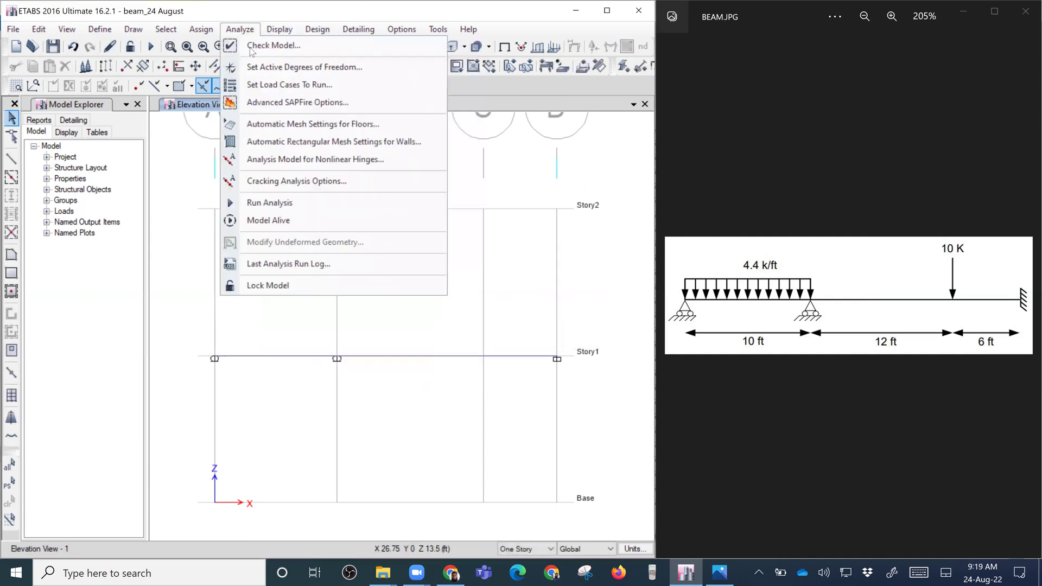
pyautogui.click(262, 47)
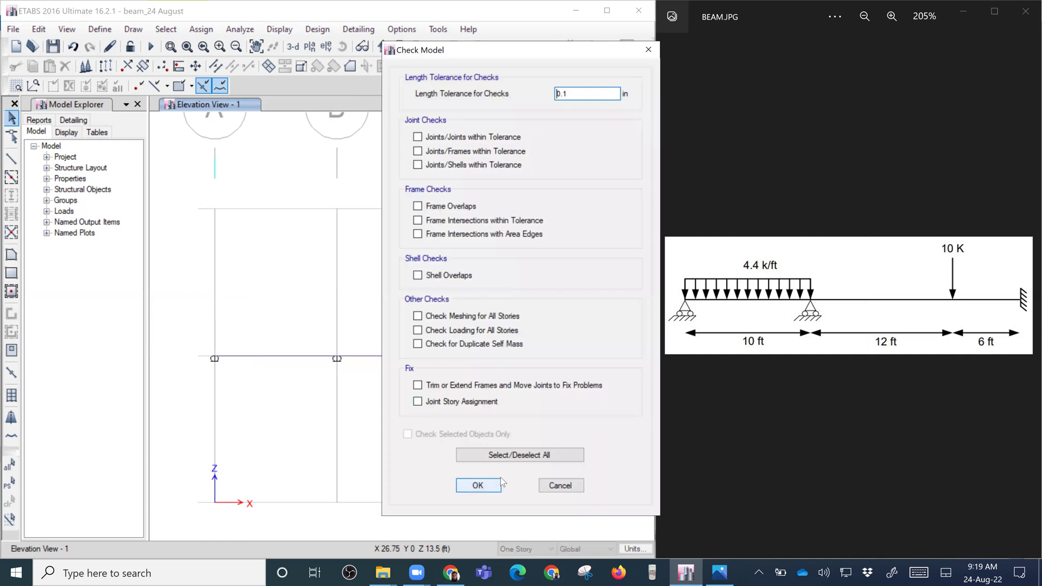
pyautogui.click(506, 459)
pyautogui.click(477, 485)
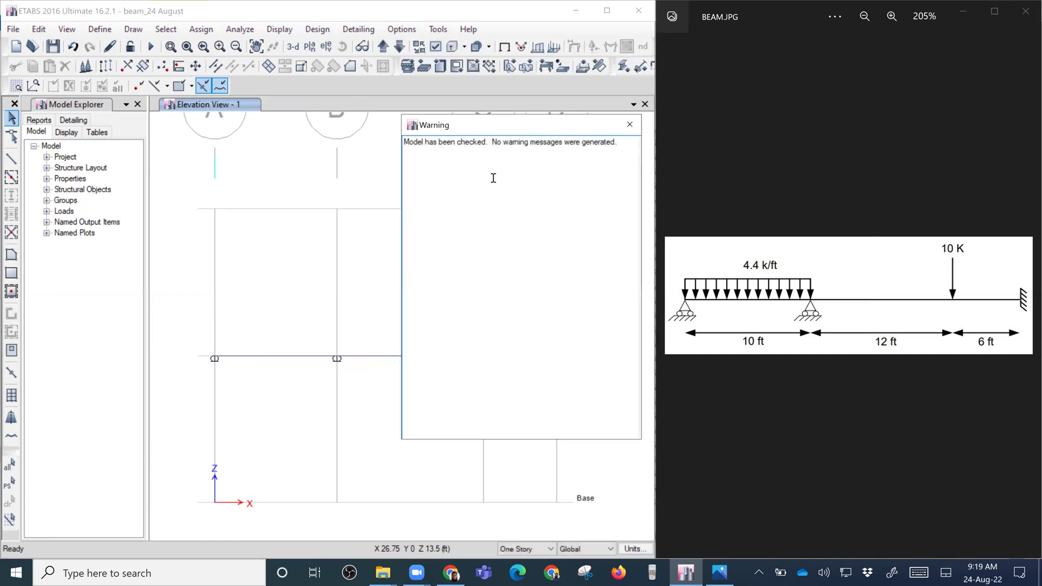
pyautogui.moveTo(554, 133); pyautogui.dragTo(442, 134)
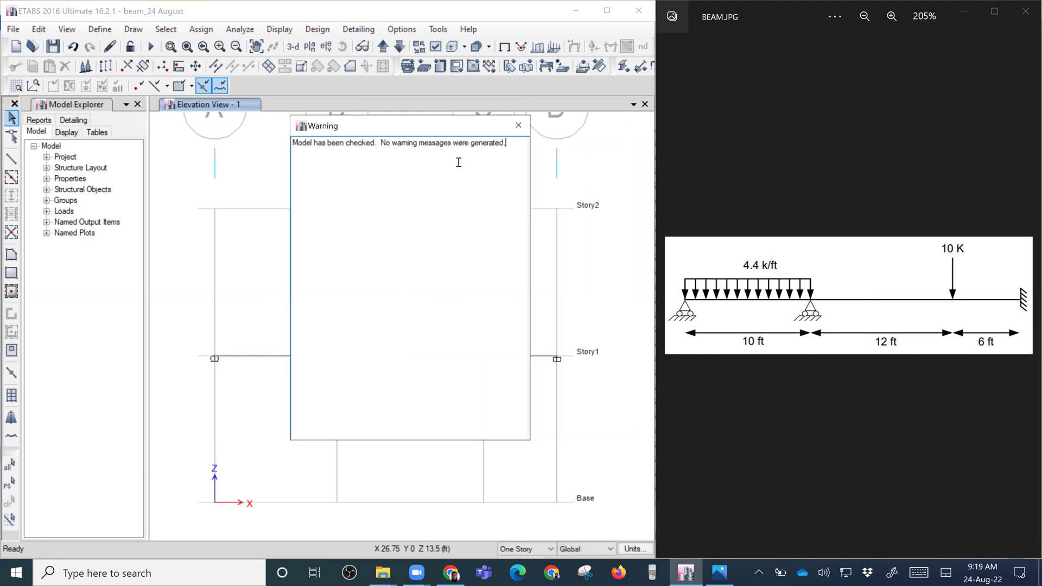
pyautogui.click(518, 126)
pyautogui.click(239, 28)
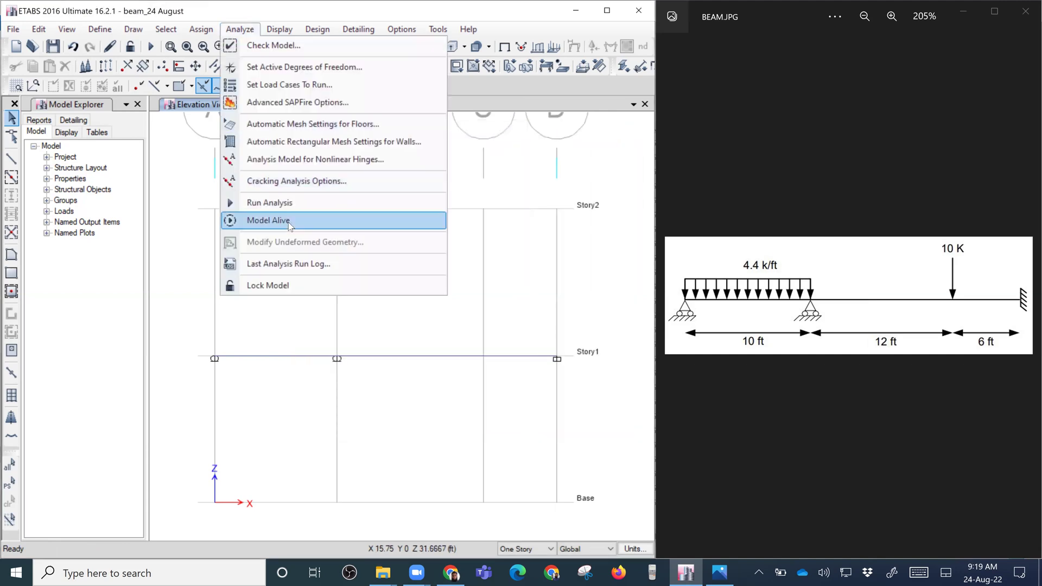
pyautogui.click(294, 209)
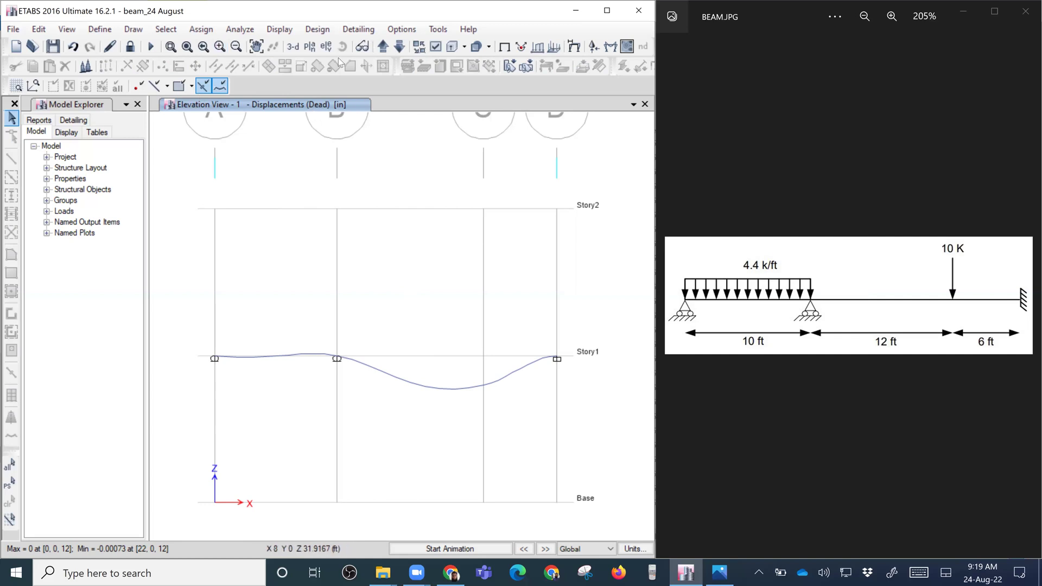
# Display the Fz support reactions of the Live load case as arrows and move the settings dialog clear of the beam.
pyautogui.click(289, 29)
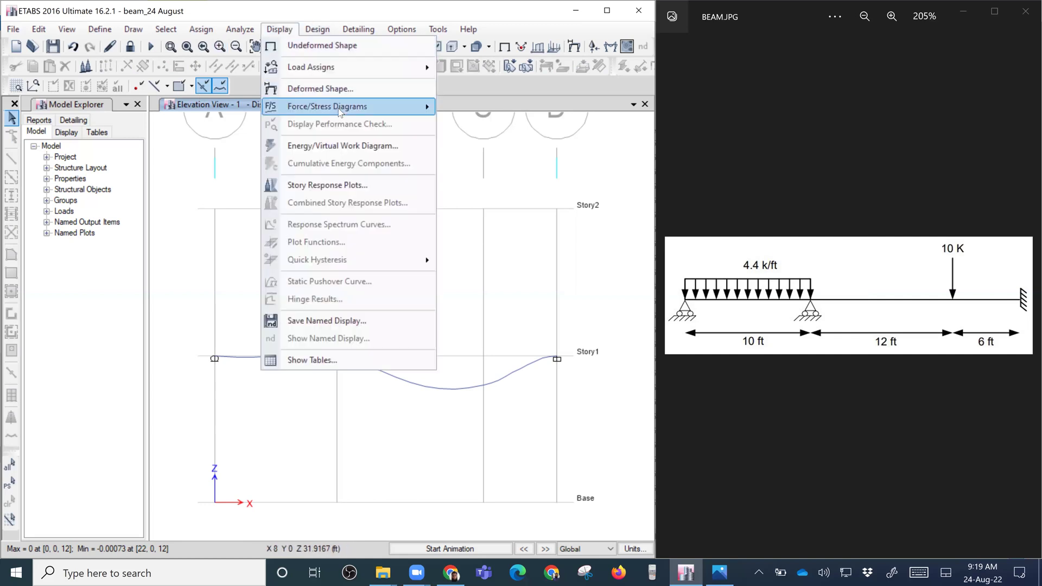
pyautogui.moveTo(340, 111)
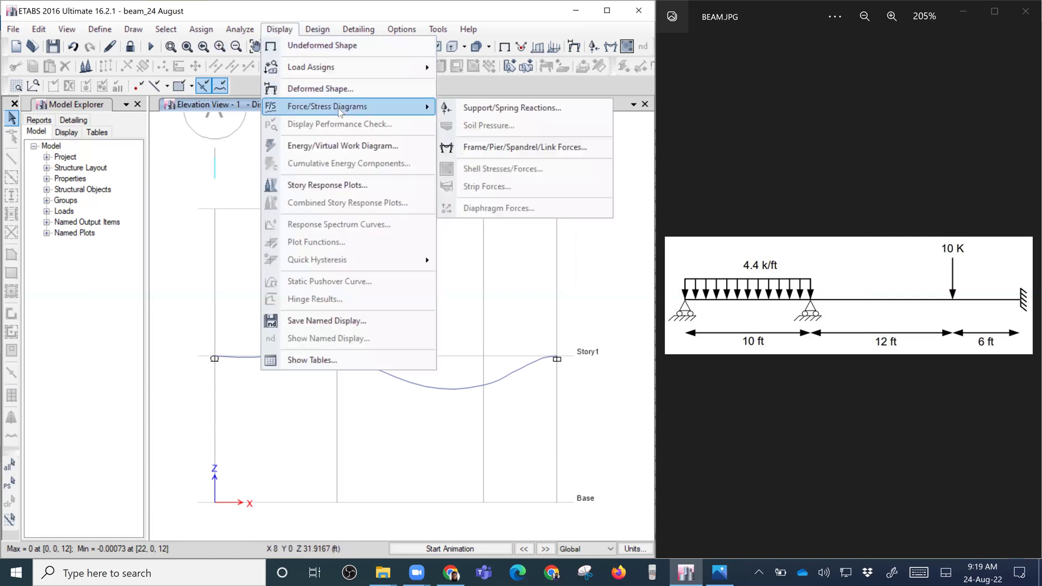
pyautogui.click(482, 111)
pyautogui.moveTo(521, 170); pyautogui.dragTo(539, 142)
pyautogui.click(513, 203)
pyautogui.click(488, 221)
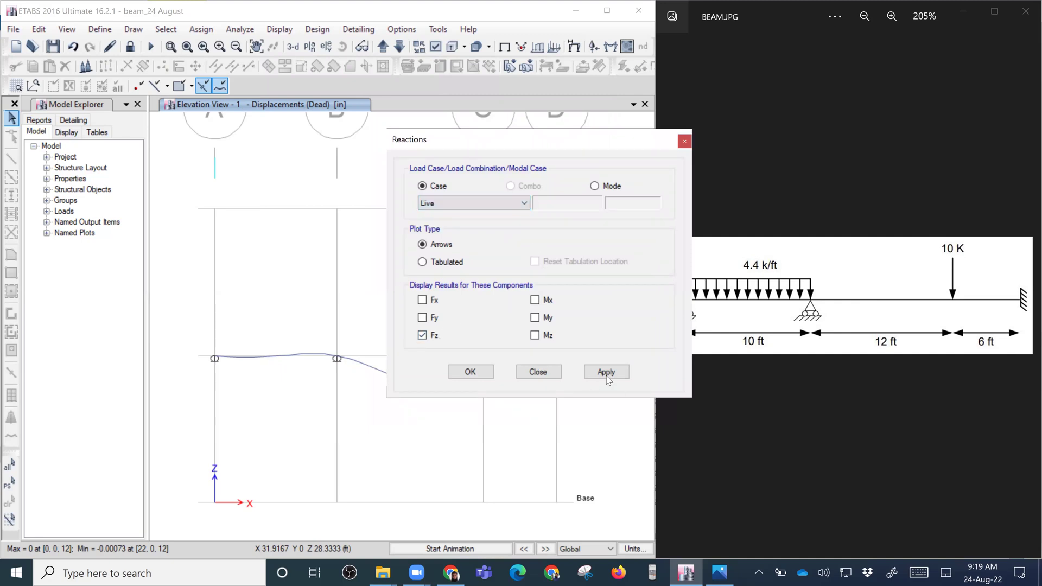
pyautogui.click(623, 374)
pyautogui.moveTo(583, 139); pyautogui.dragTo(545, 11)
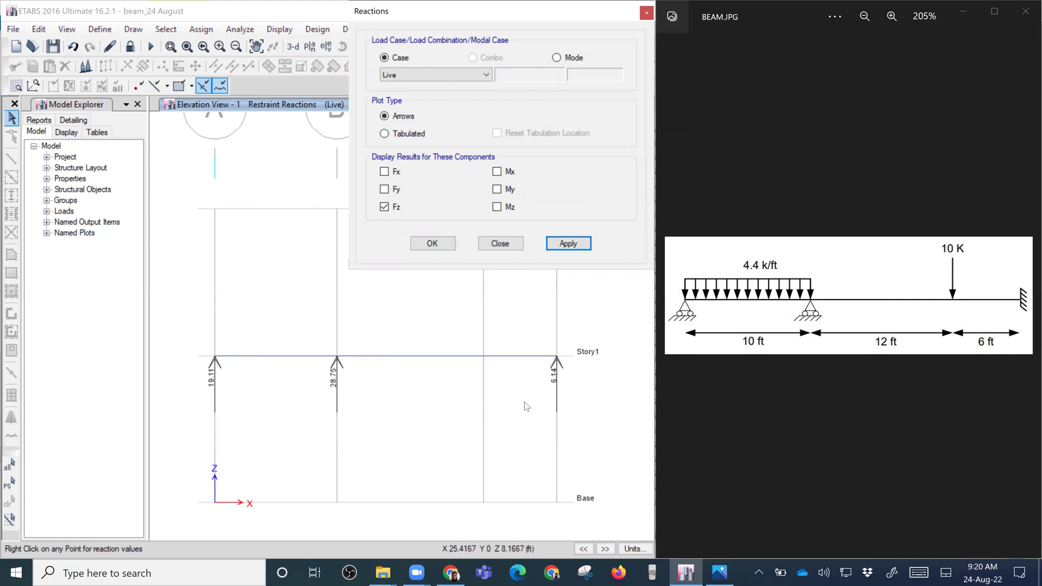
# Compare the tabulated and arrow plots of the Fz reactions, leave them tabulated, and move the dialog off the elevation view.
pyautogui.click(425, 133)
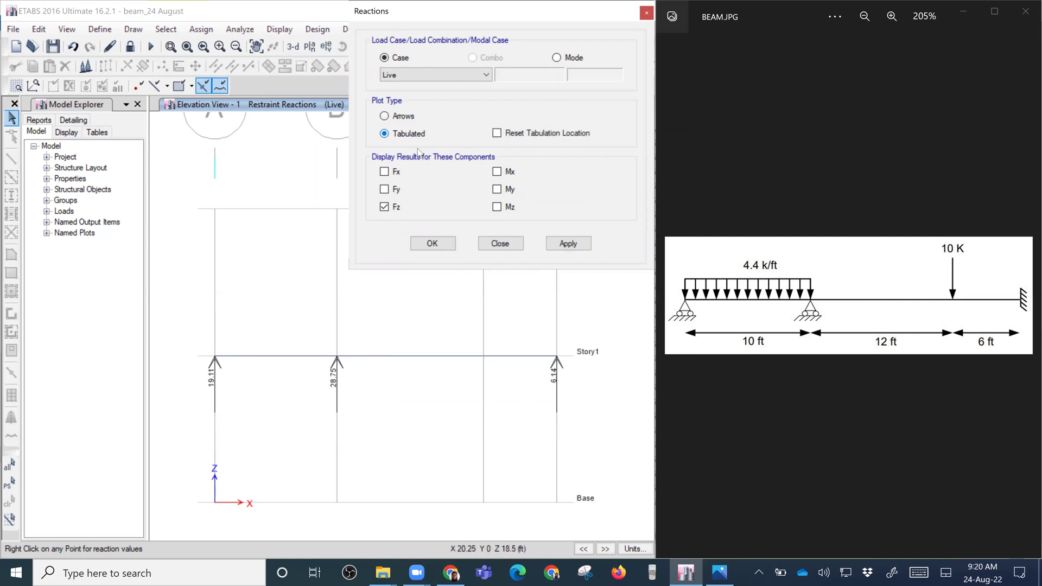
pyautogui.click(559, 245)
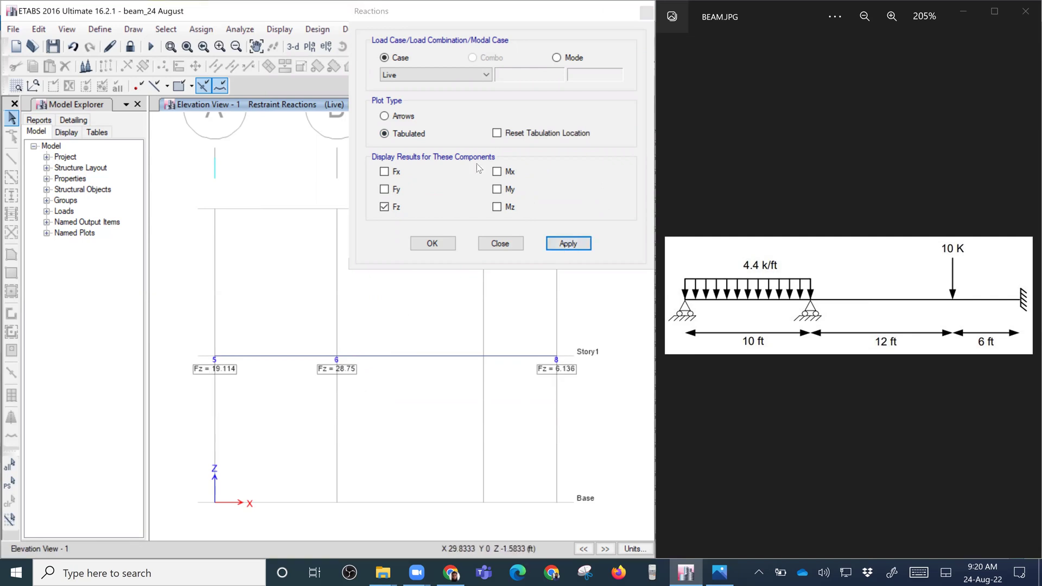
pyautogui.click(401, 116)
pyautogui.click(566, 245)
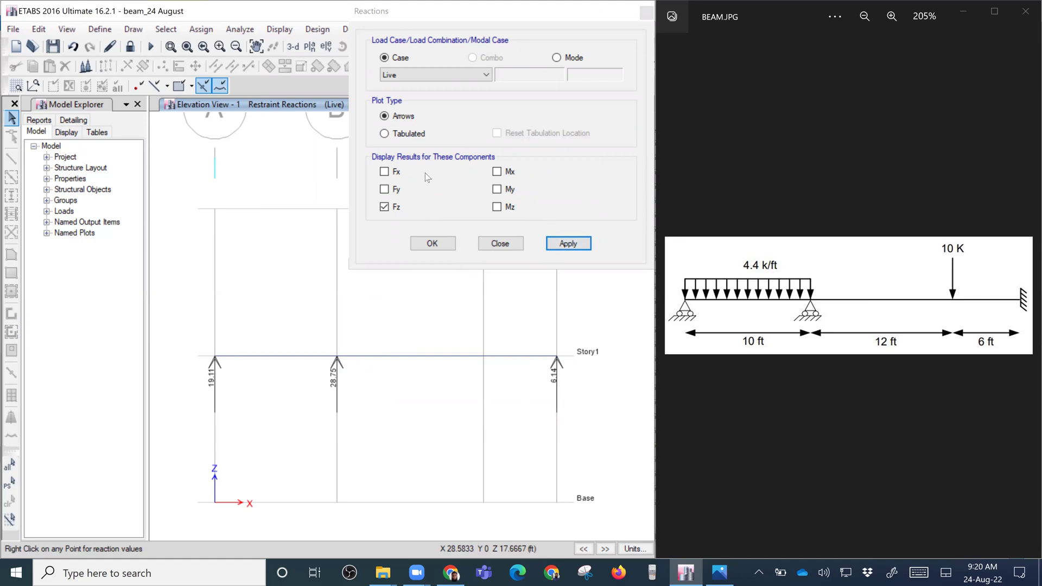
pyautogui.click(414, 138)
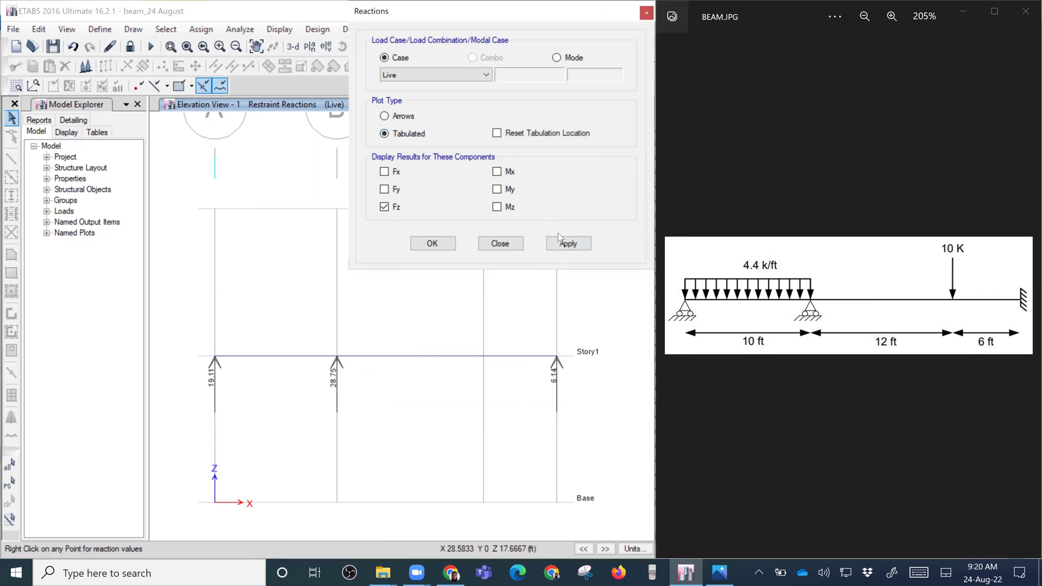
pyautogui.click(568, 243)
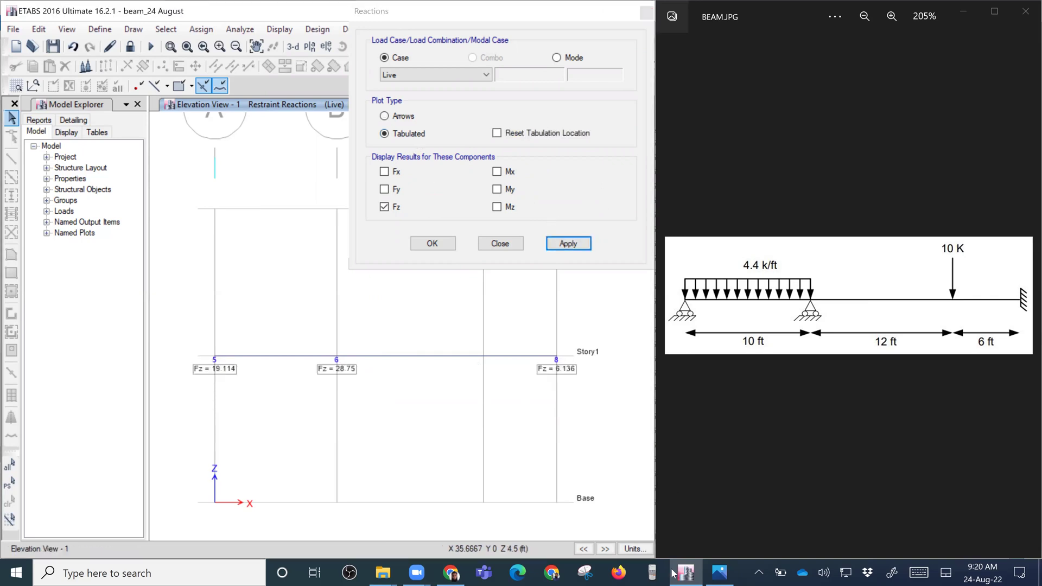
pyautogui.rightClick(298, 269)
pyautogui.click(429, 234)
pyautogui.moveTo(524, 15); pyautogui.dragTo(720, 15)
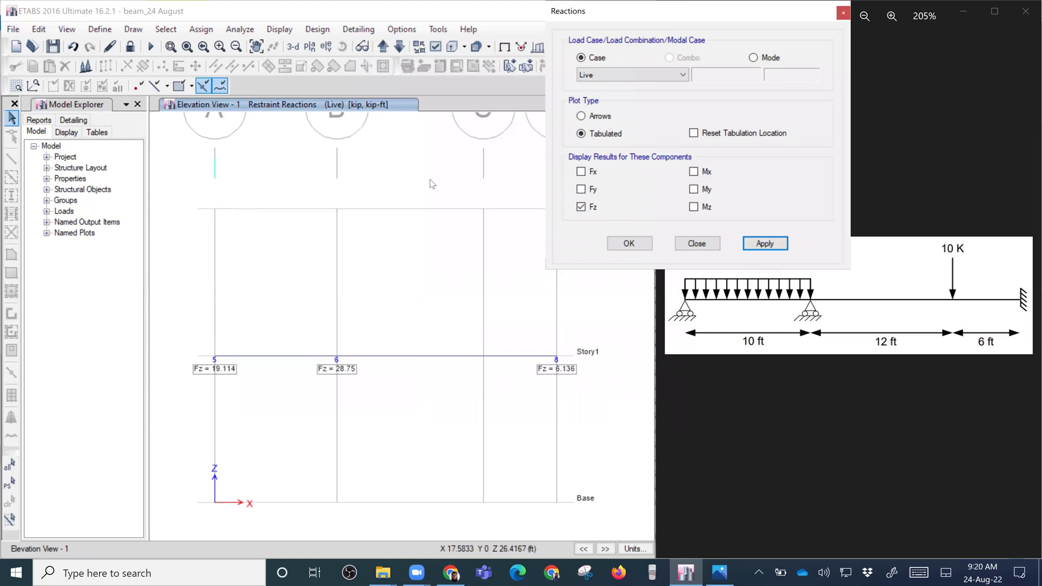
# Capture the elevation with its tabulated Fz reactions using Snipping Tool, retaking the snip to include all reaction labels fully.
pyautogui.scroll(-3, 424, 220)
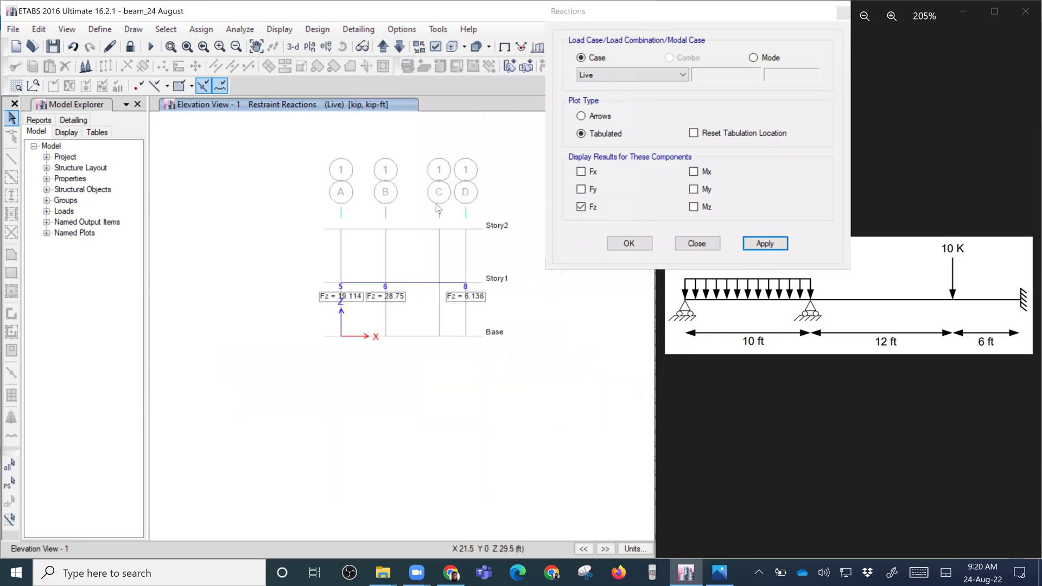
pyautogui.scroll(2, 445, 217)
pyautogui.scroll(-2, 448, 221)
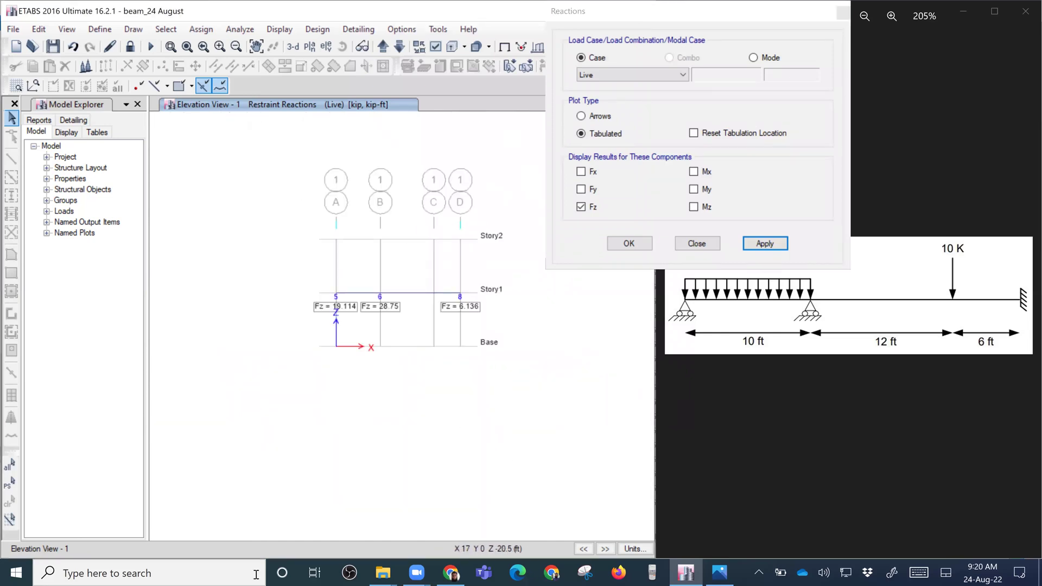
pyautogui.click(171, 574)
pyautogui.write('sni')
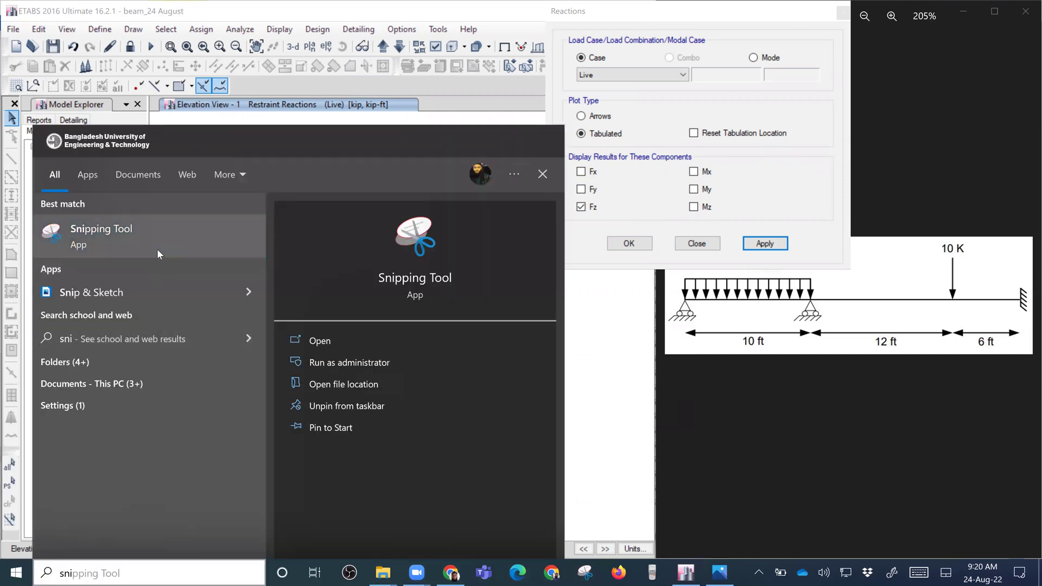
pyautogui.click(158, 249)
pyautogui.click(734, 404)
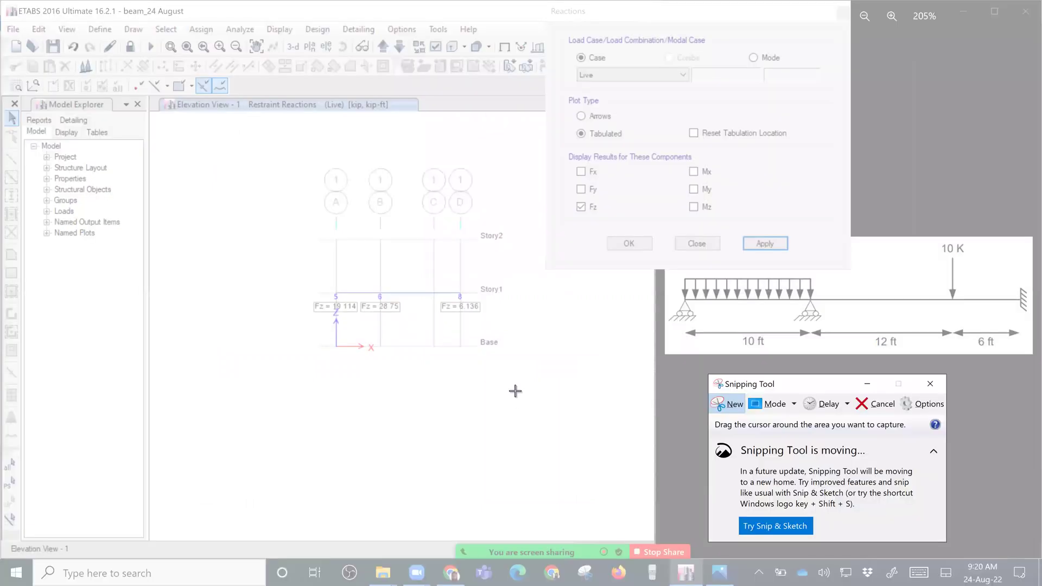
pyautogui.moveTo(318, 168)
pyautogui.mouseDown()
pyautogui.moveTo(518, 368)
pyautogui.moveTo(512, 355)
pyautogui.mouseUp()
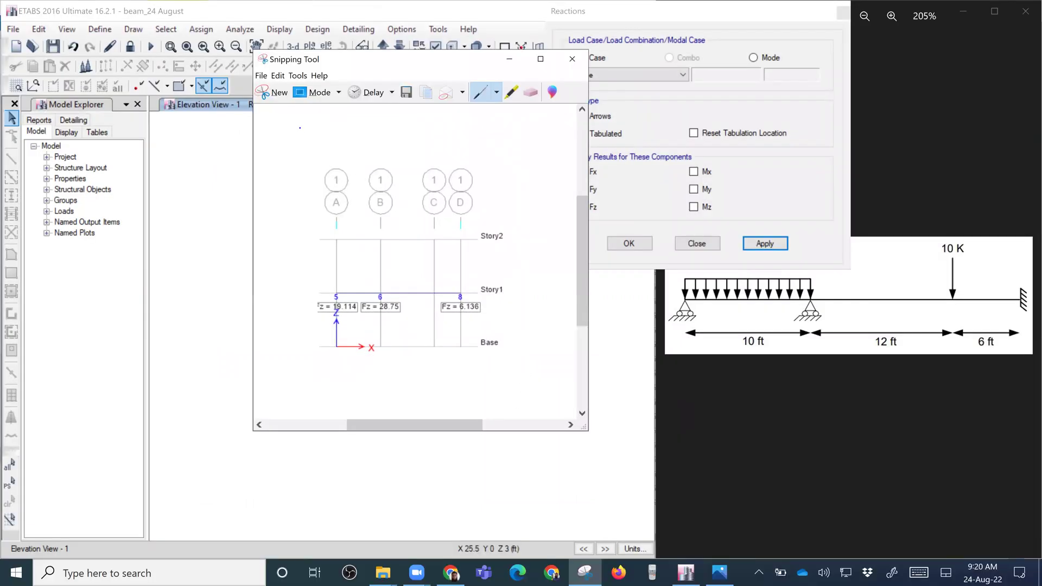
pyautogui.click(271, 93)
pyautogui.moveTo(462, 355); pyautogui.dragTo(523, 362)
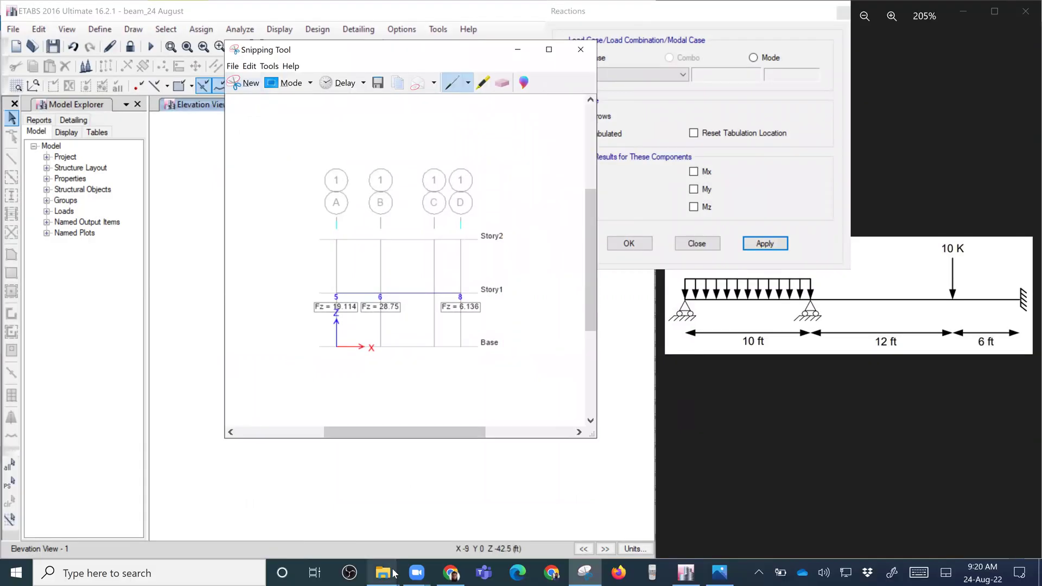
# Open a blank Word document and paste the reactions snip into it.
pyautogui.click(205, 570)
pyautogui.write('word')
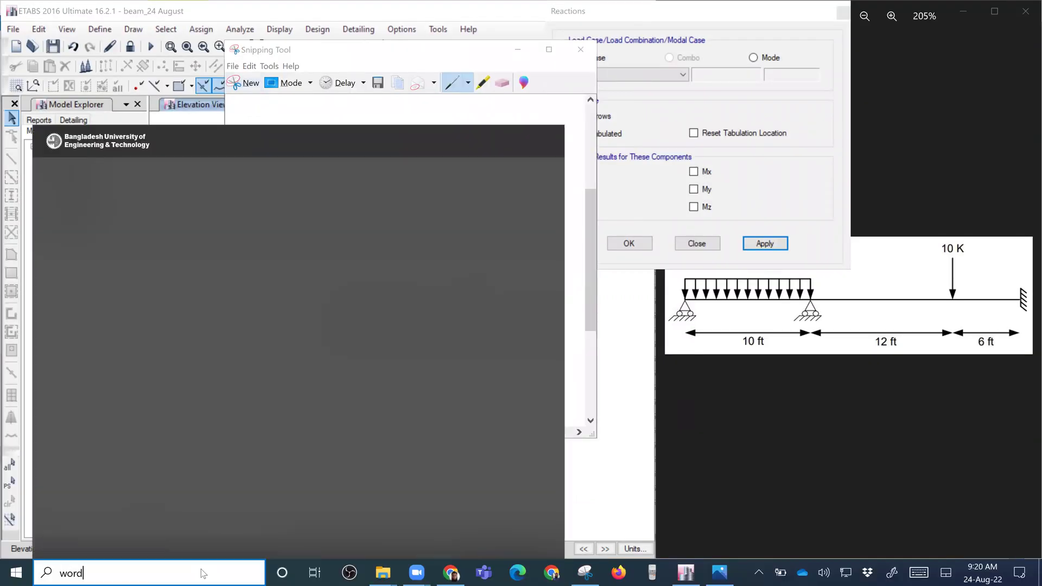
pyautogui.press('Escape')
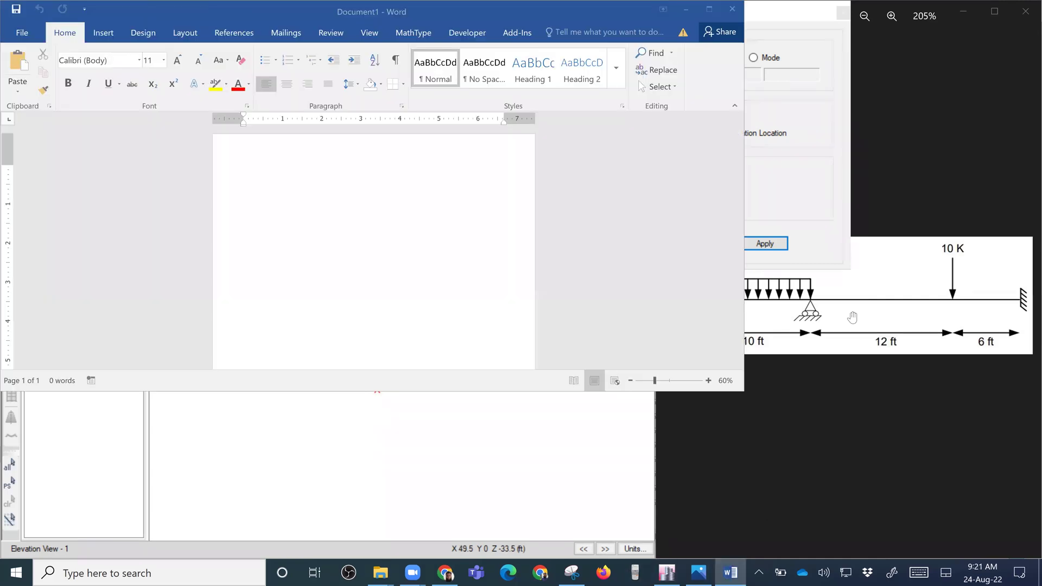
pyautogui.click(572, 573)
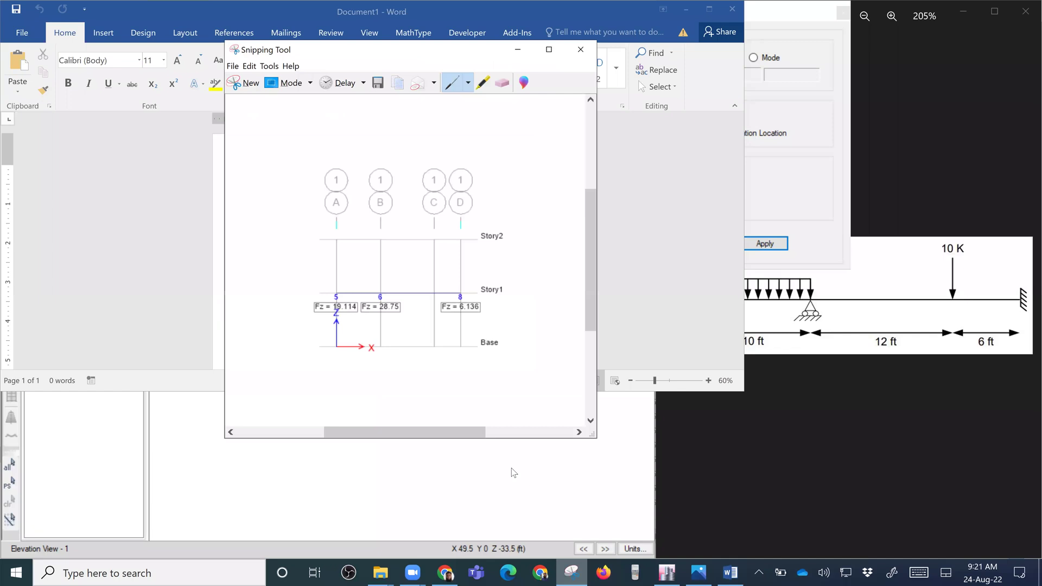
pyautogui.click(518, 49)
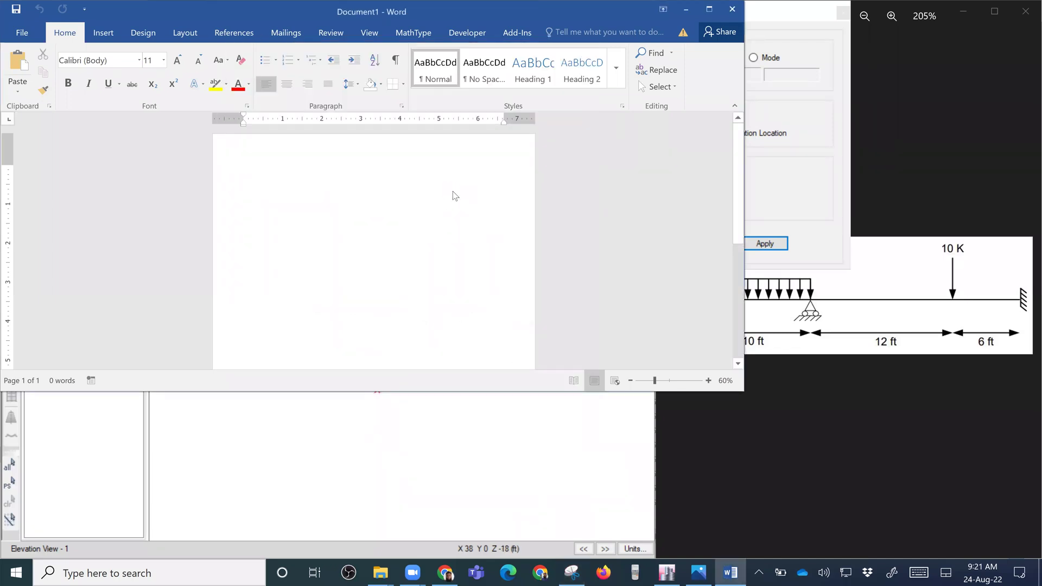
pyautogui.hotkey('ctrl', 'v')
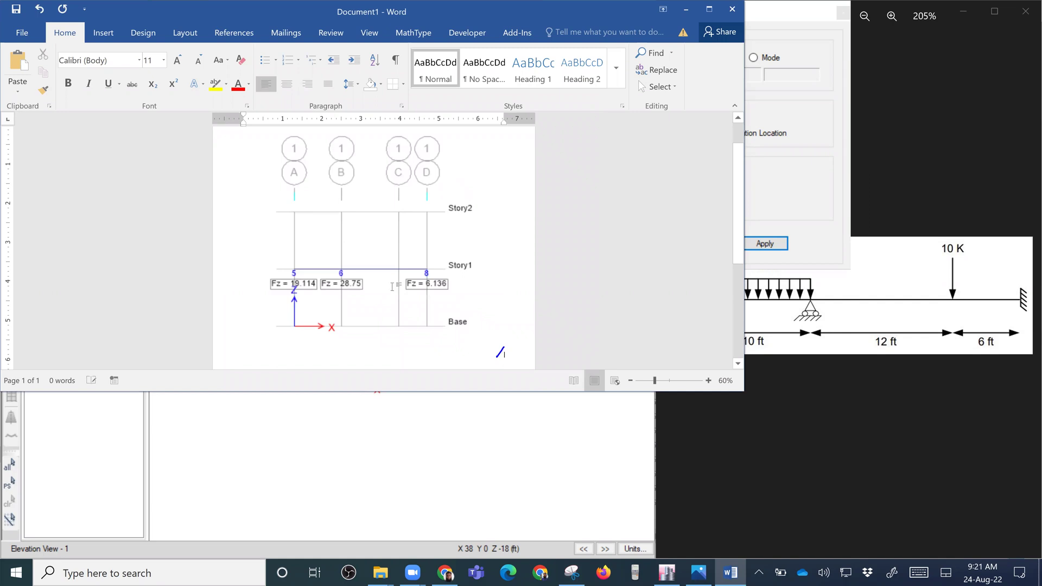
# Add the caption "Reactions" on a new line below the pasted picture.
pyautogui.click(412, 309)
pyautogui.scroll(-2, 409, 312)
pyautogui.click(525, 274)
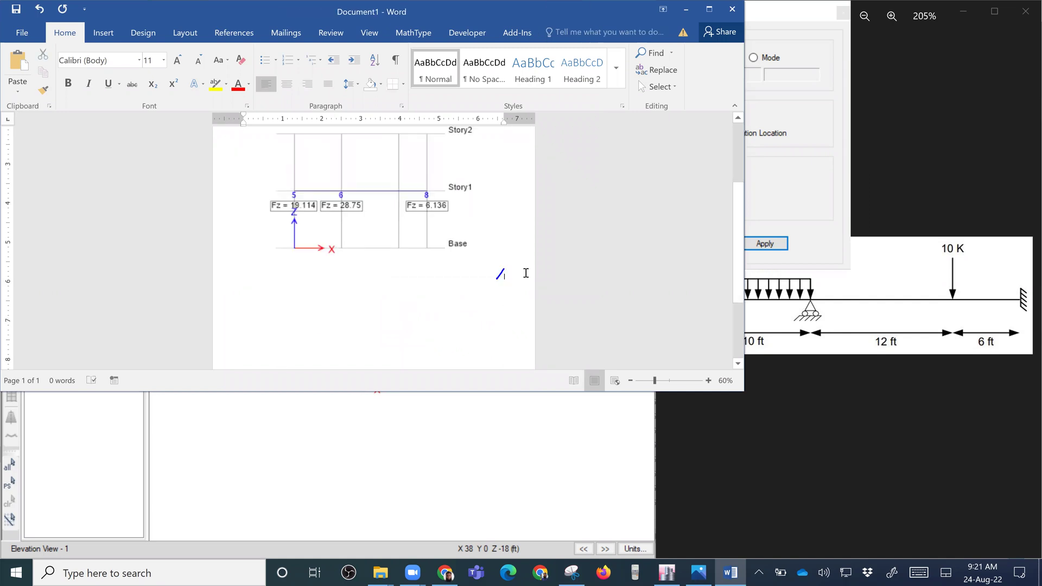
pyautogui.press('Return')
pyautogui.write('Reactions')
# Set the Reactions caption's font size to 14 and center it under the picture.
pyautogui.moveTo(380, 328); pyautogui.dragTo(237, 294)
pyautogui.click(177, 59)
pyautogui.click(178, 60)
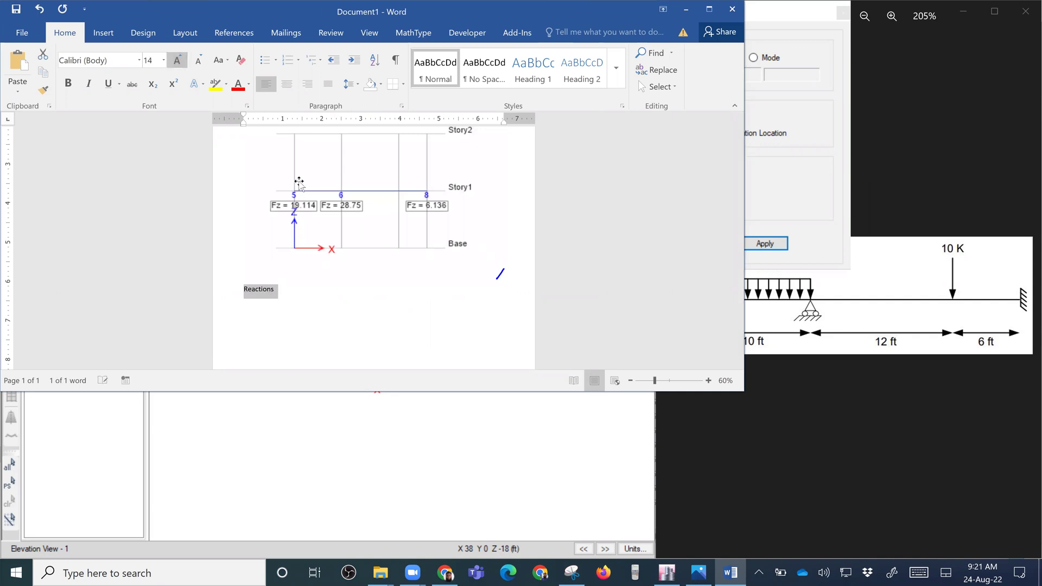
pyautogui.click(288, 85)
pyautogui.click(432, 342)
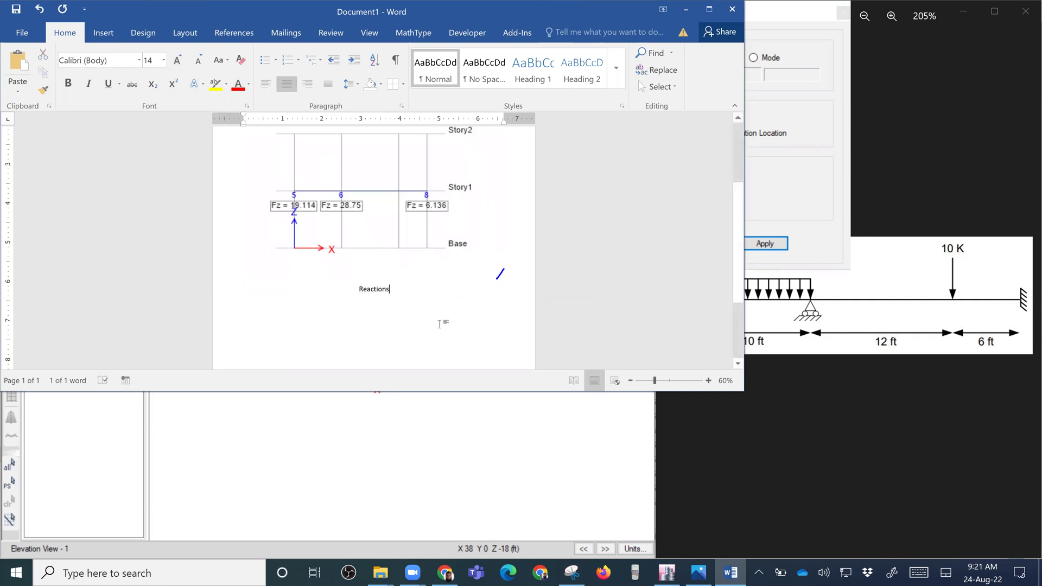
# Return to ETABS, close the reactions settings and display the filled Shear 2-2 diagram of the frames for the Live case.
pyautogui.click(687, 9)
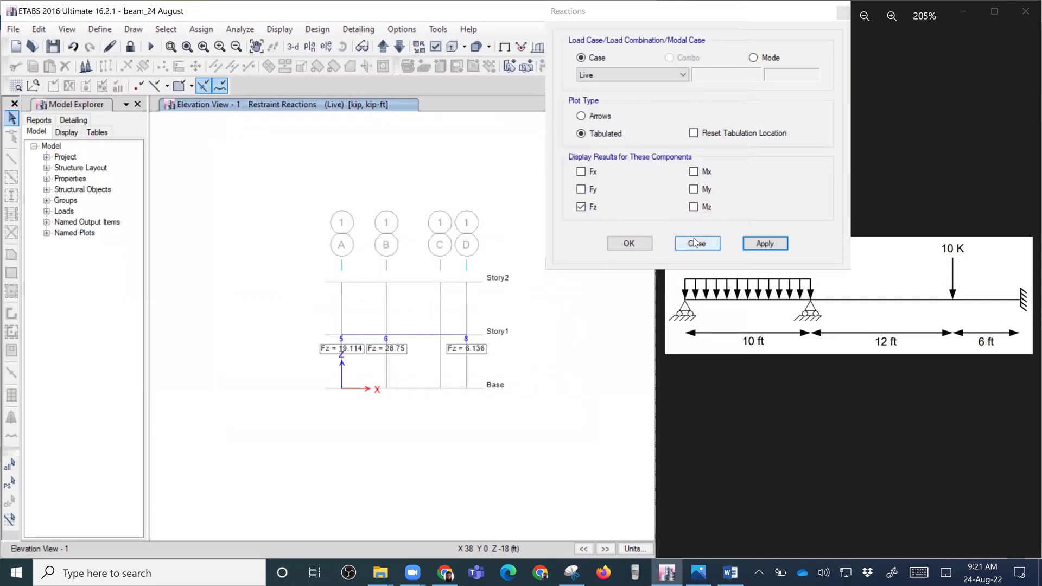
pyautogui.click(697, 244)
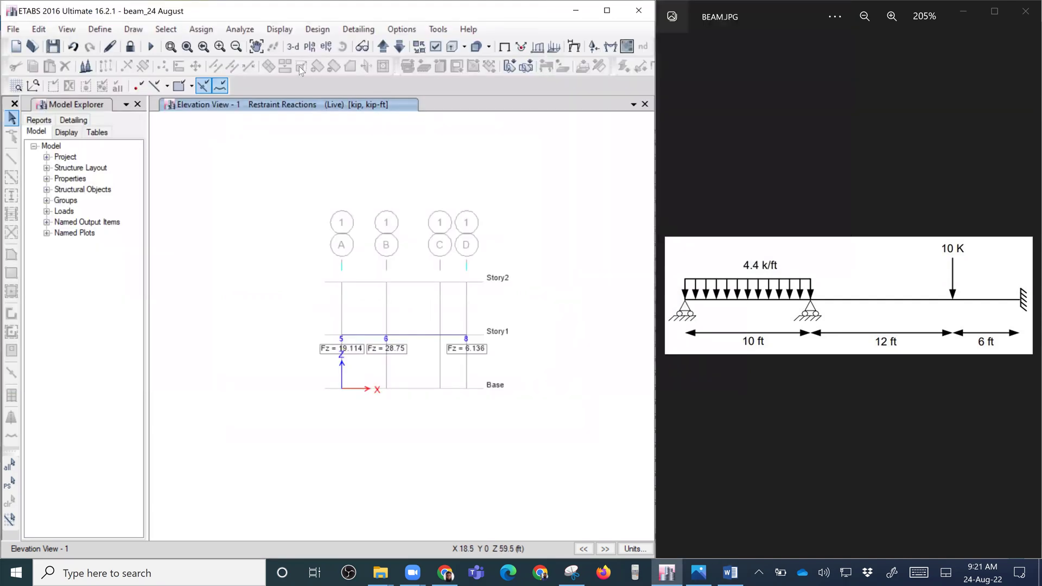
pyautogui.click(280, 29)
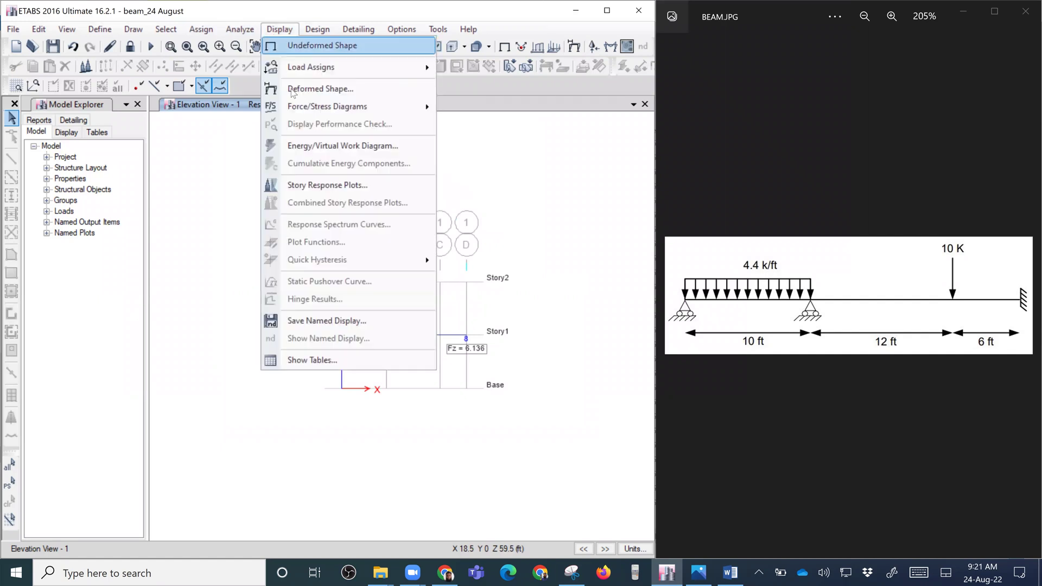
pyautogui.moveTo(357, 106)
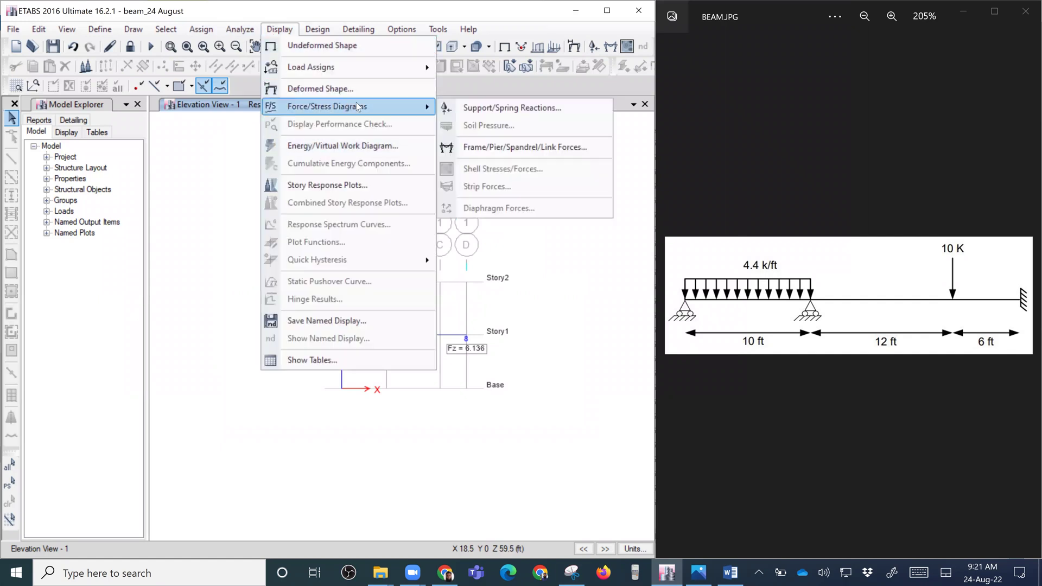
pyautogui.click(487, 149)
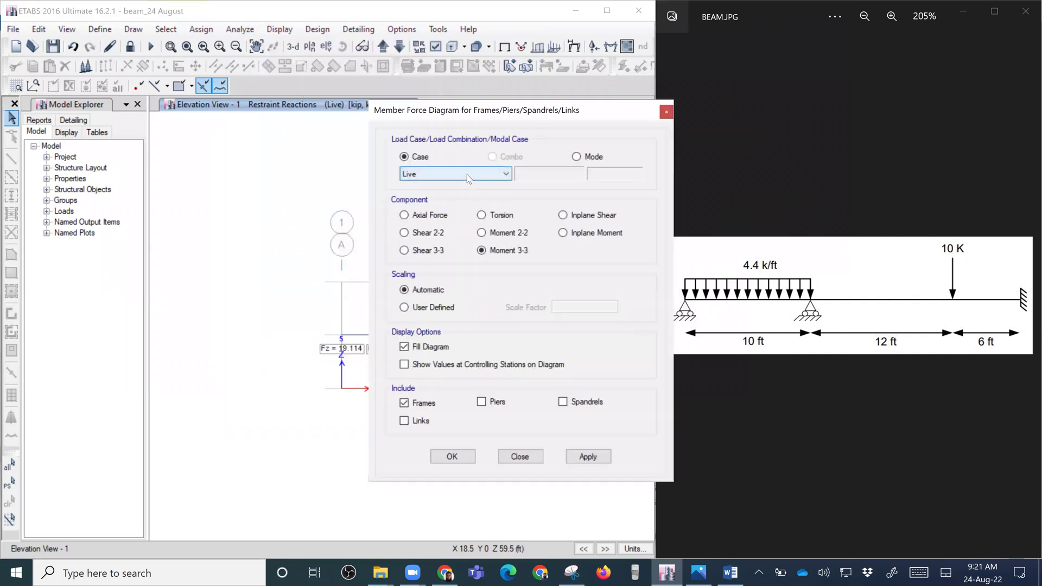
pyautogui.click(429, 233)
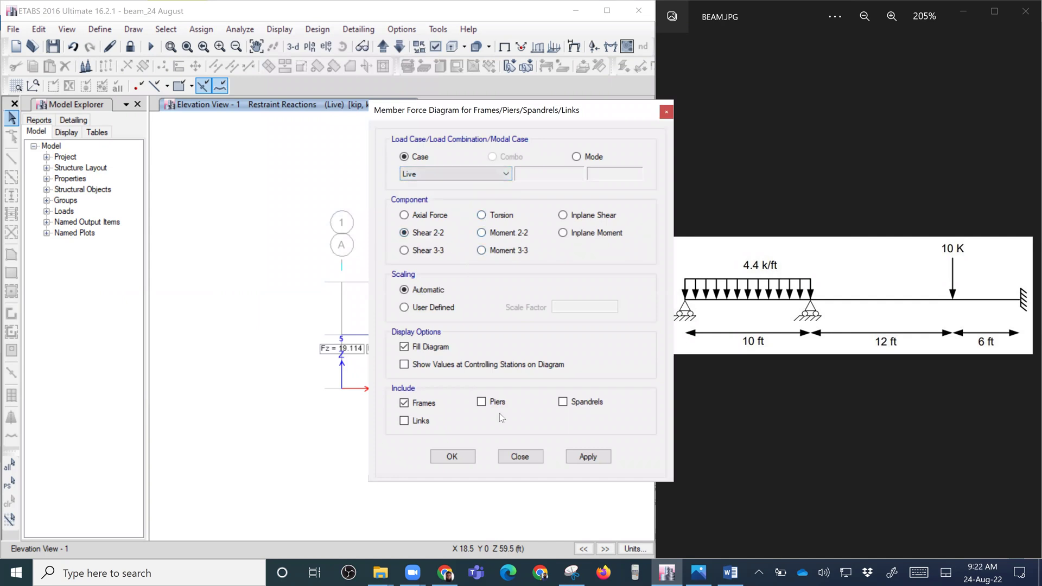
pyautogui.click(587, 456)
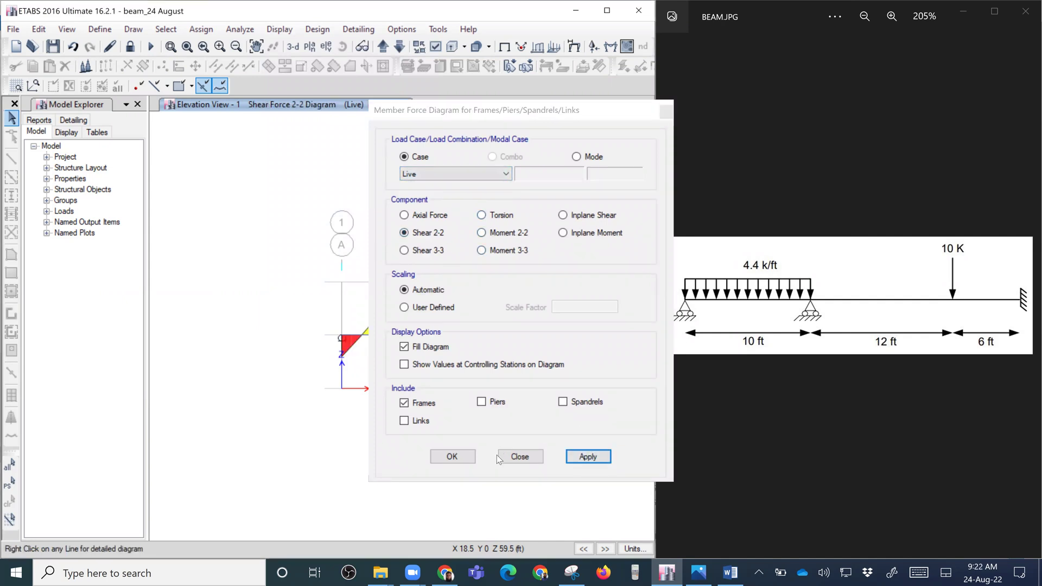
pyautogui.click(452, 456)
# Examine the shape and values of the Live shear force diagram along the beam's spans.
pyautogui.scroll(2, 434, 321)
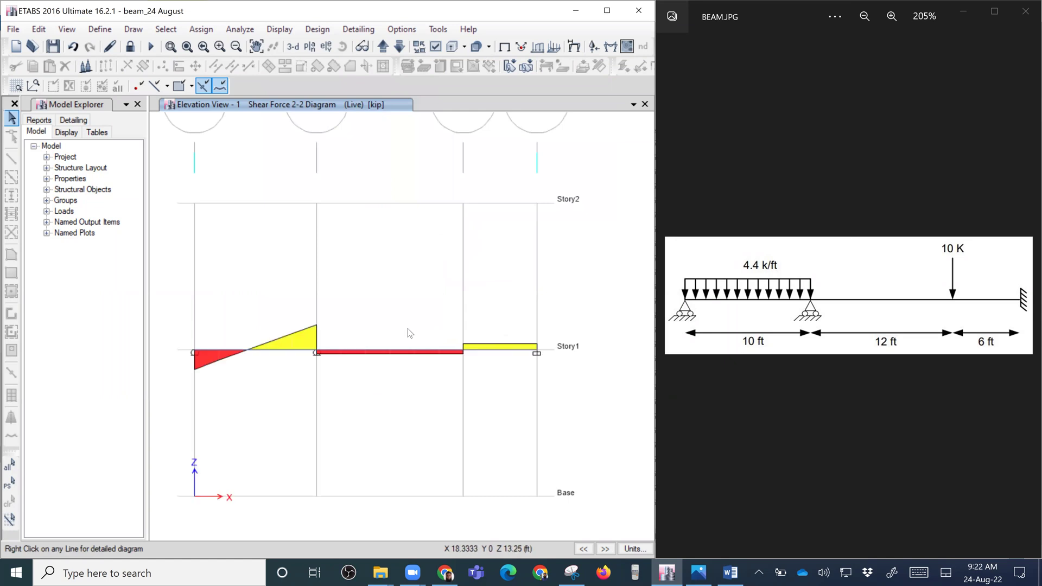
pyautogui.scroll(-2, 445, 310)
pyautogui.scroll(2, 467, 320)
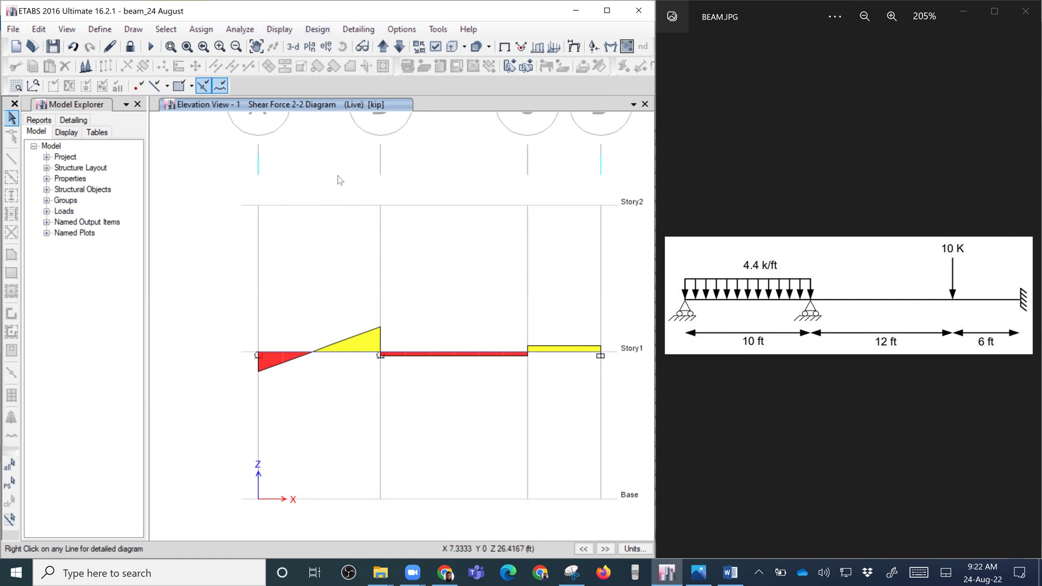
pyautogui.scroll(-3, 374, 237)
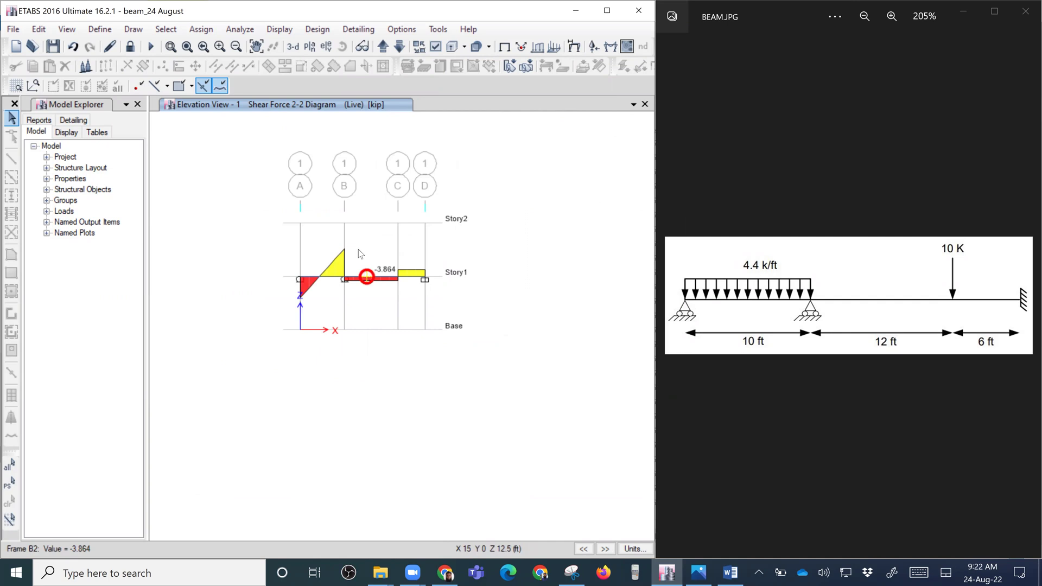
pyautogui.scroll(3, 356, 248)
pyautogui.scroll(-3, 361, 264)
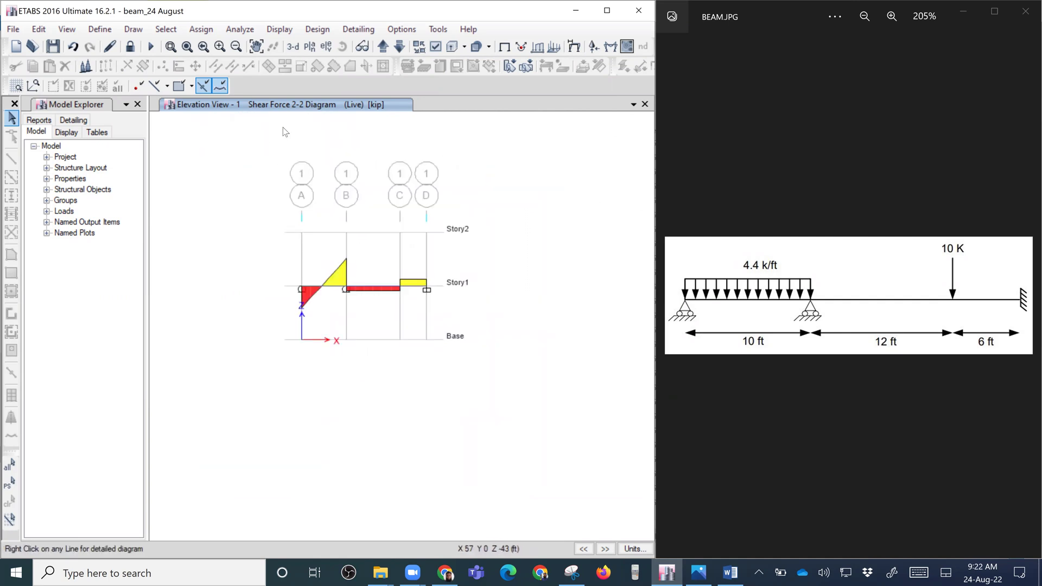
# Capture the Live shear force diagram, paste it into the Word document after the Reactions caption, and caption it "SFD".
pyautogui.moveTo(267, 154); pyautogui.dragTo(493, 359)
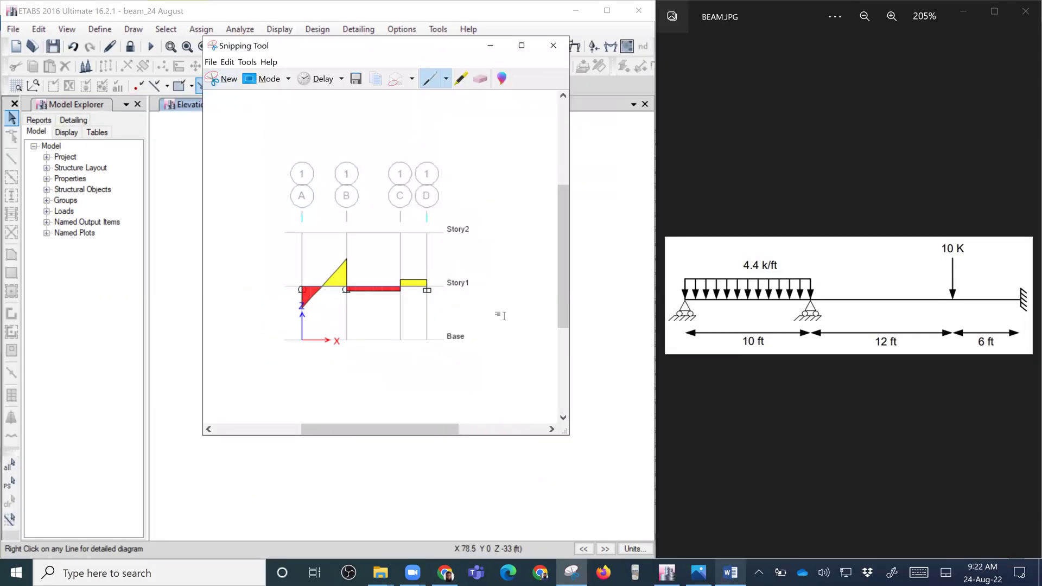
pyautogui.hotkey('alt', 'Tab')
pyautogui.hotkey('ctrl', 'v')
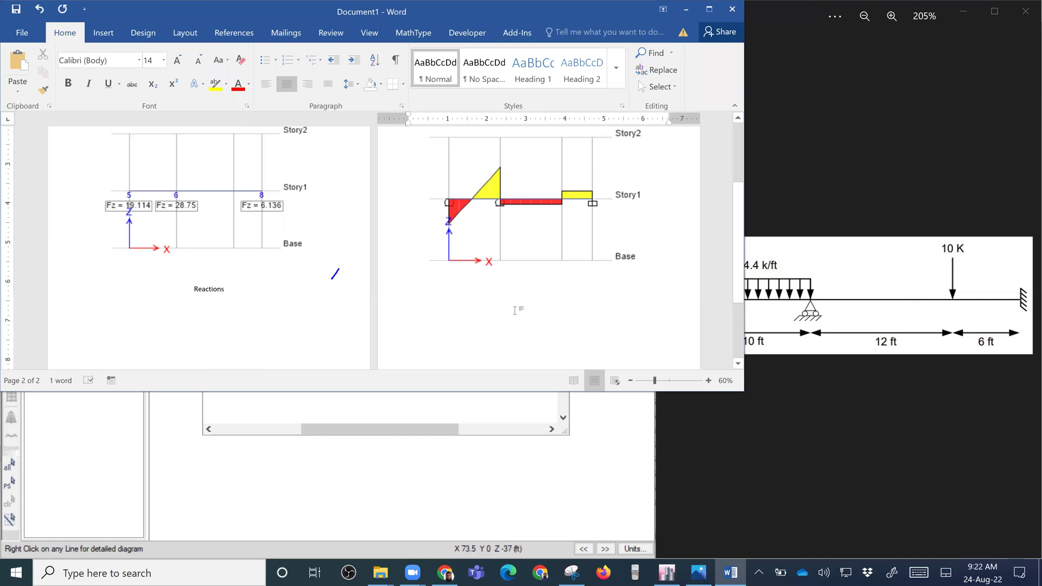
pyautogui.press('Return')
pyautogui.write('SFD')
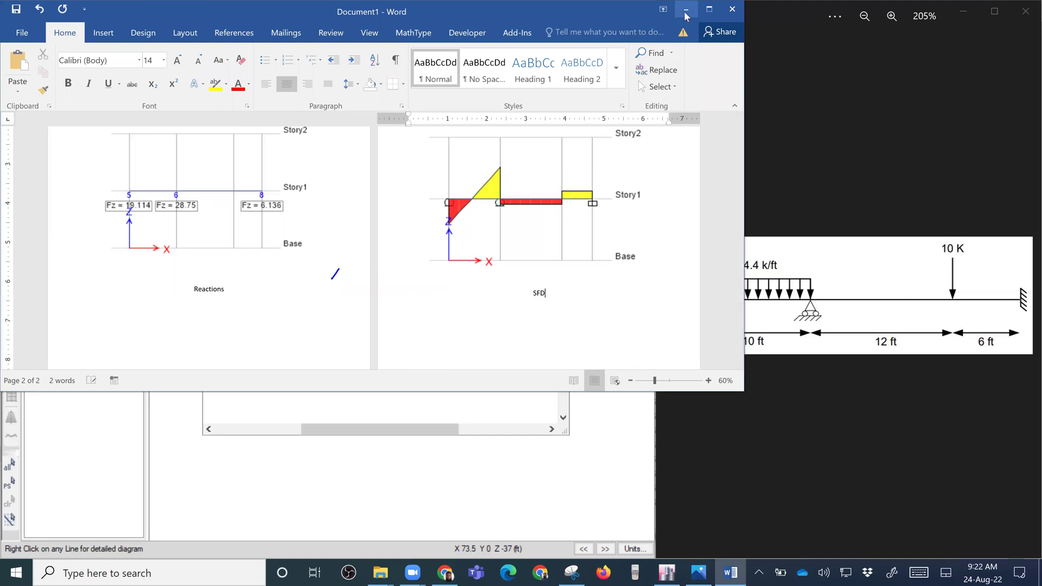
# Return to ETABS and show values at controlling stations on the filled Live Shear 2-2 diagram.
pyautogui.click(686, 16)
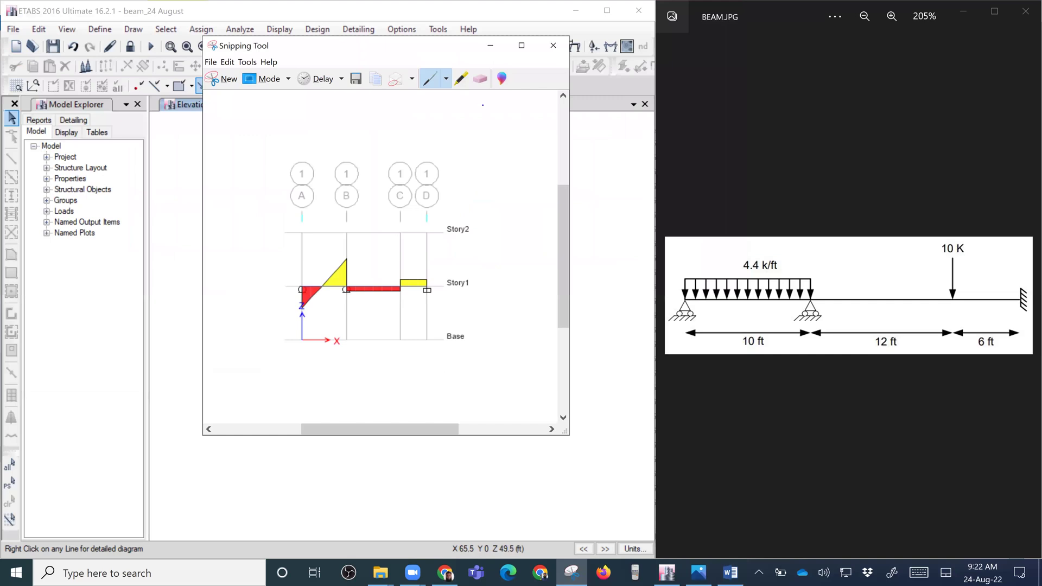
pyautogui.click(490, 45)
pyautogui.scroll(3, 379, 294)
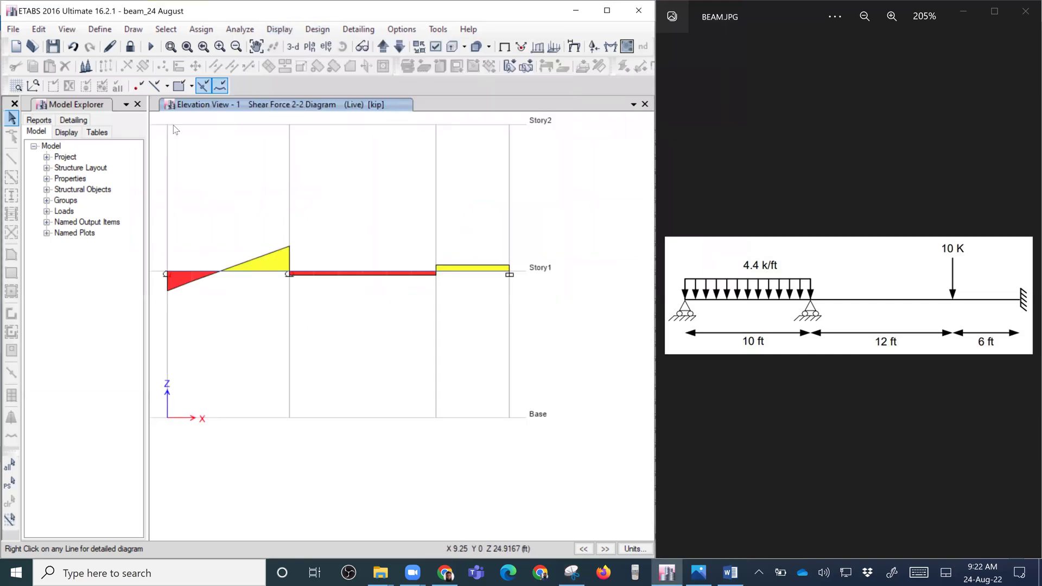
pyautogui.click(610, 46)
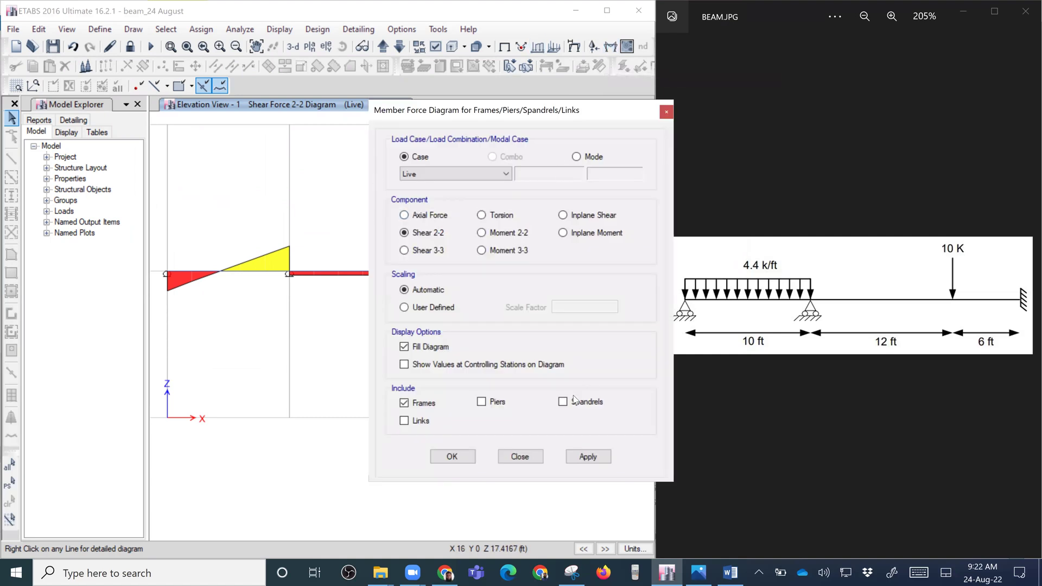
pyautogui.click(432, 365)
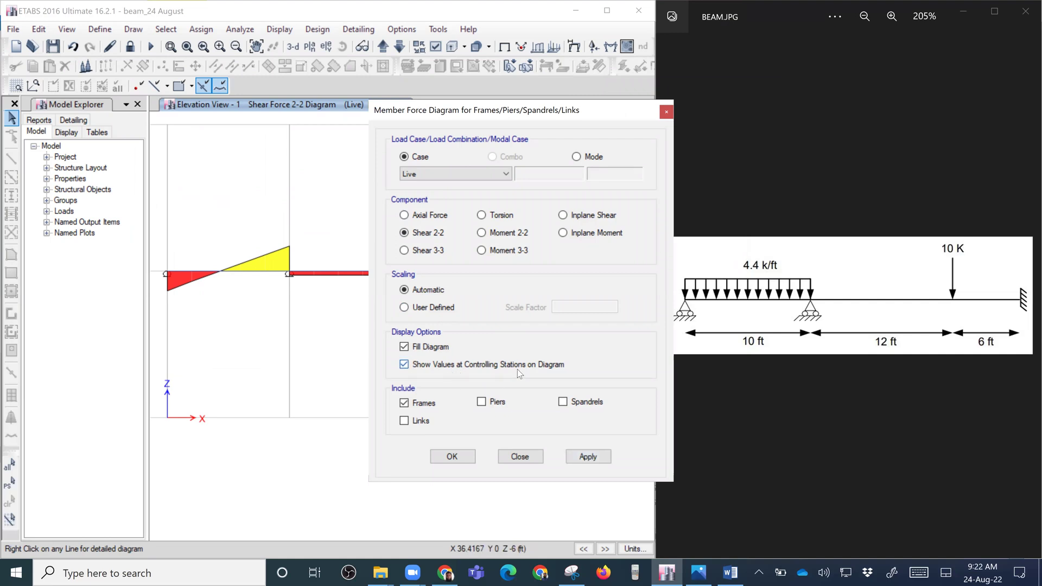
pyautogui.click(588, 456)
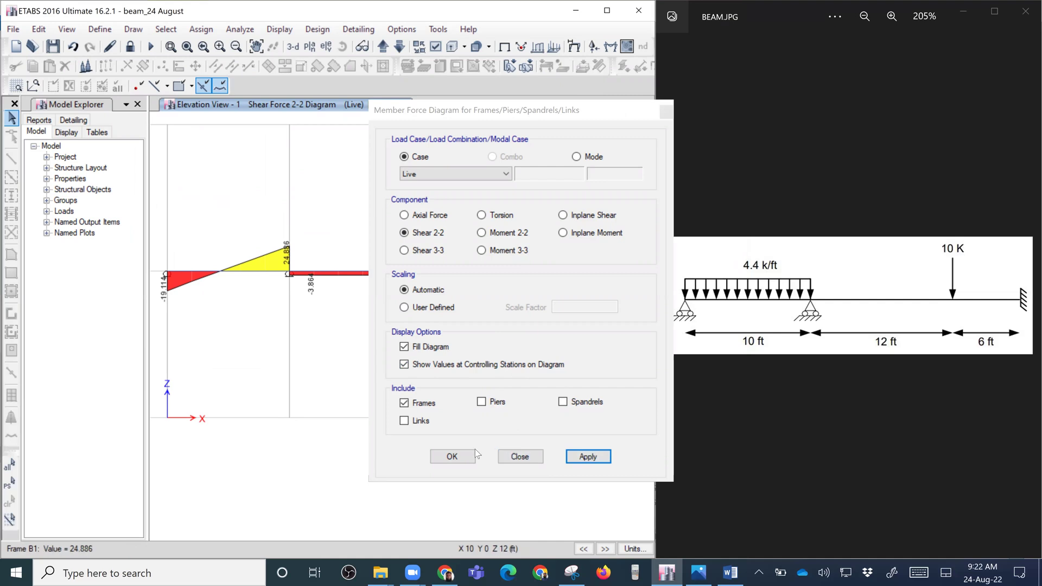
pyautogui.click(453, 457)
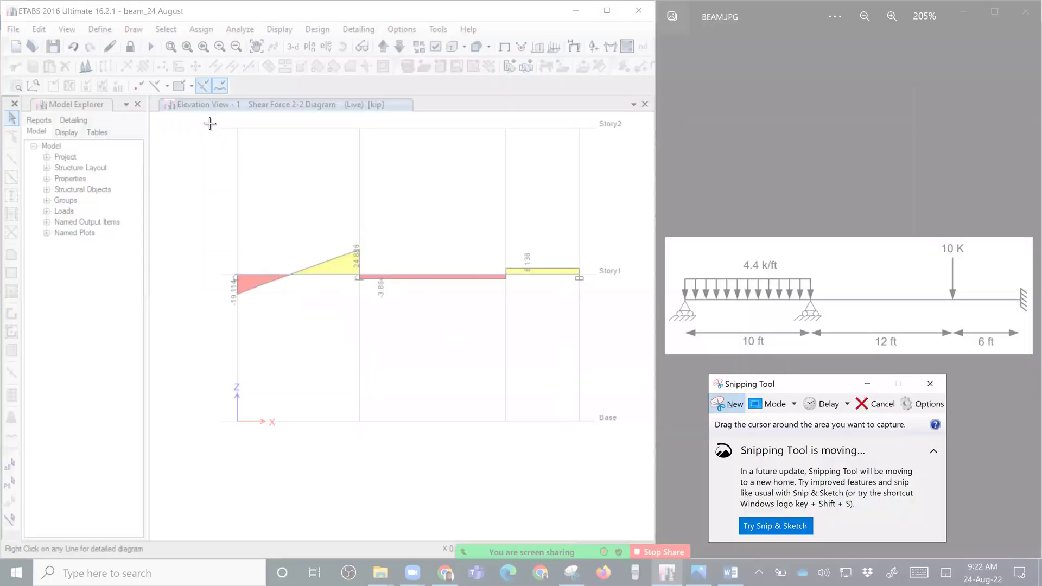
# Capture the labelled shear diagram, circle its four shear values, and paste the picture into Word after the SFD caption.
pyautogui.moveTo(209, 122); pyautogui.dragTo(638, 465)
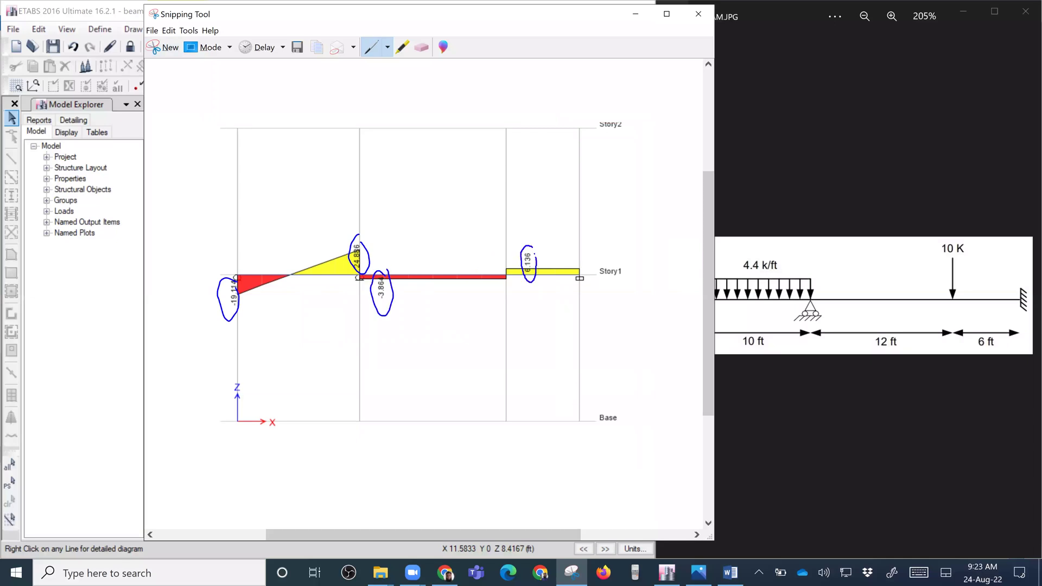
pyautogui.click(666, 572)
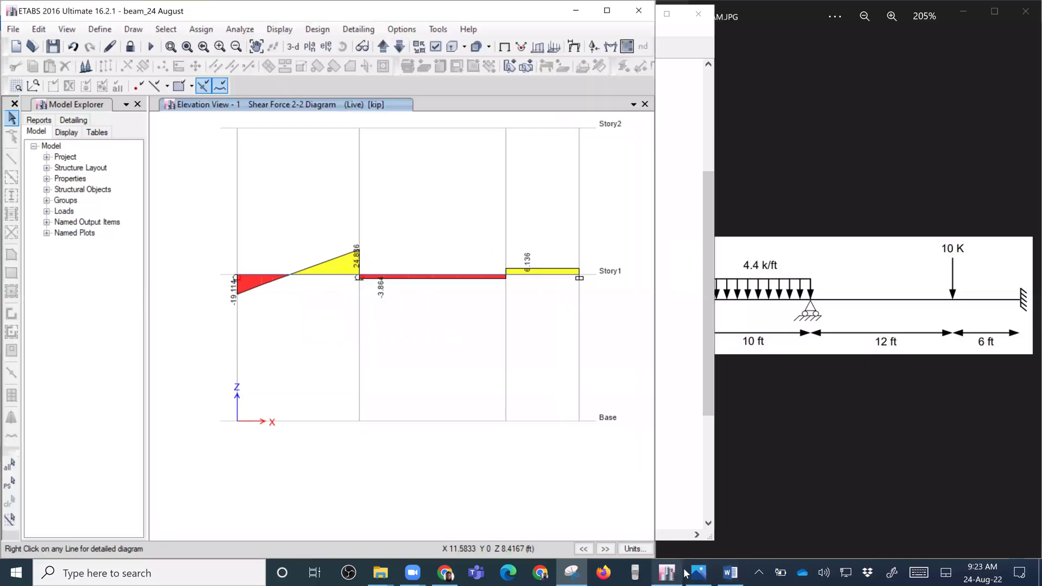
pyautogui.click(728, 573)
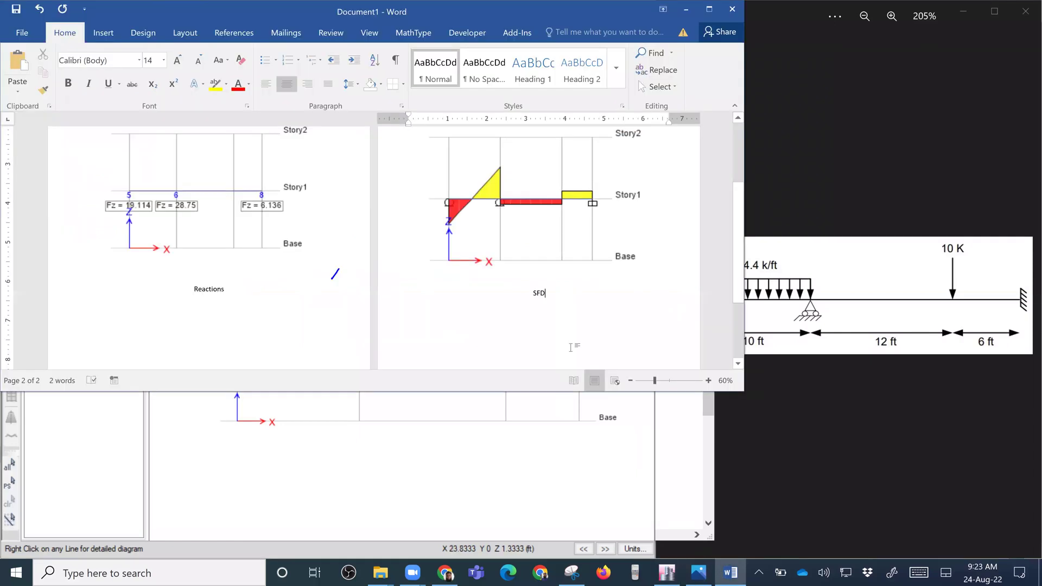
pyautogui.scroll(-1, 571, 348)
pyautogui.hotkey('ctrl', 'v')
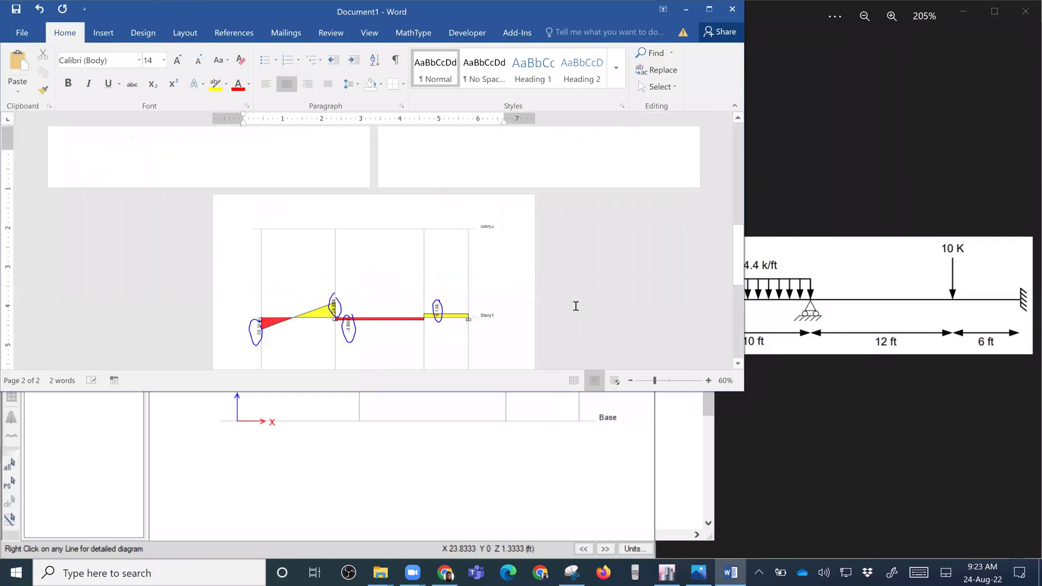
# Switch back to ETABS and display the filled Moment 3-3 diagram of the frames for the Live case with station values.
pyautogui.click(686, 9)
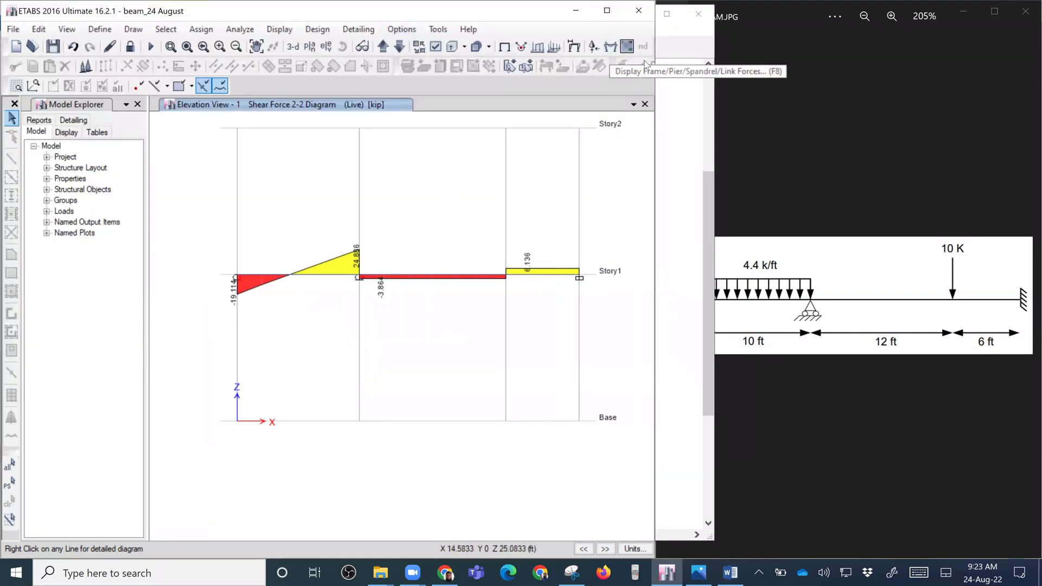
pyautogui.click(280, 28)
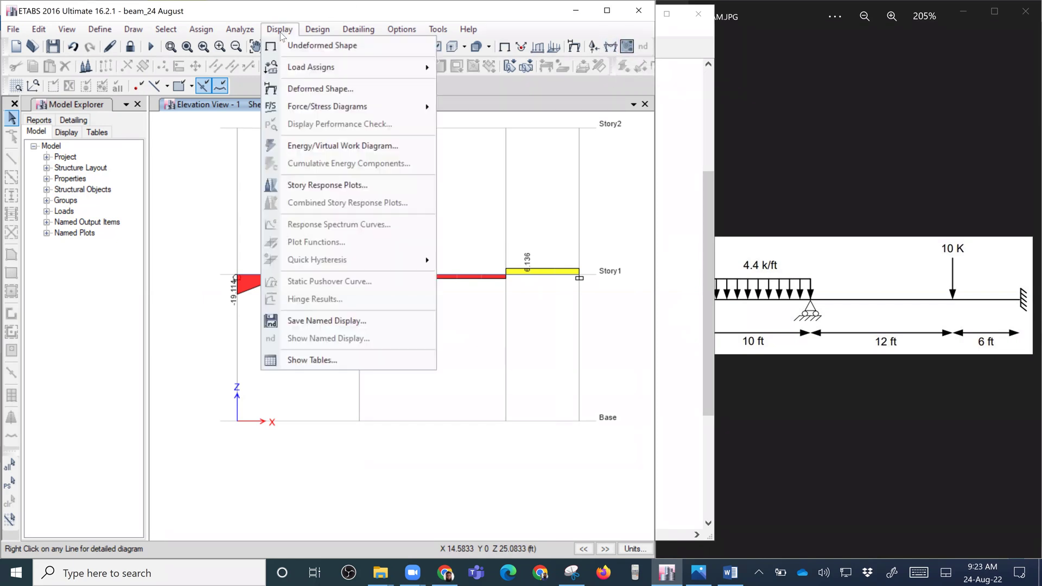
pyautogui.moveTo(312, 114)
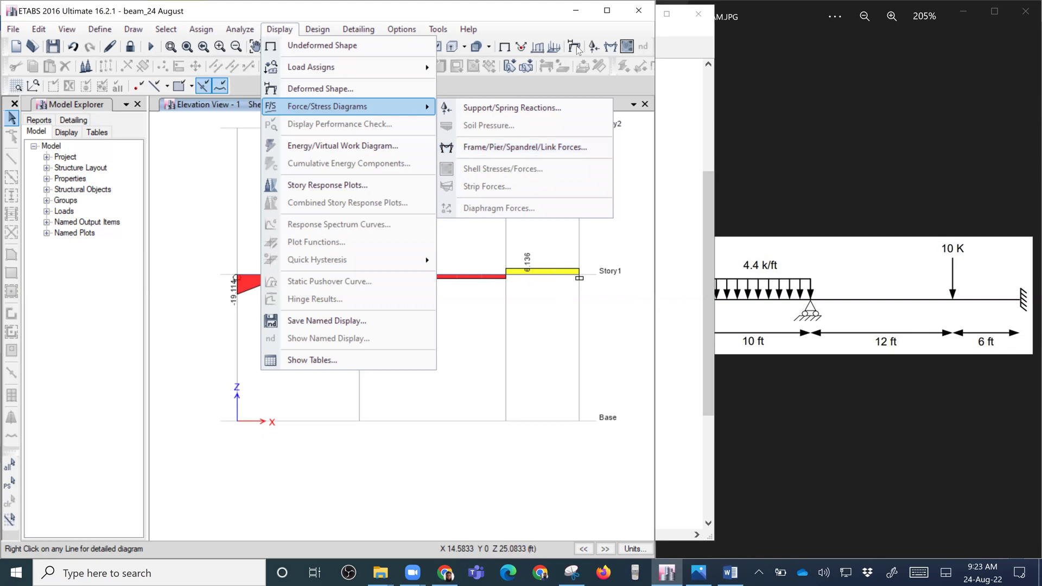
pyautogui.click(611, 46)
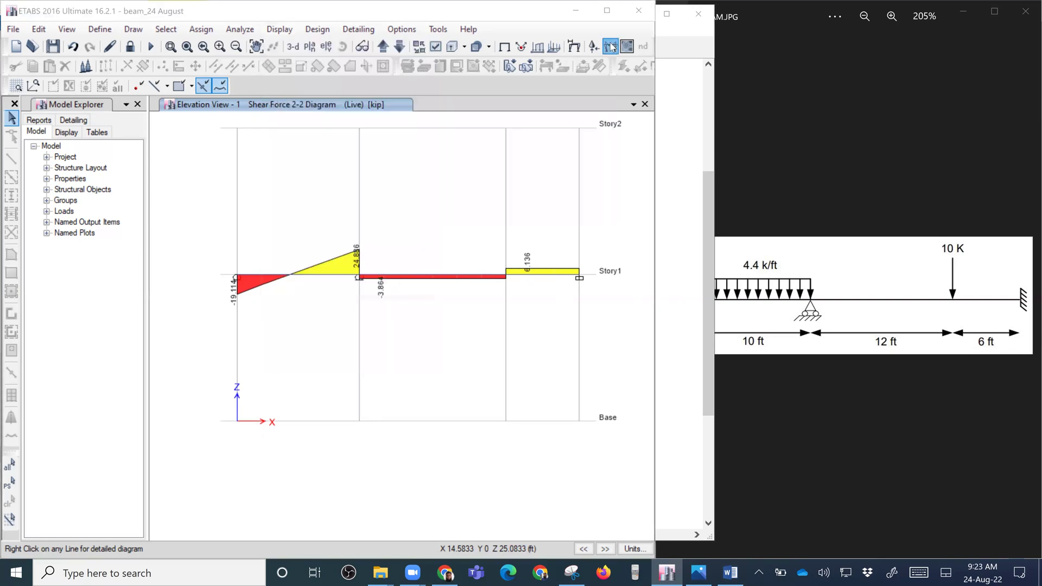
pyautogui.click(611, 46)
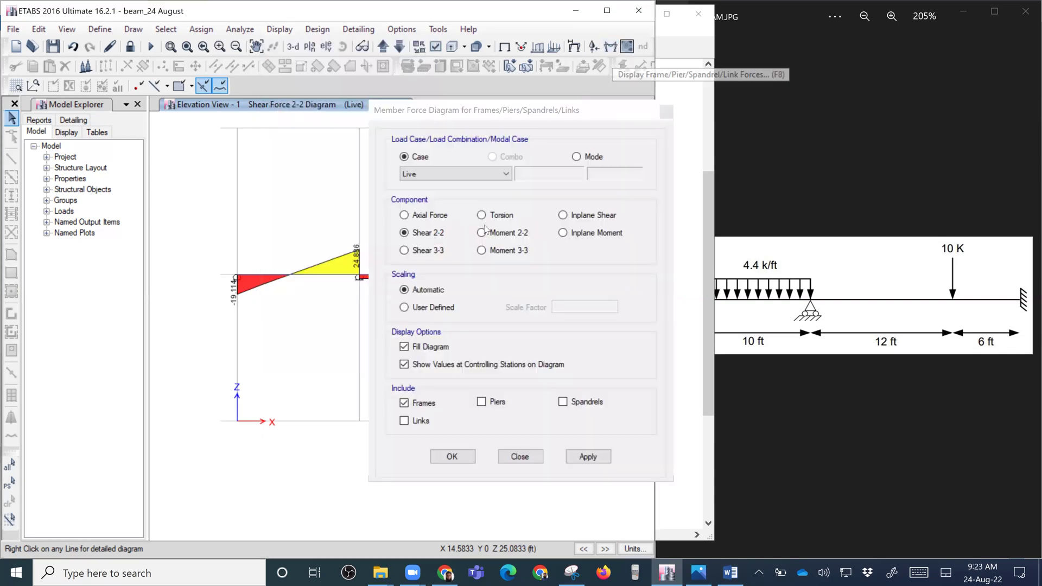
pyautogui.click(503, 252)
pyautogui.click(577, 455)
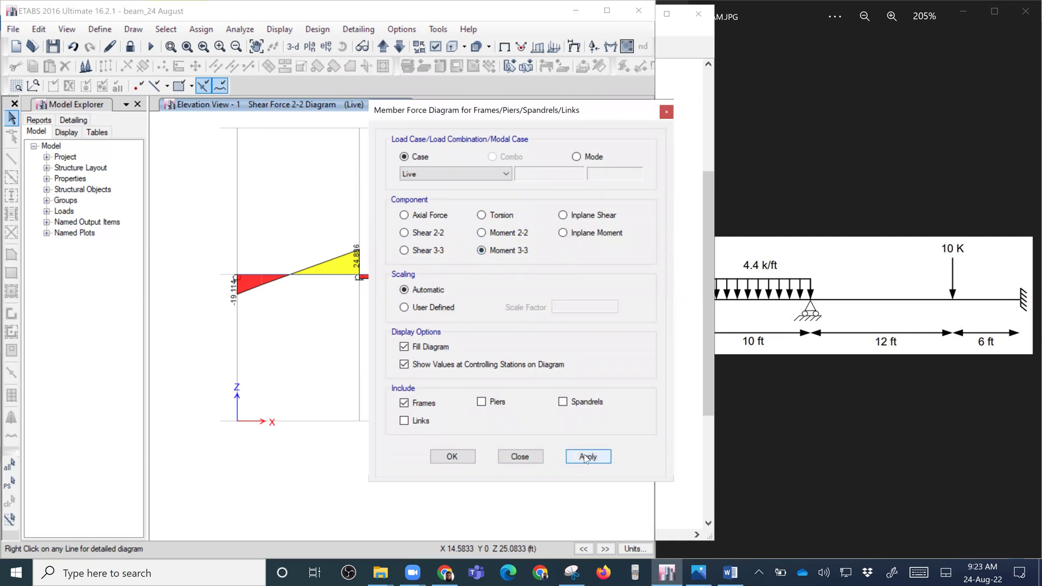
pyautogui.click(453, 457)
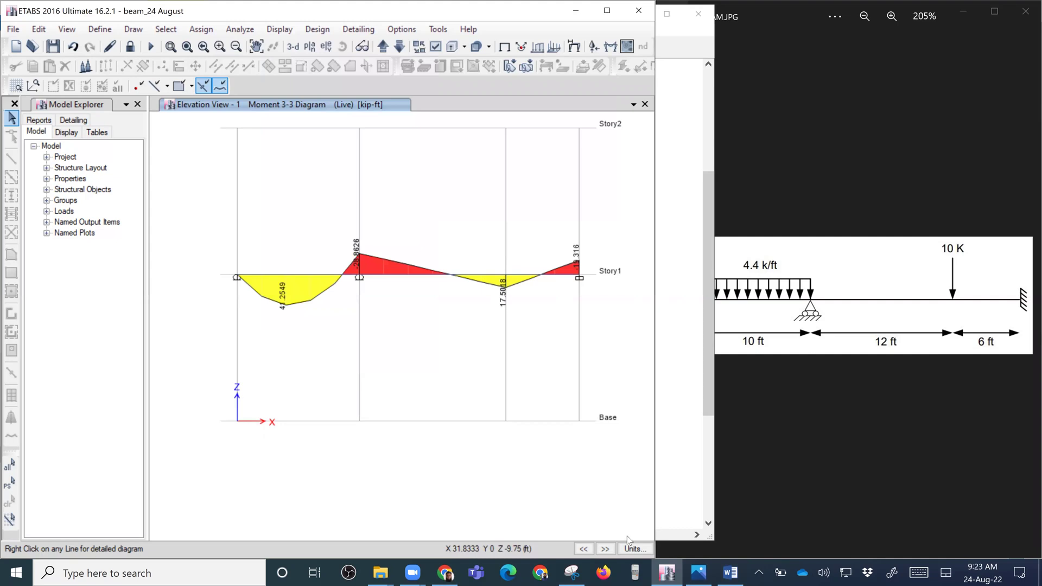
# Capture the Live moment diagram and paste it into the Word document on a new line after the circled shear diagram.
pyautogui.click(171, 47)
pyautogui.moveTo(213, 120); pyautogui.dragTo(640, 438)
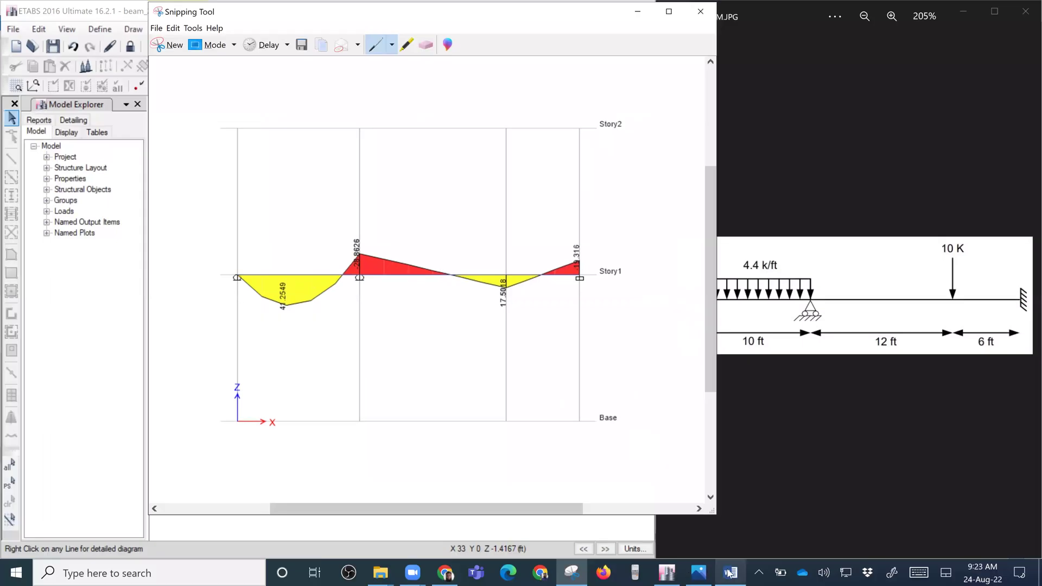
pyautogui.click(730, 573)
pyautogui.press('Return')
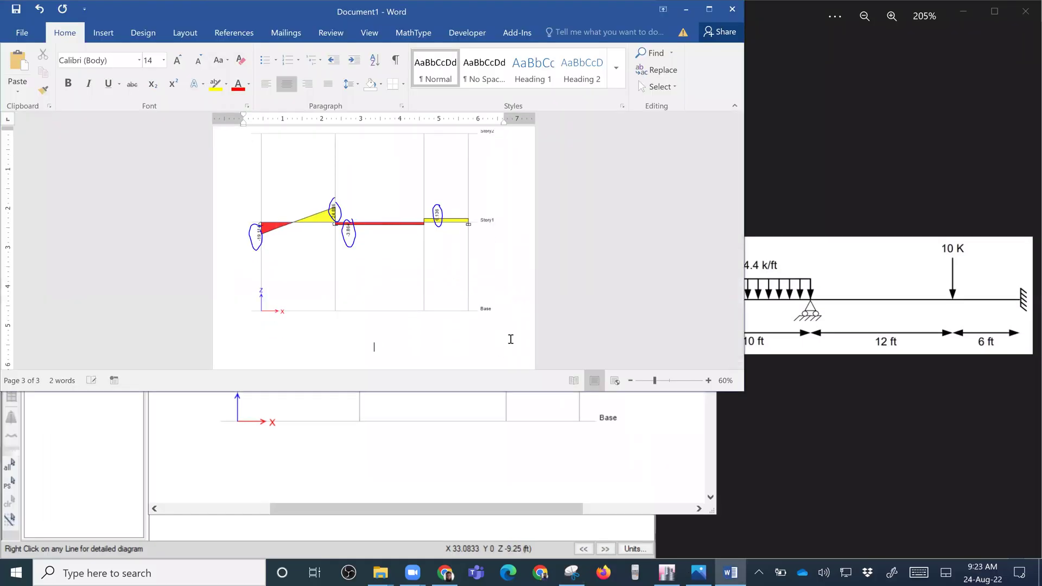
pyautogui.hotkey('ctrl', 'v')
pyautogui.keyDown('ctrl'); pyautogui.scroll(-2, 533, 270); pyautogui.keyUp('ctrl')
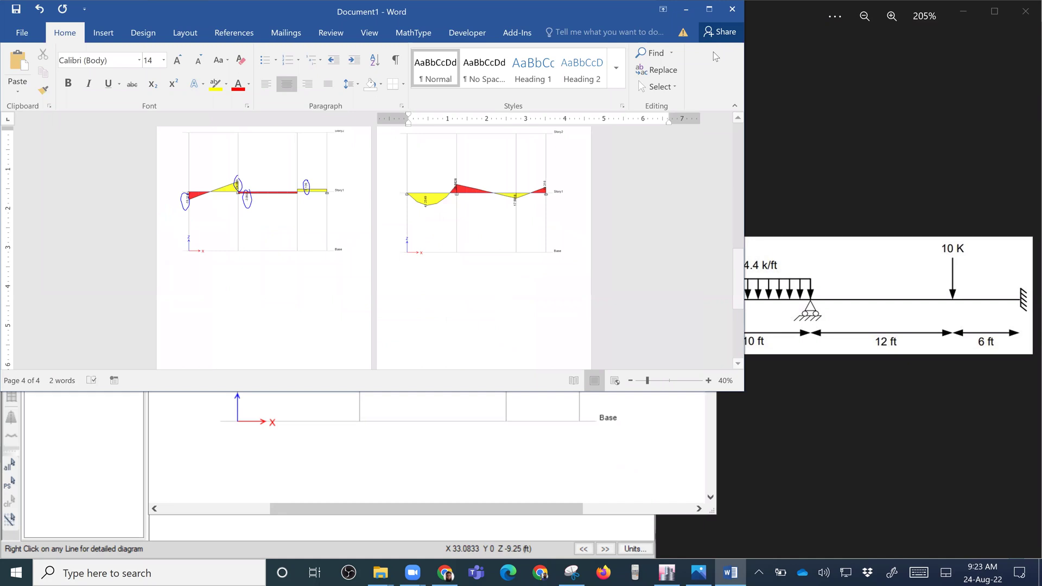
# Return to ETABS and replace the moment diagram with the undeformed shape of the beam.
pyautogui.click(688, 11)
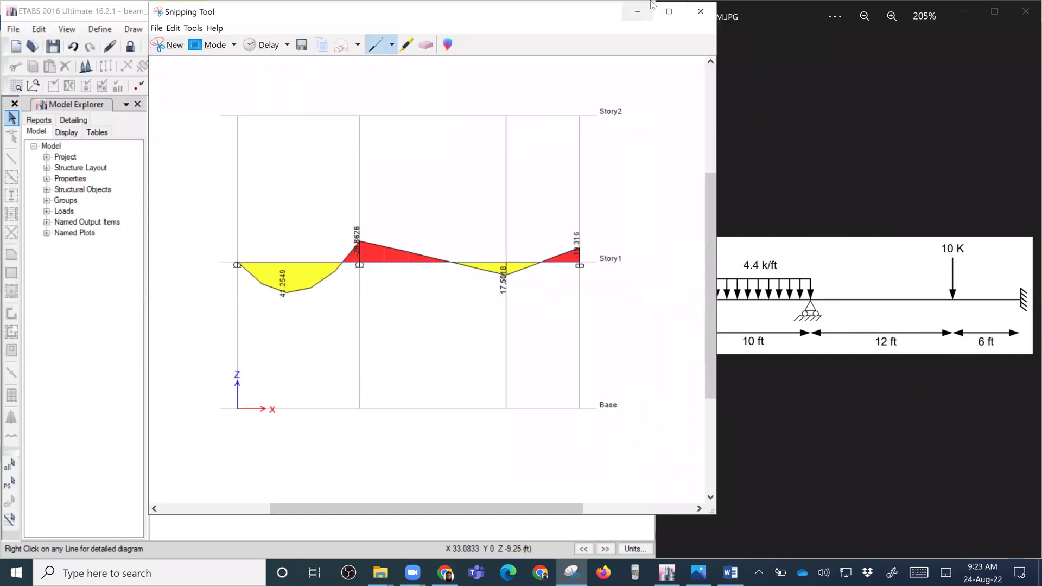
pyautogui.click(640, 13)
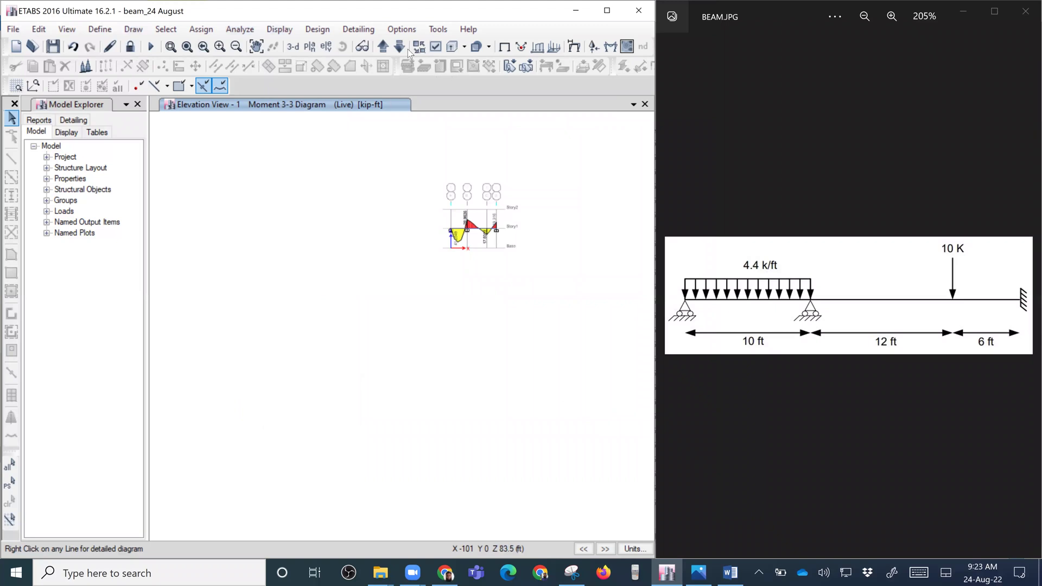
pyautogui.click(505, 46)
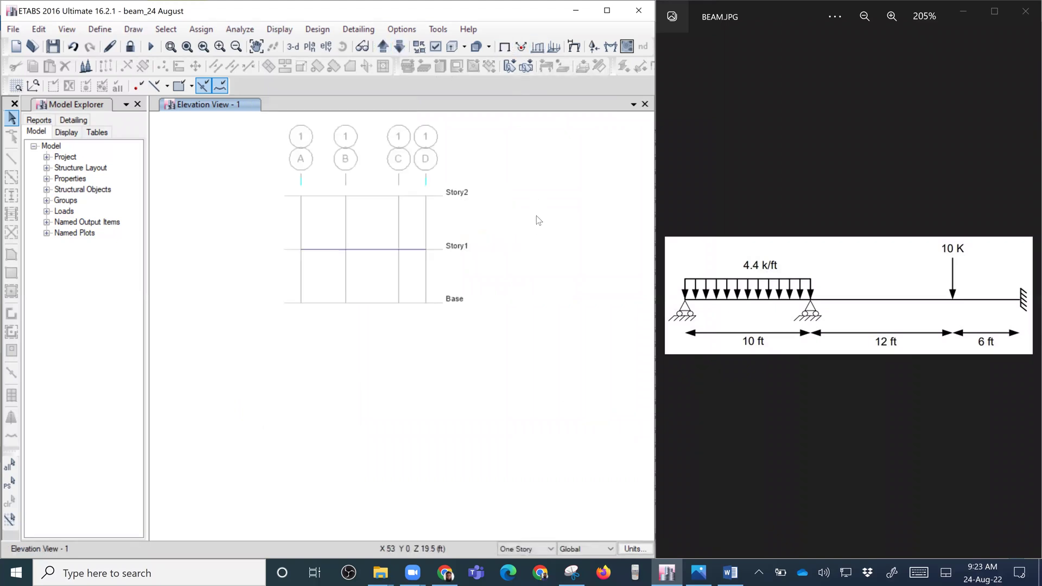
pyautogui.scroll(4, 426, 221)
pyautogui.scroll(-4, 418, 233)
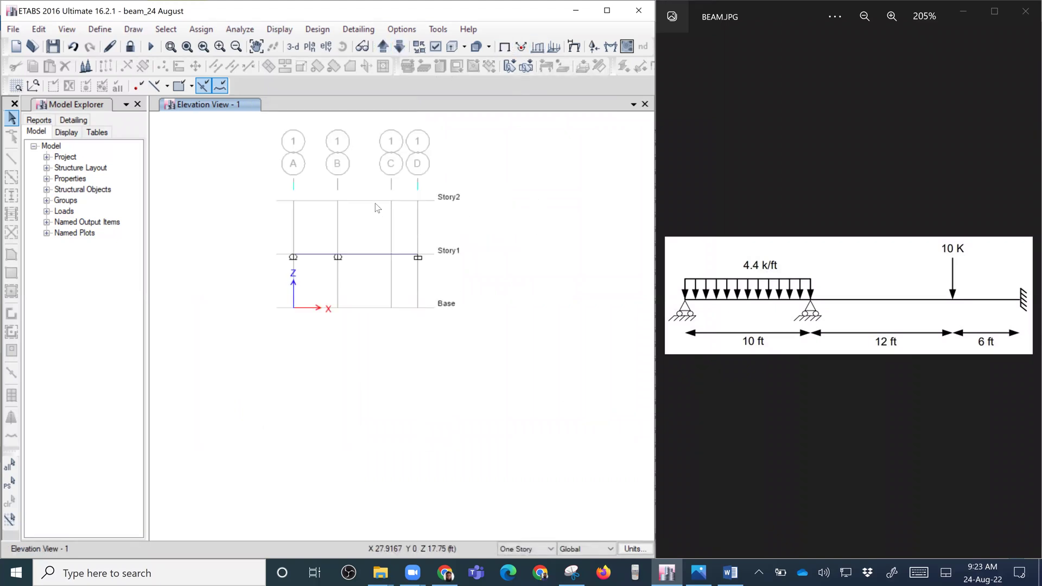
pyautogui.scroll(4, 379, 220)
pyautogui.scroll(-4, 381, 223)
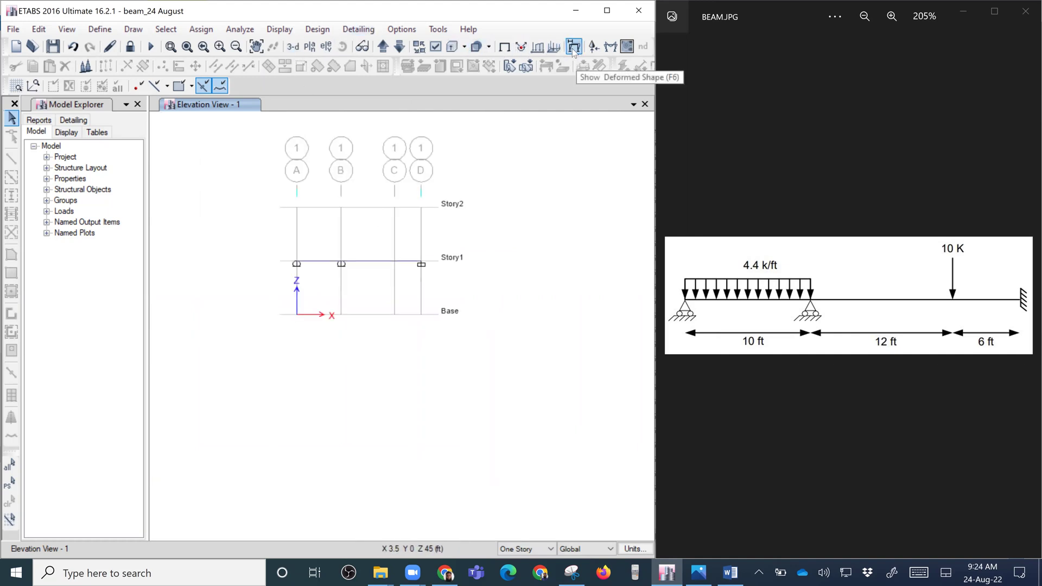
# Display the Live span loads applied directly to the frames as forces, including joint loads and loading values.
pyautogui.click(537, 48)
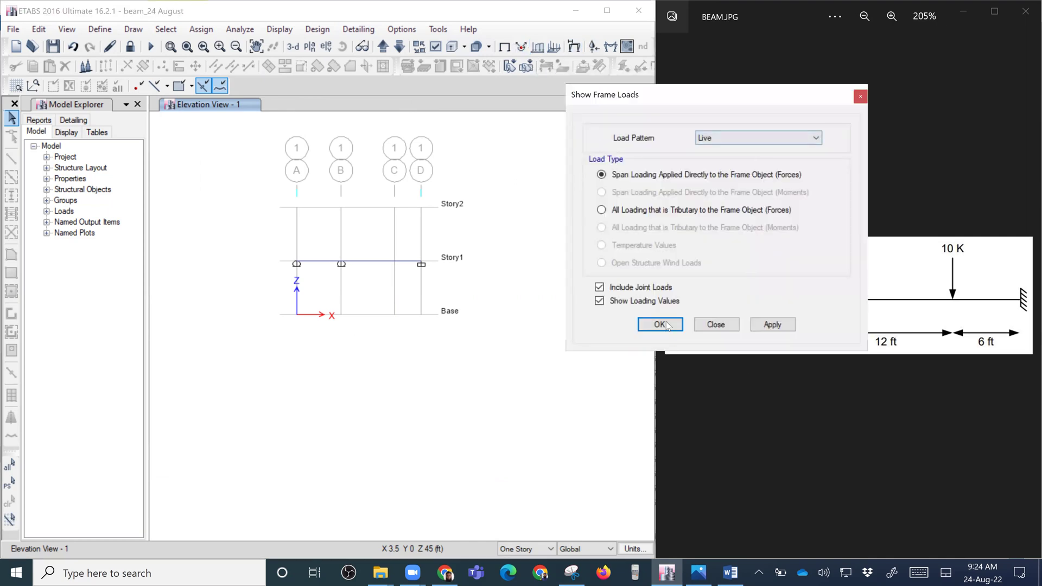
pyautogui.click(771, 324)
pyautogui.press('Return')
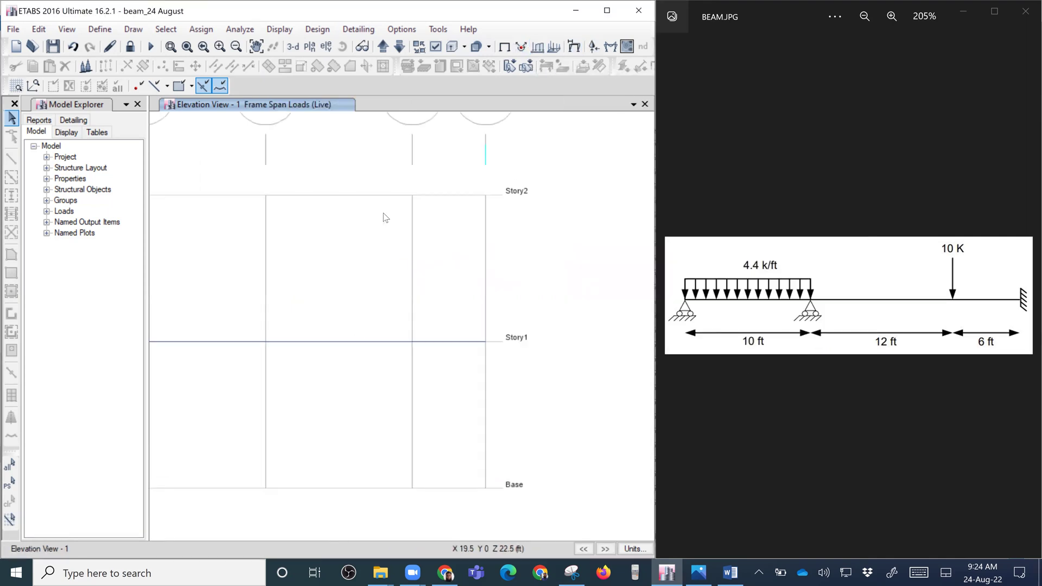
pyautogui.scroll(5, 351, 217)
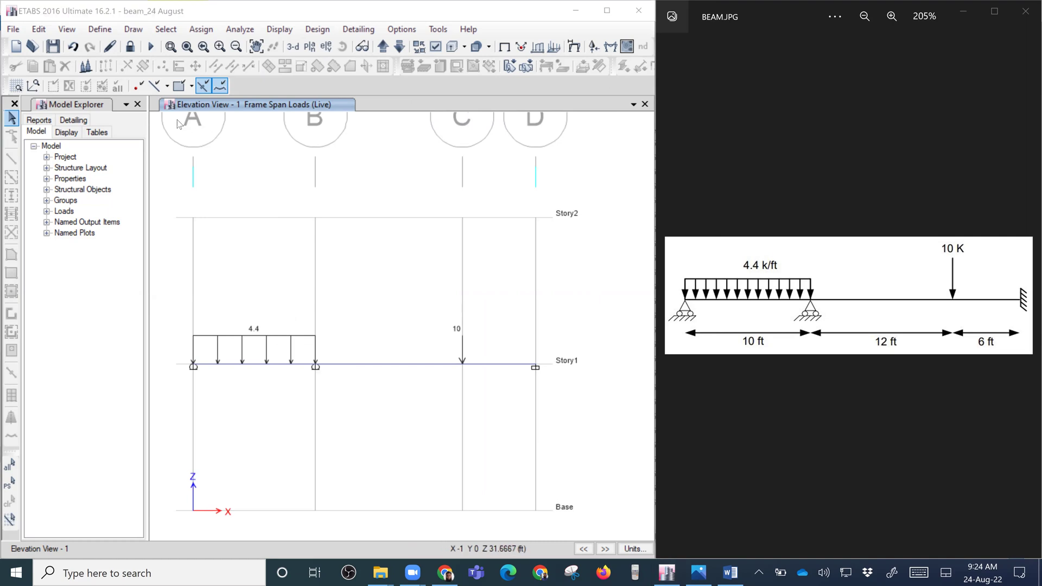
# Capture the elevation view with the 4.4 and 10 loads and paste it into Word at the document's start, before the reactions picture.
pyautogui.press('super+shift+s')
pyautogui.moveTo(149, 97); pyautogui.dragTo(621, 523)
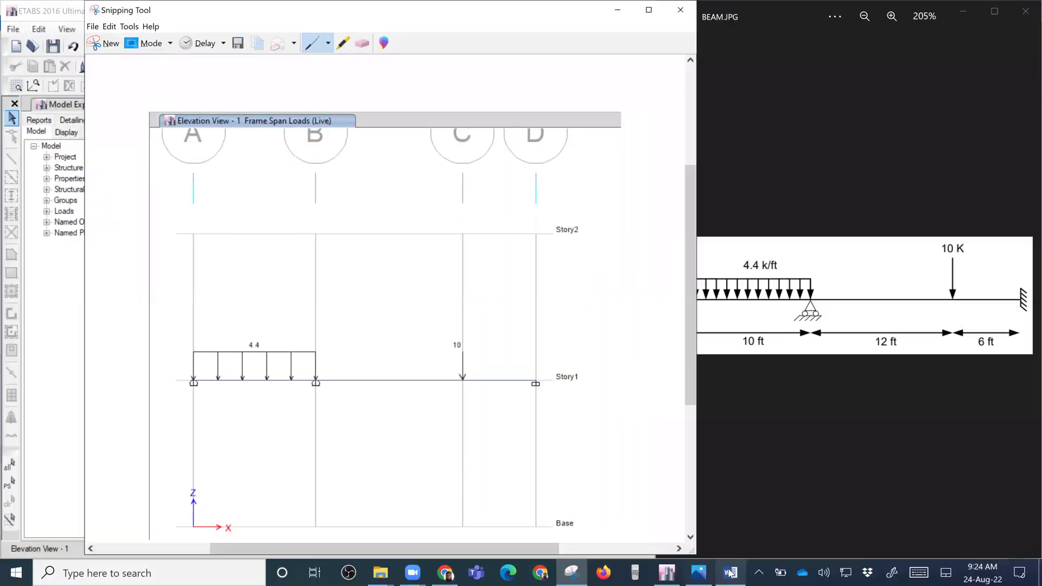
pyautogui.hotkey('alt', 'Tab')
pyautogui.scroll(2, 303, 196)
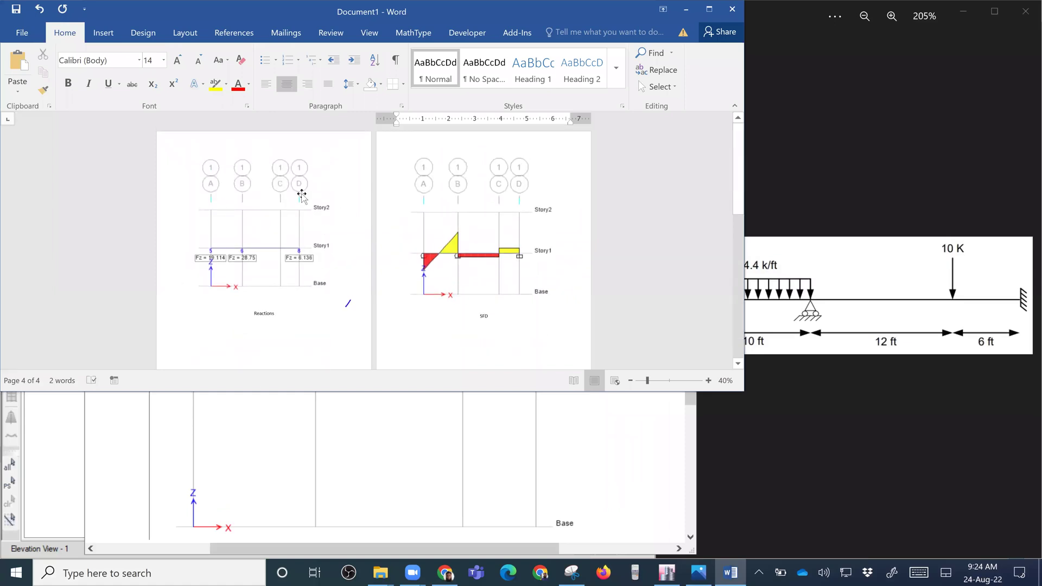
pyautogui.click(209, 179)
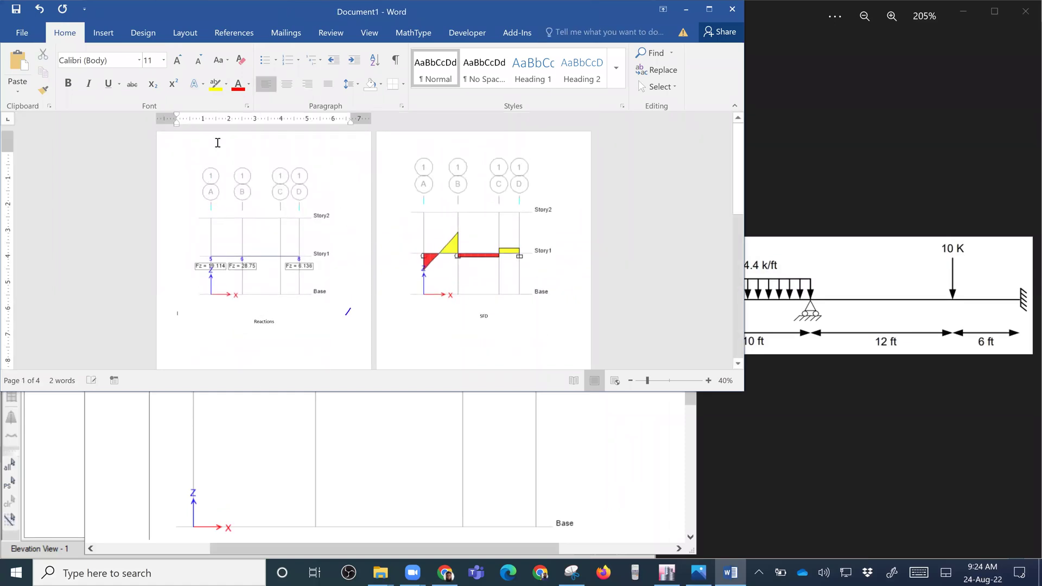
pyautogui.hotkey('ctrl', 'v')
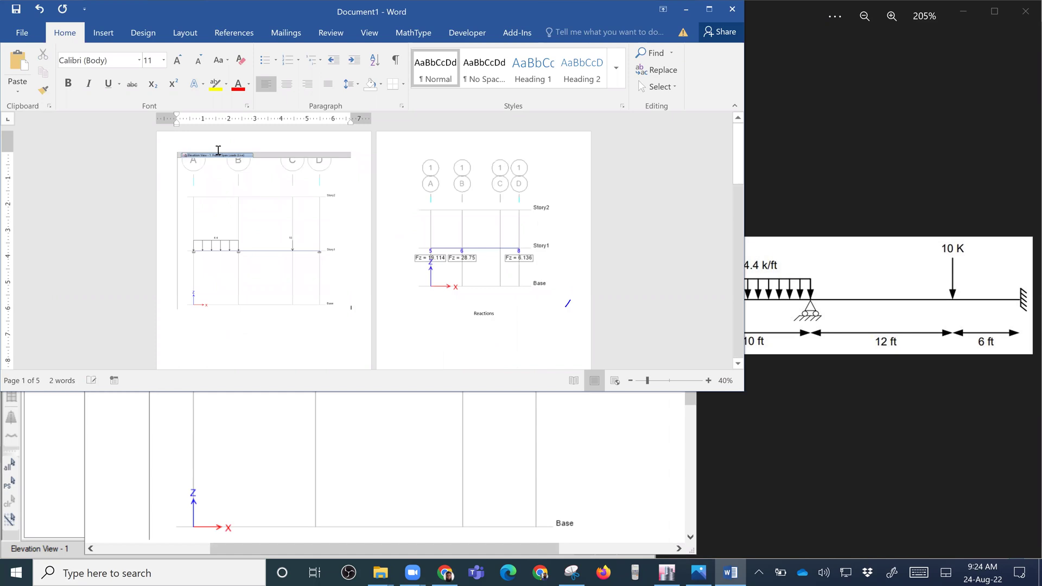
# Return to ETABS from the Word document and switch the loaded beam from the elevation to the 3-D view.
pyautogui.click(286, 234)
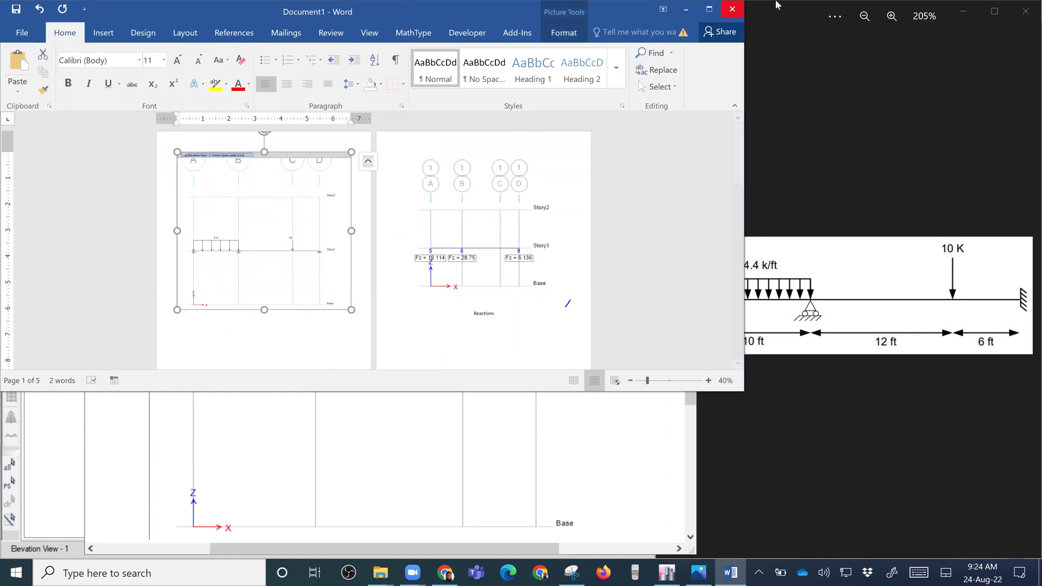
pyautogui.click(686, 10)
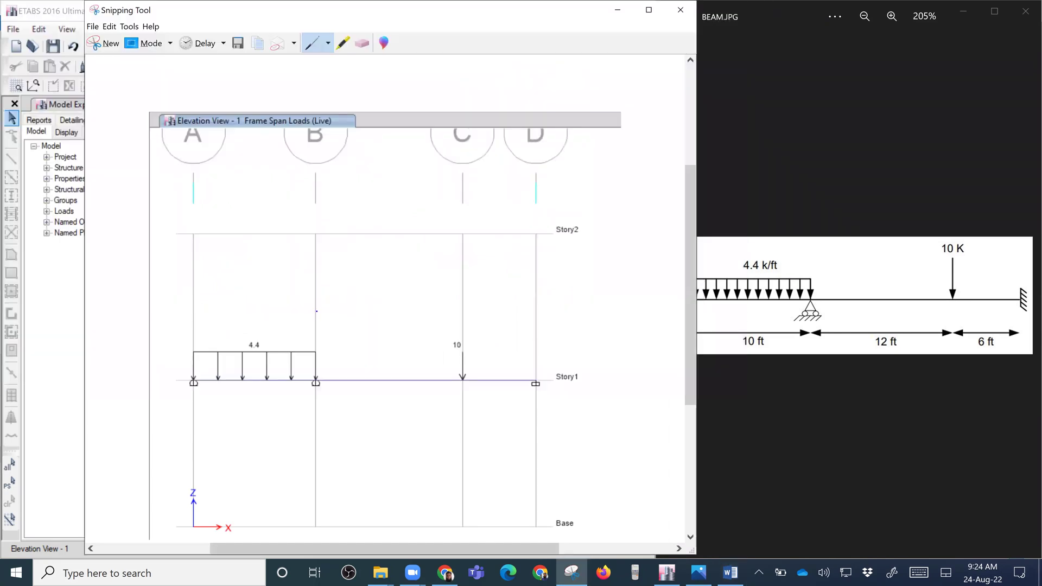
pyautogui.click(617, 10)
pyautogui.click(301, 44)
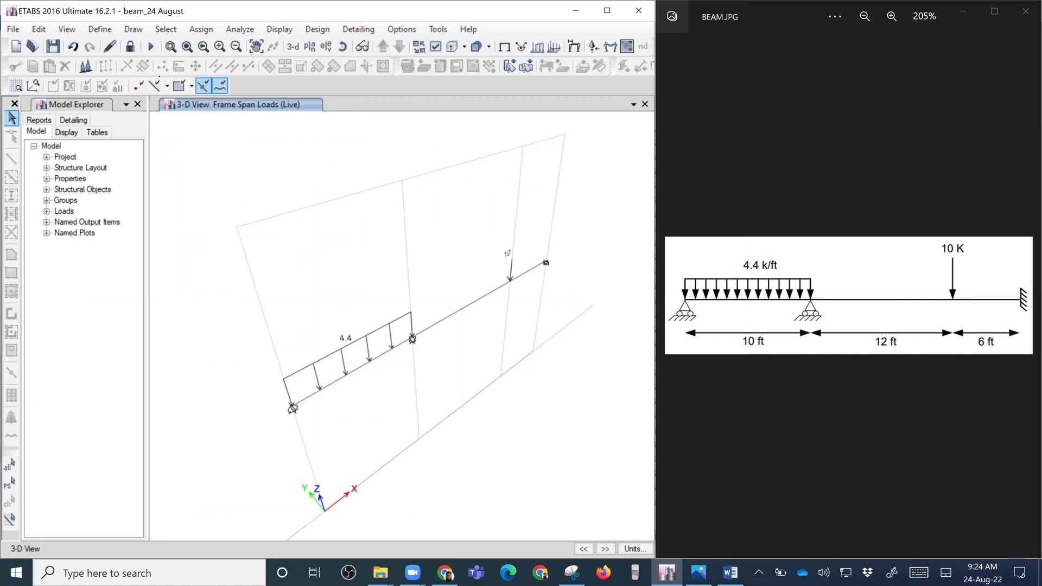
# Capture the 3-D view of the beam with its 4.4 and 10 loads and paste it into Word after the elevation load picture.
pyautogui.moveTo(191, 132); pyautogui.dragTo(627, 537)
pyautogui.click(731, 572)
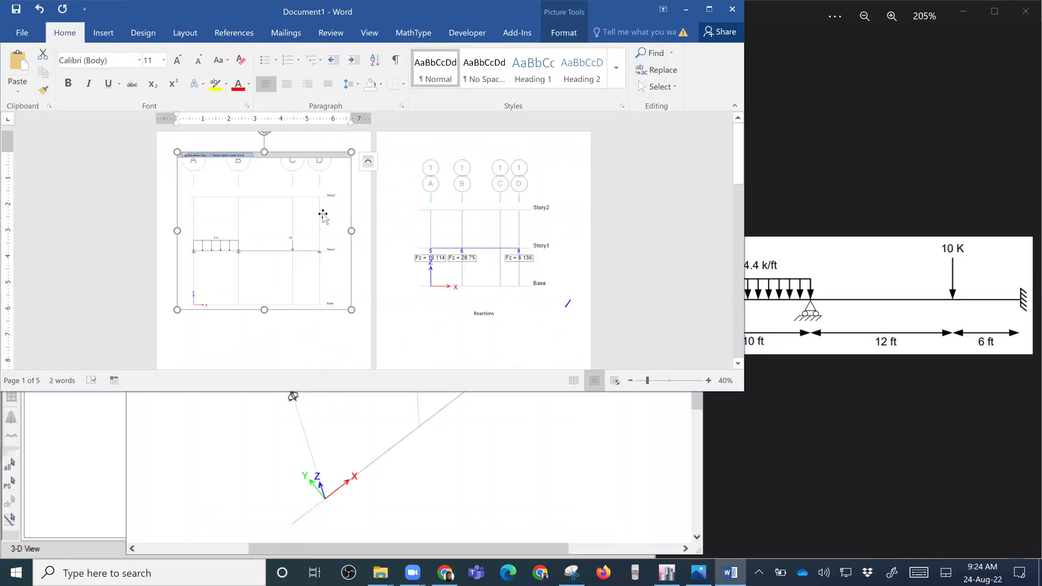
pyautogui.click(352, 281)
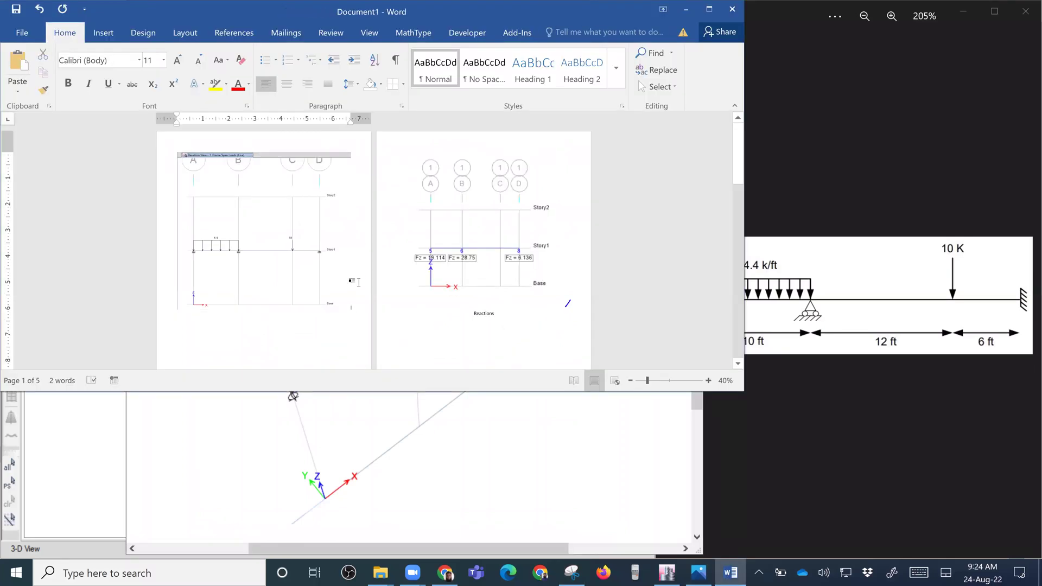
pyautogui.hotkey('ctrl', 'v')
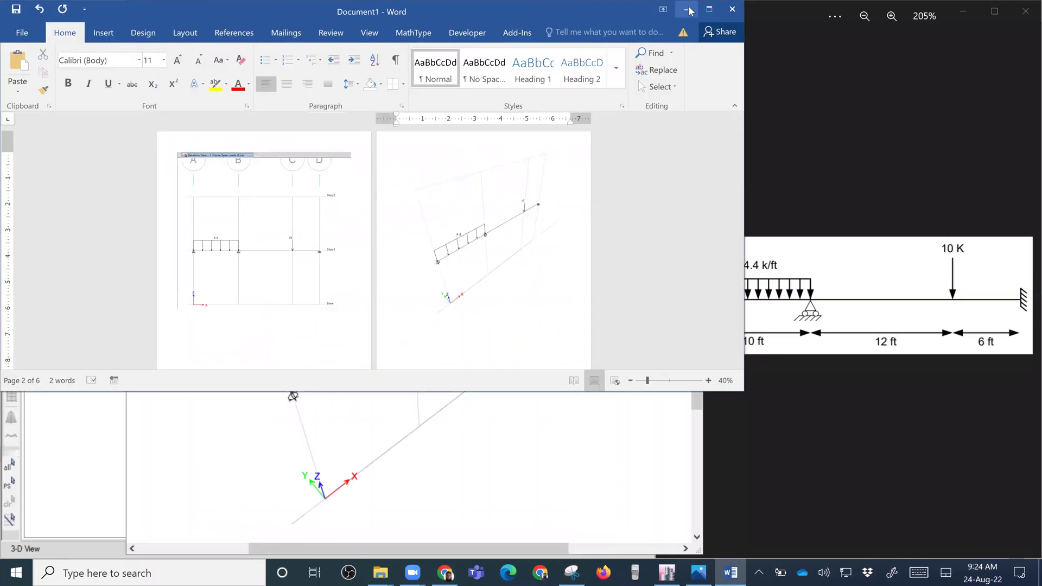
pyautogui.click(688, 10)
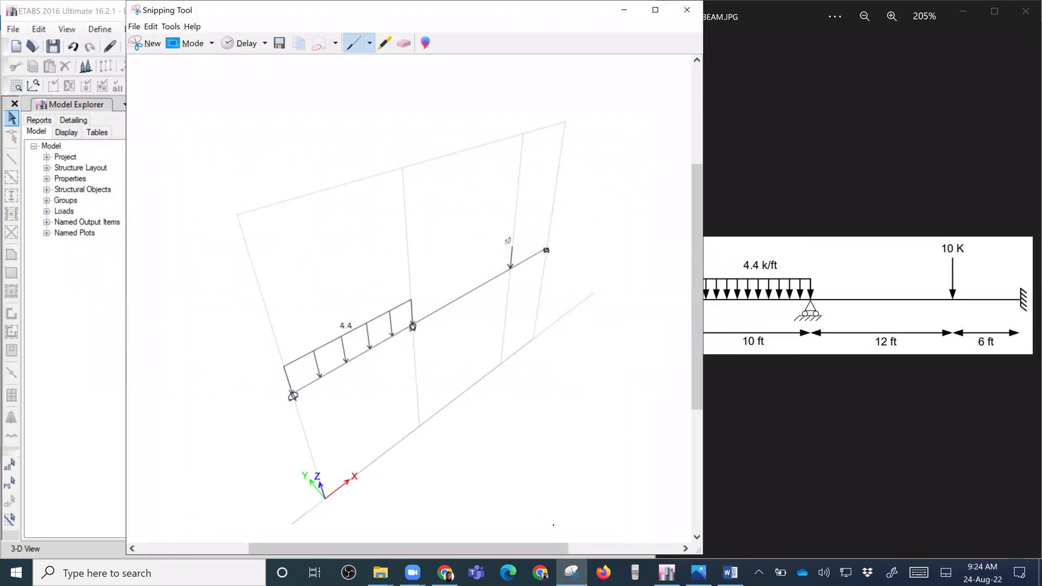